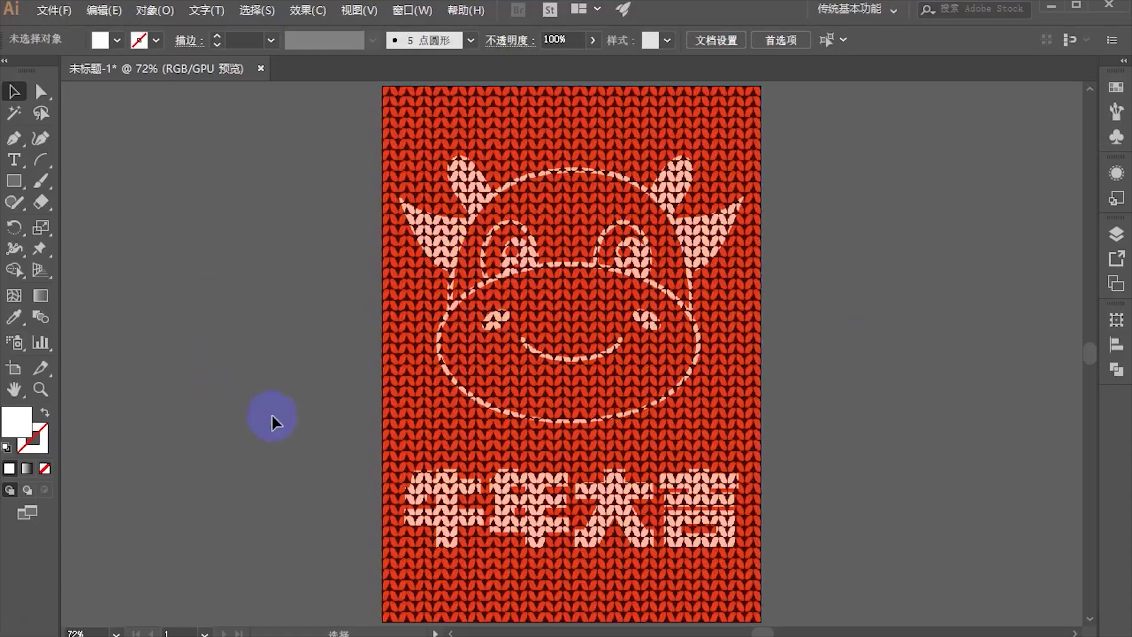
Step: Move the knitted ox reference image left, well off the artboard
{"action": "scroll", "coordinate": [606, 306], "scroll_direction": "up", "scroll_amount": 3}
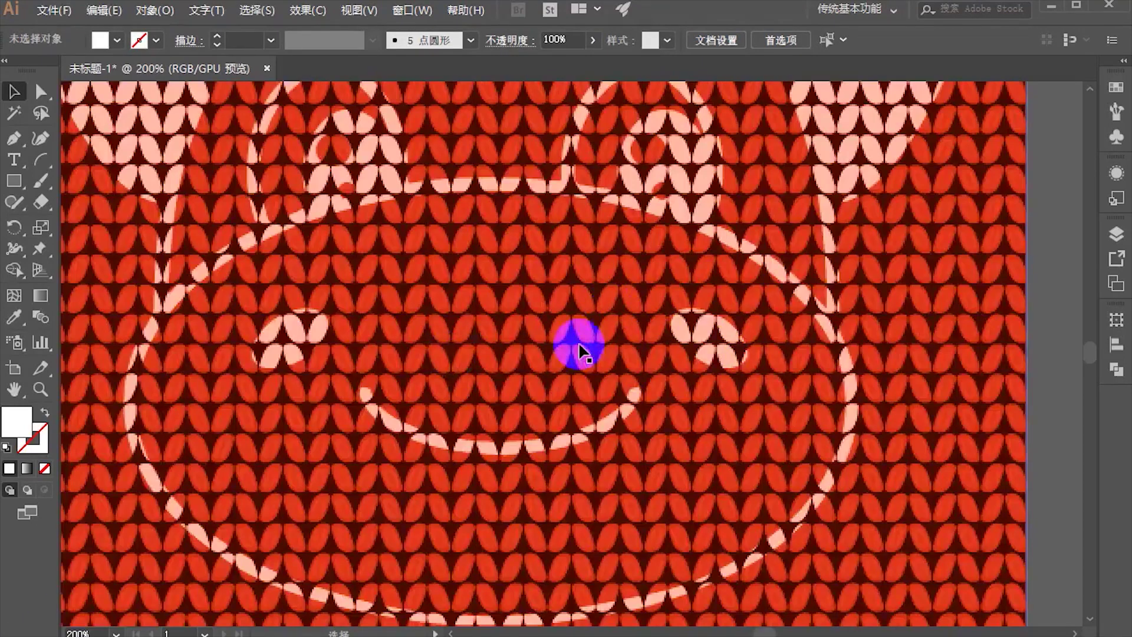
{"action": "scroll", "coordinate": [579, 345], "scroll_direction": "down", "scroll_amount": 2}
{"action": "key", "text": "ctrl+0"}
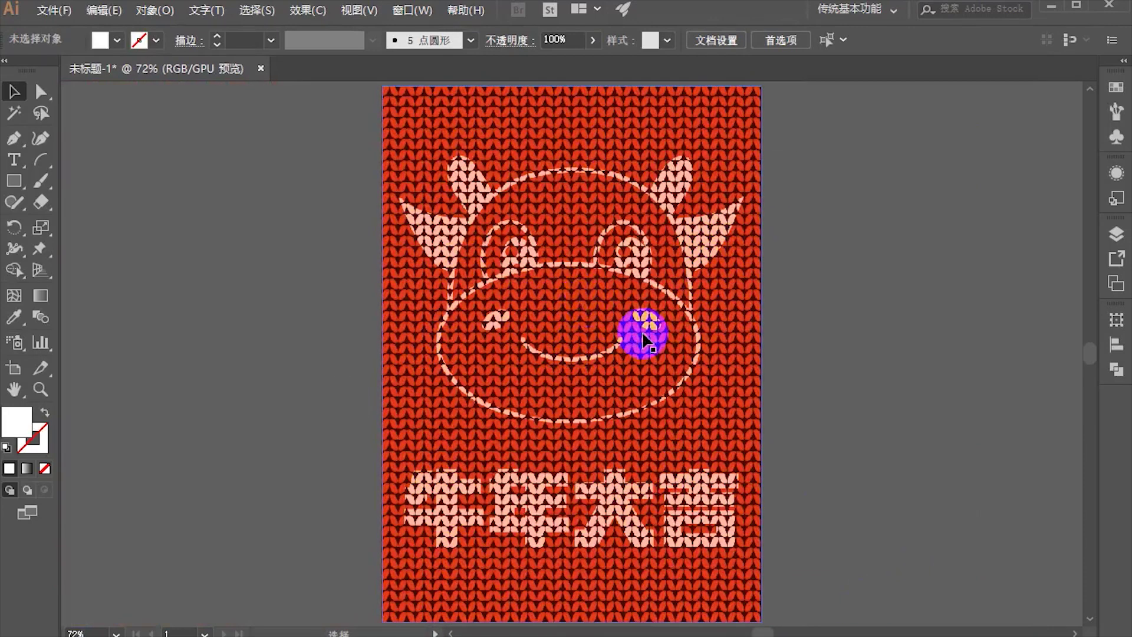
{"action": "scroll", "coordinate": [806, 286], "scroll_direction": "down", "scroll_amount": 1}
{"action": "scroll", "coordinate": [512, 284], "scroll_direction": "down", "scroll_amount": 1}
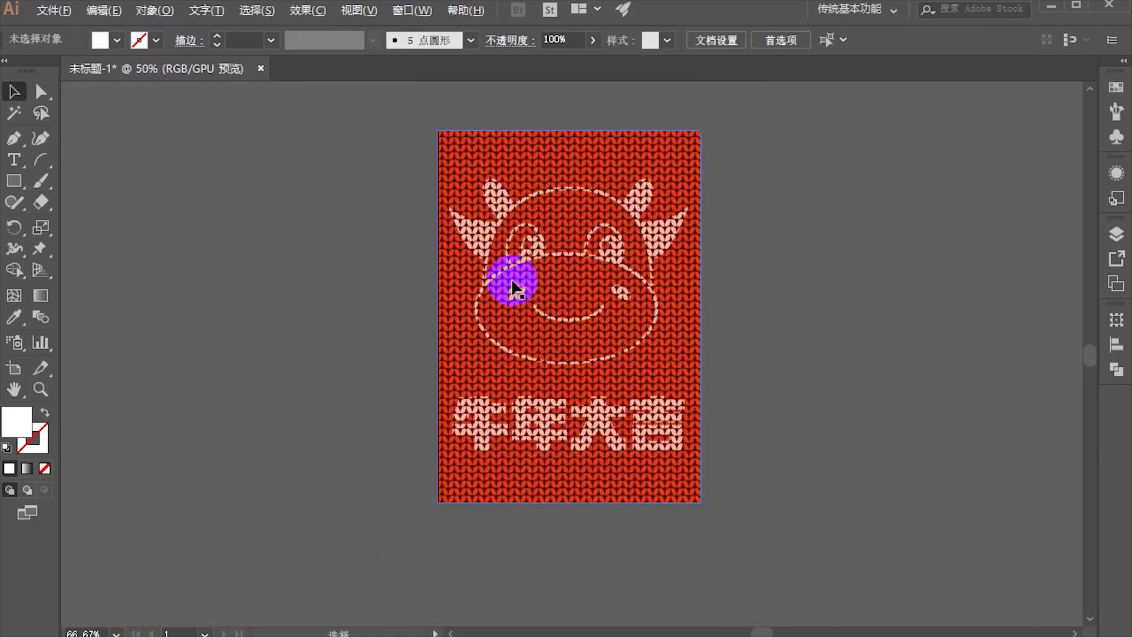
{"action": "left_click_drag", "start_coordinate": [563, 286], "coordinate": [221, 284]}
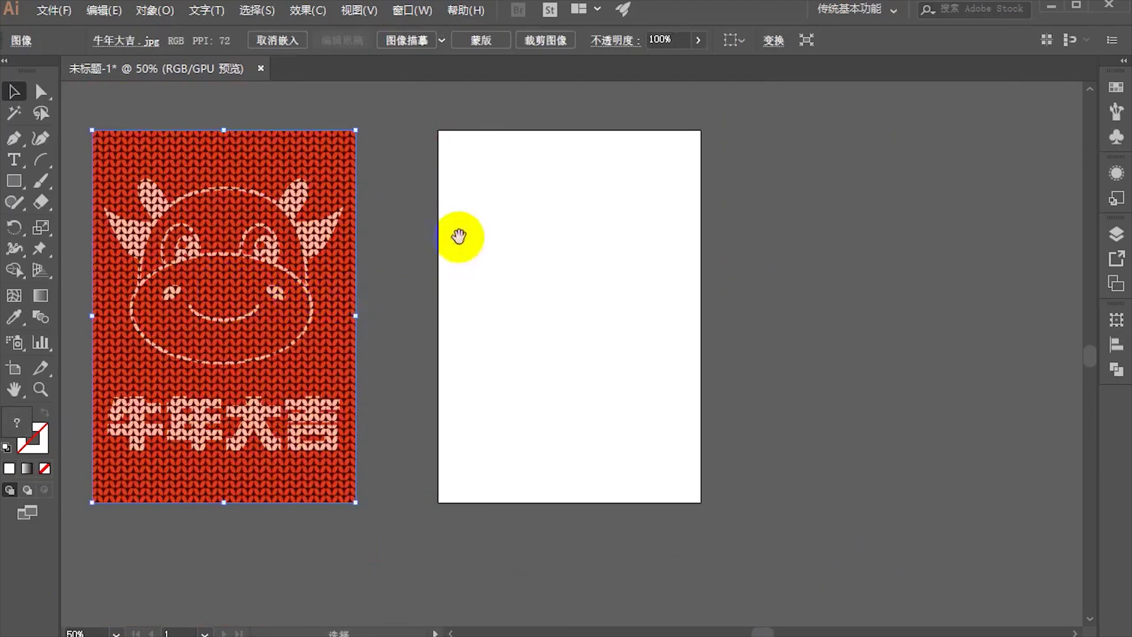
{"action": "left_click_drag", "start_coordinate": [467, 216], "coordinate": [483, 239]}
{"action": "scroll", "coordinate": [484, 243], "scroll_direction": "up", "scroll_amount": 2}
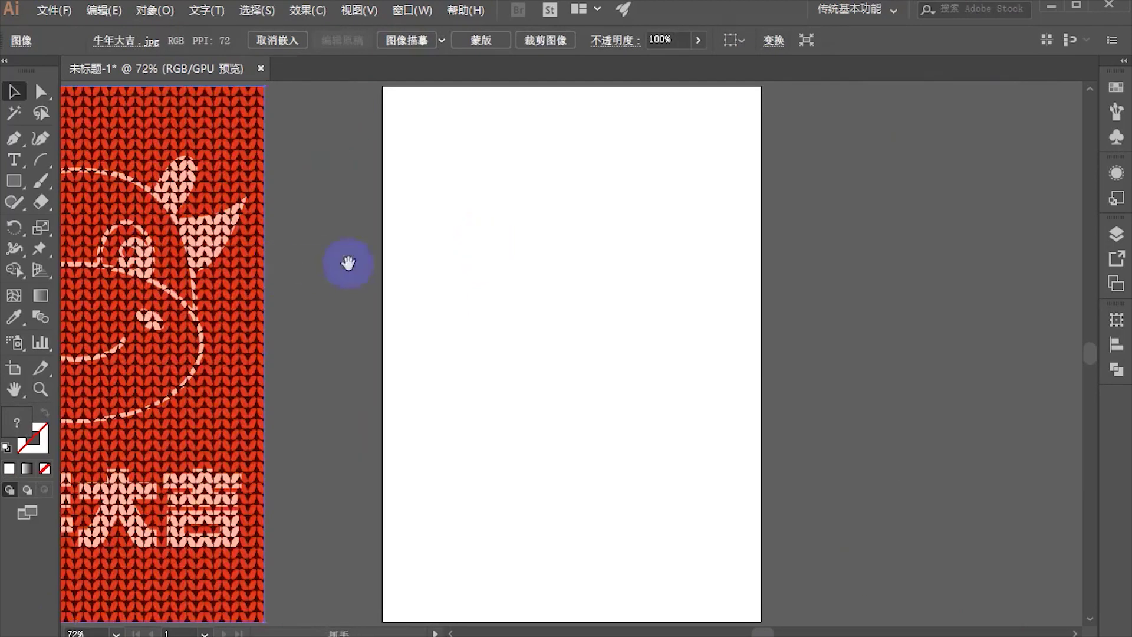
{"action": "mouse_move", "coordinate": [347, 263]}
{"action": "left_mouse_down"}
{"action": "mouse_move", "coordinate": [586, 422]}
{"action": "mouse_move", "coordinate": [176, 402]}
{"action": "left_mouse_up"}
Step: Pan and zoom back to the now-empty artboard, ready to draw ellipses
{"action": "scroll", "coordinate": [483, 404], "scroll_direction": "right", "scroll_amount": 5}
{"action": "scroll", "coordinate": [715, 353], "scroll_direction": "right", "scroll_amount": 2}
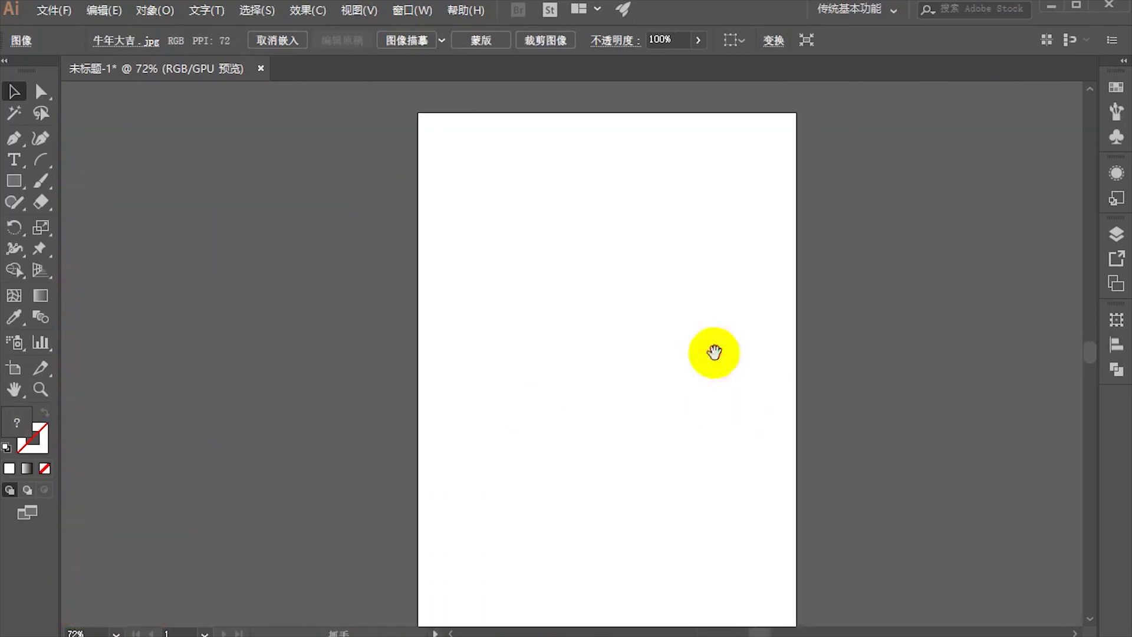
{"action": "scroll", "coordinate": [586, 220], "scroll_direction": "up", "scroll_amount": 1}
{"action": "scroll", "coordinate": [506, 249], "scroll_direction": "up", "scroll_amount": 2}
{"action": "scroll", "coordinate": [415, 245], "scroll_direction": "up", "scroll_amount": 2}
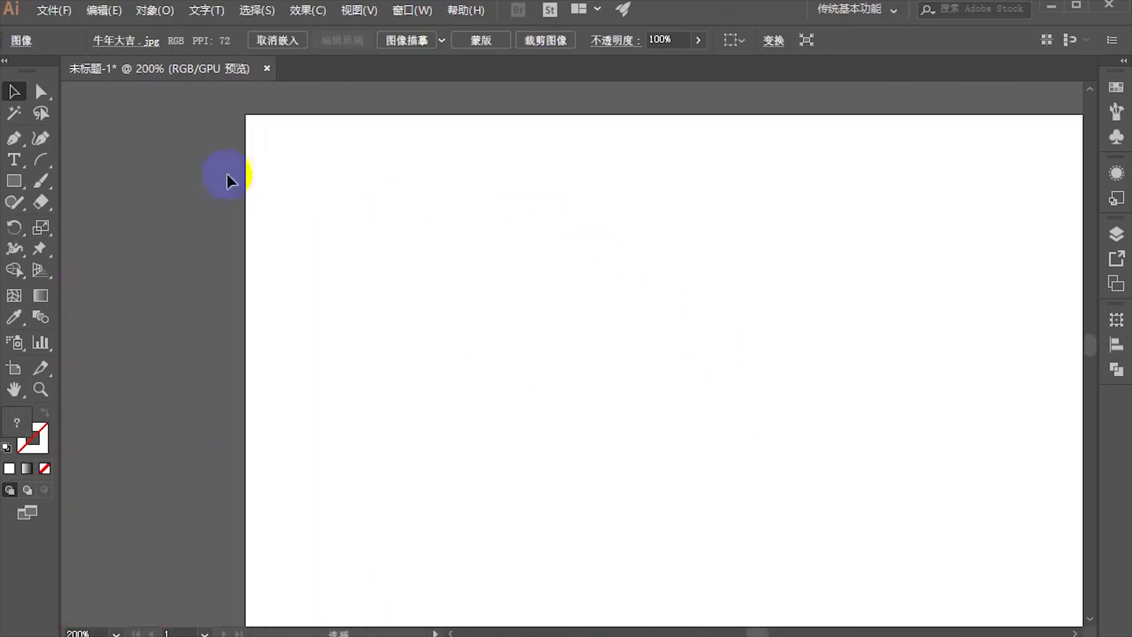
{"action": "left_click_drag", "start_coordinate": [431, 219], "coordinate": [381, 185]}
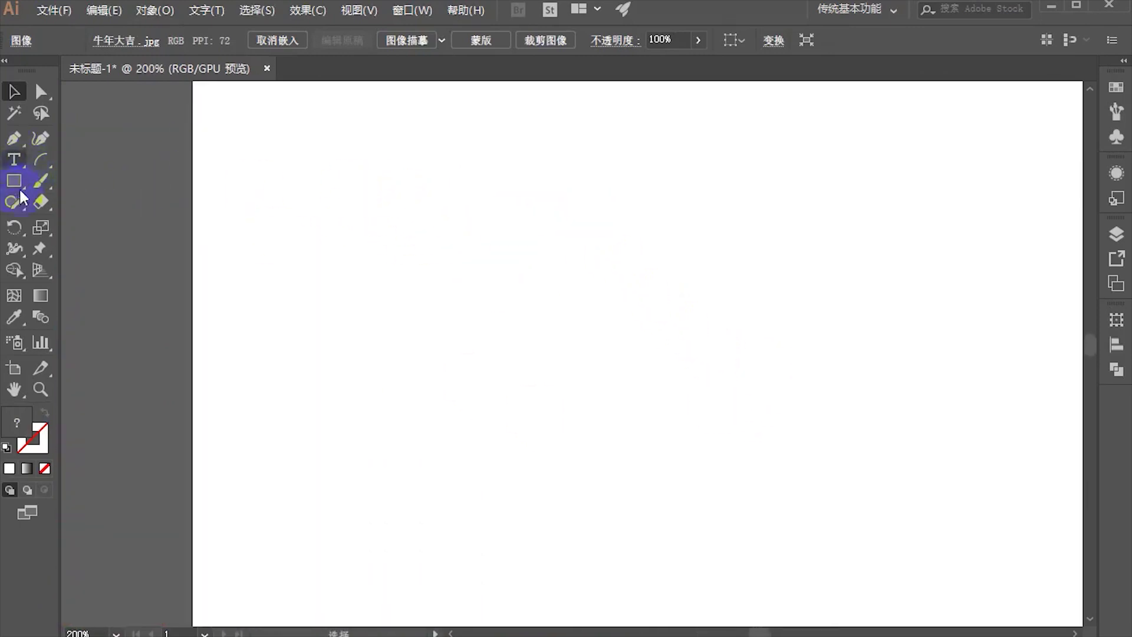
{"action": "left_click_drag", "start_coordinate": [14, 180], "coordinate": [89, 220]}
{"action": "scroll", "coordinate": [382, 247], "scroll_direction": "up", "scroll_amount": 1}
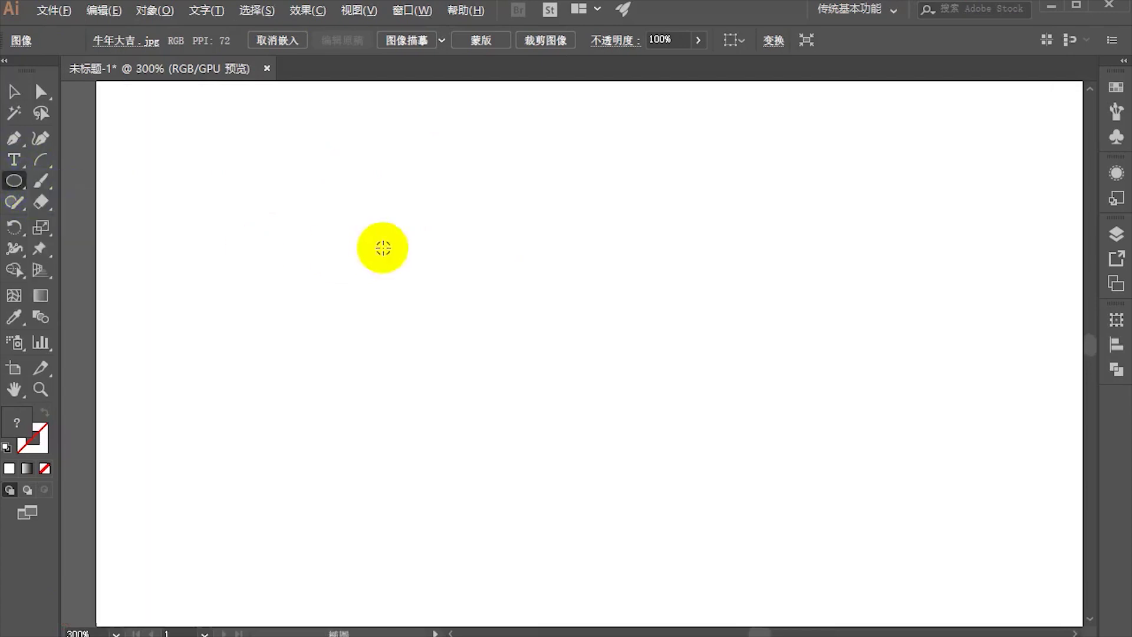
Step: Draw a tall narrow ellipse on the artboard and give it a bright red FF4A4A fill
{"action": "left_click_drag", "start_coordinate": [306, 206], "coordinate": [367, 316]}
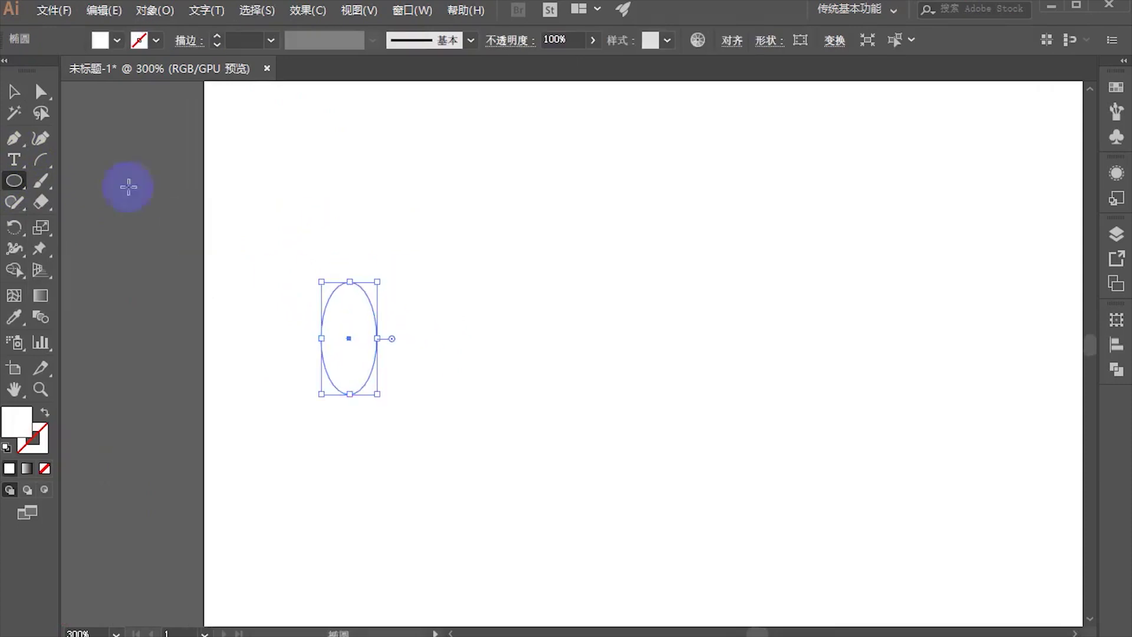
{"action": "double_click", "coordinate": [23, 423]}
{"action": "mouse_move", "coordinate": [601, 187]}
{"action": "left_mouse_down"}
{"action": "mouse_move", "coordinate": [580, 171]}
{"action": "mouse_move", "coordinate": [618, 156]}
{"action": "left_mouse_up"}
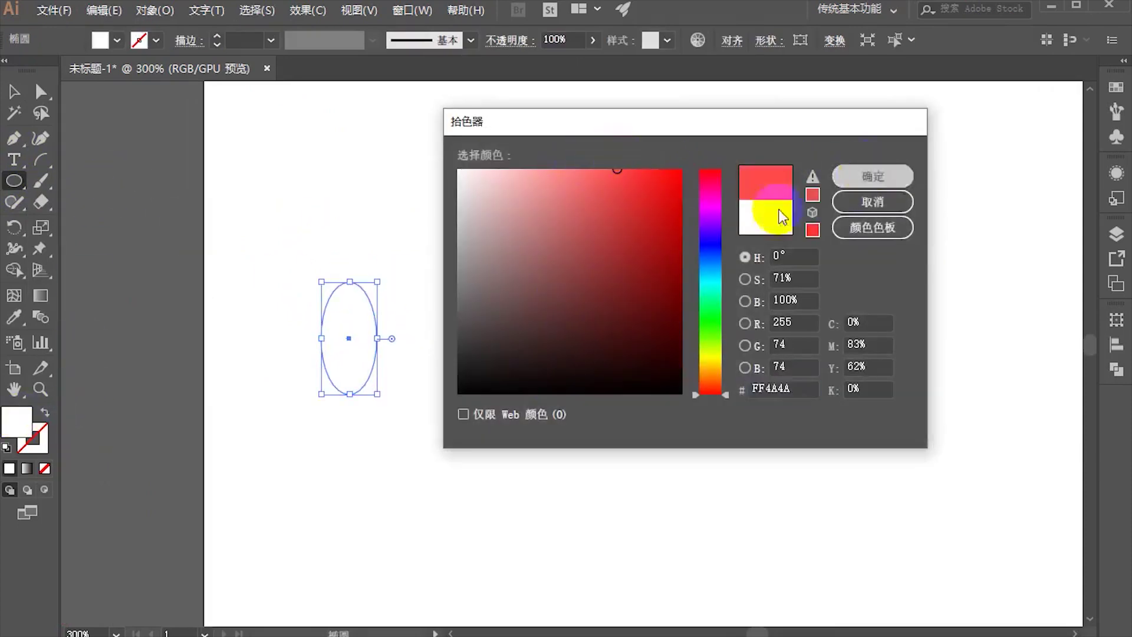
{"action": "left_click", "coordinate": [872, 176]}
{"action": "left_click", "coordinate": [14, 92]}
{"action": "left_click", "coordinate": [339, 366]}
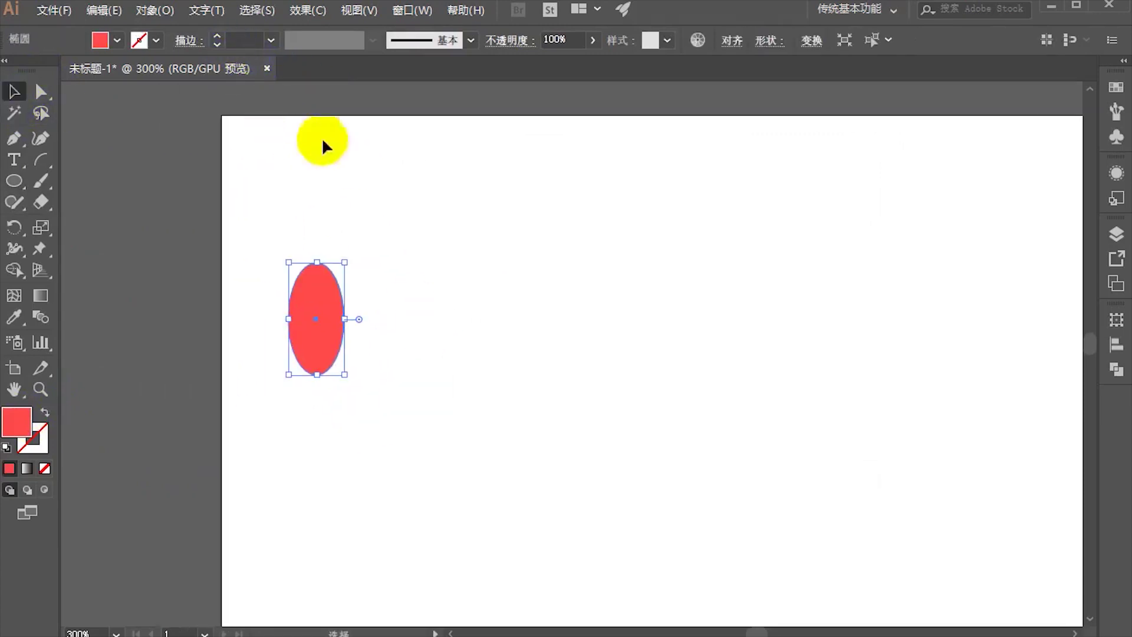
{"action": "left_click", "coordinate": [308, 11]}
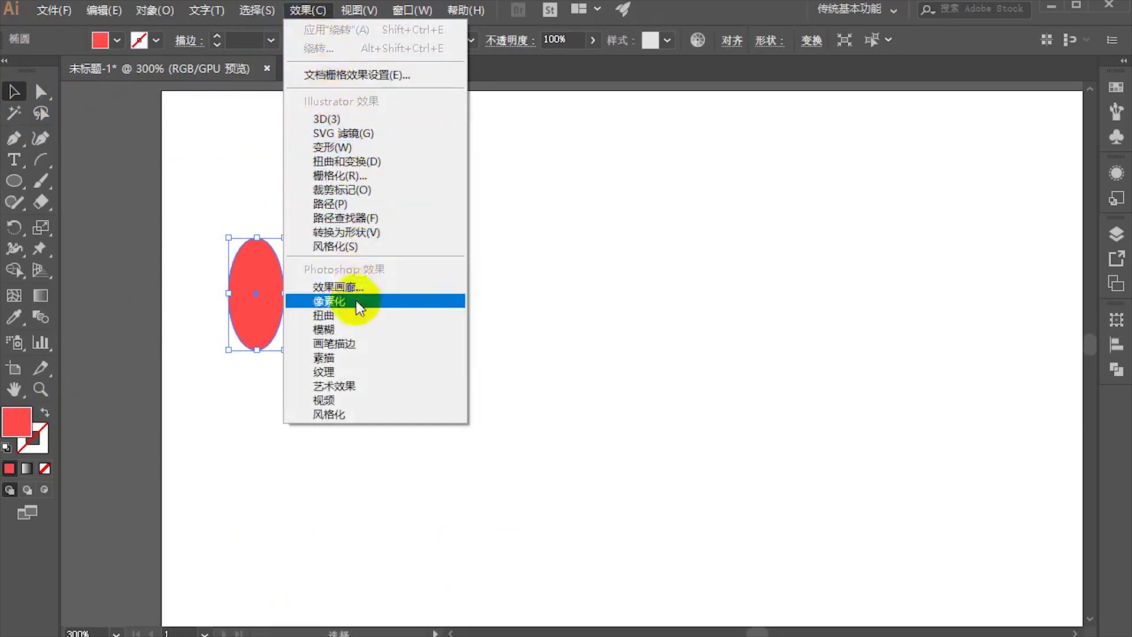
{"action": "mouse_move", "coordinate": [371, 147]}
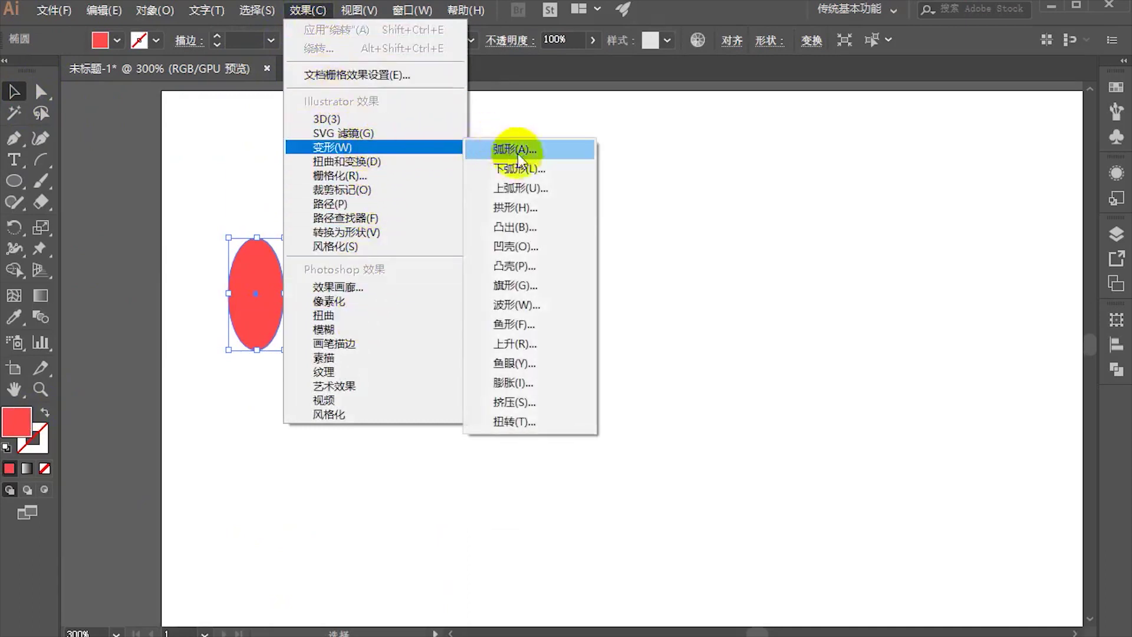
Step: Try a flag warp, cancel it, and stretch the ellipse taller downward
{"action": "left_click", "coordinate": [536, 284]}
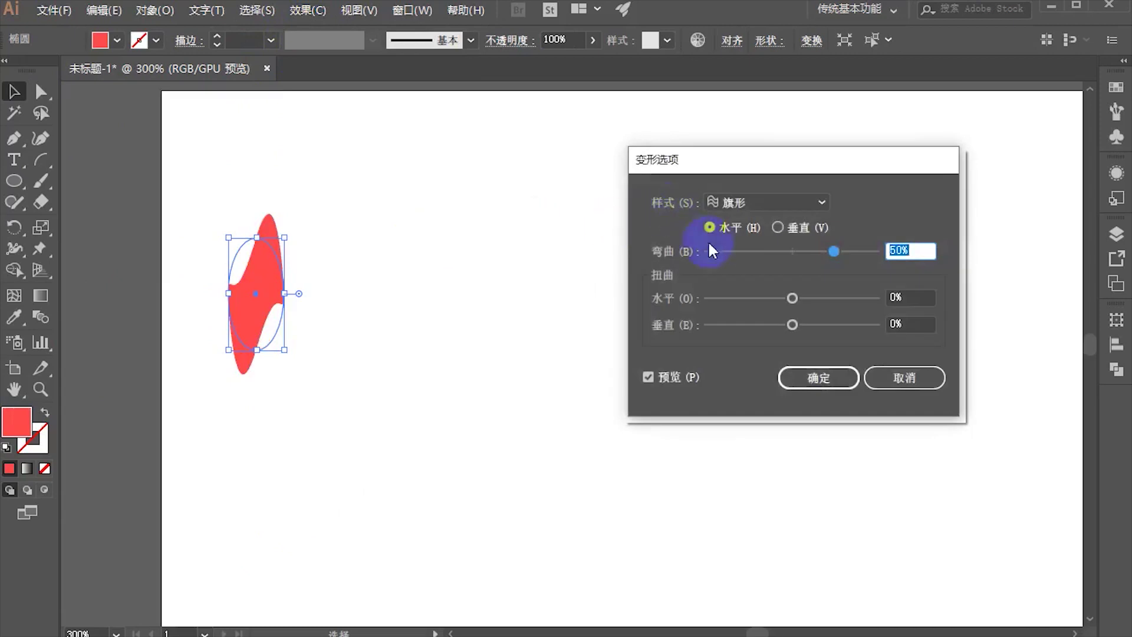
{"action": "mouse_move", "coordinate": [817, 246]}
{"action": "left_mouse_down"}
{"action": "mouse_move", "coordinate": [781, 246]}
{"action": "mouse_move", "coordinate": [810, 247]}
{"action": "left_mouse_up"}
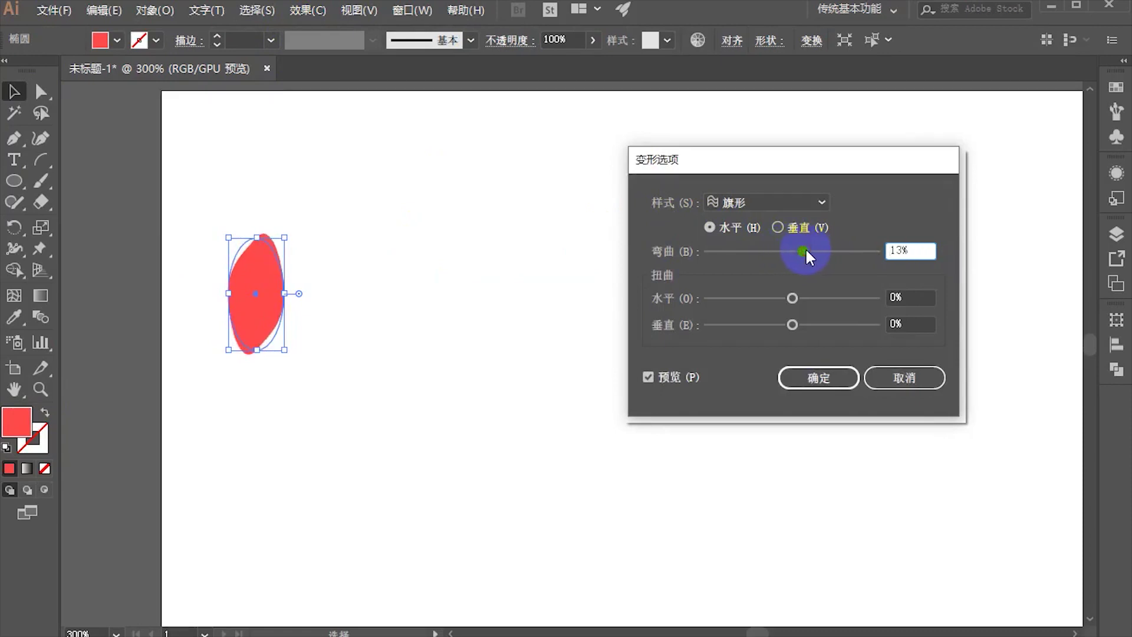
{"action": "left_click", "coordinate": [898, 376]}
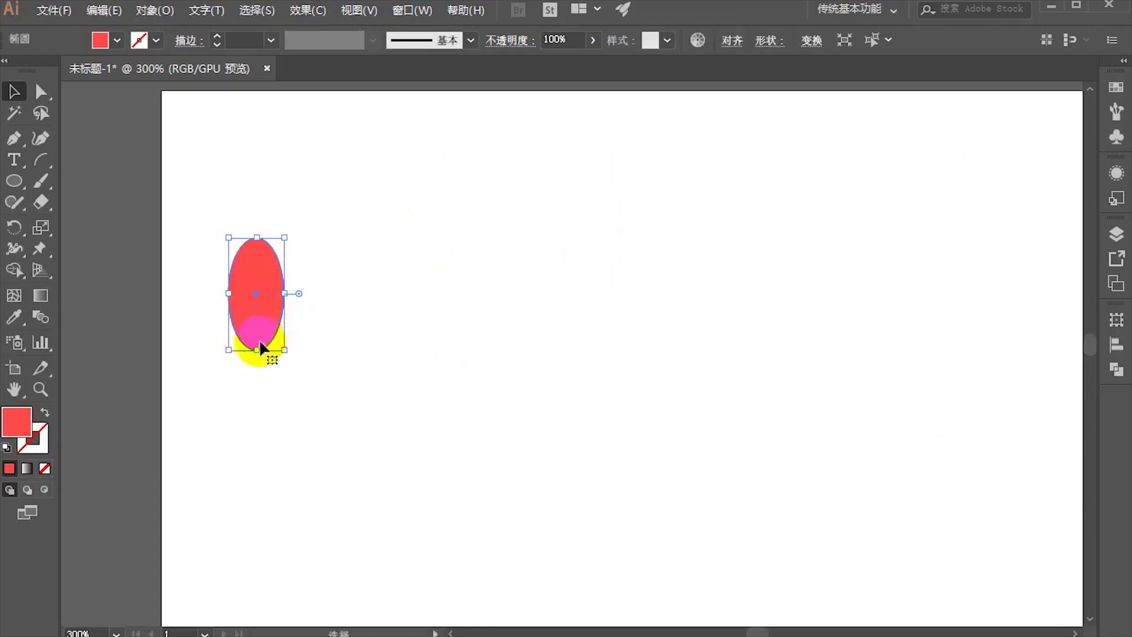
{"action": "left_click_drag", "start_coordinate": [260, 343], "coordinate": [260, 367]}
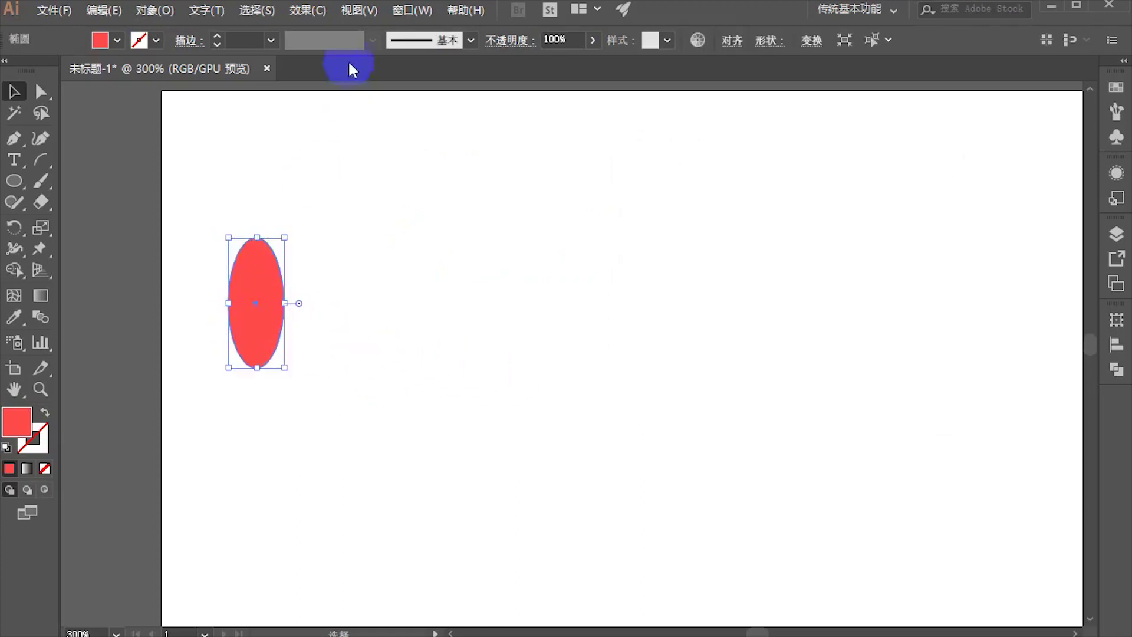
Step: Apply a Flag warp with 19% bend to the taller ellipse, making a leaf shape
{"action": "left_click", "coordinate": [307, 10]}
{"action": "mouse_move", "coordinate": [333, 146]}
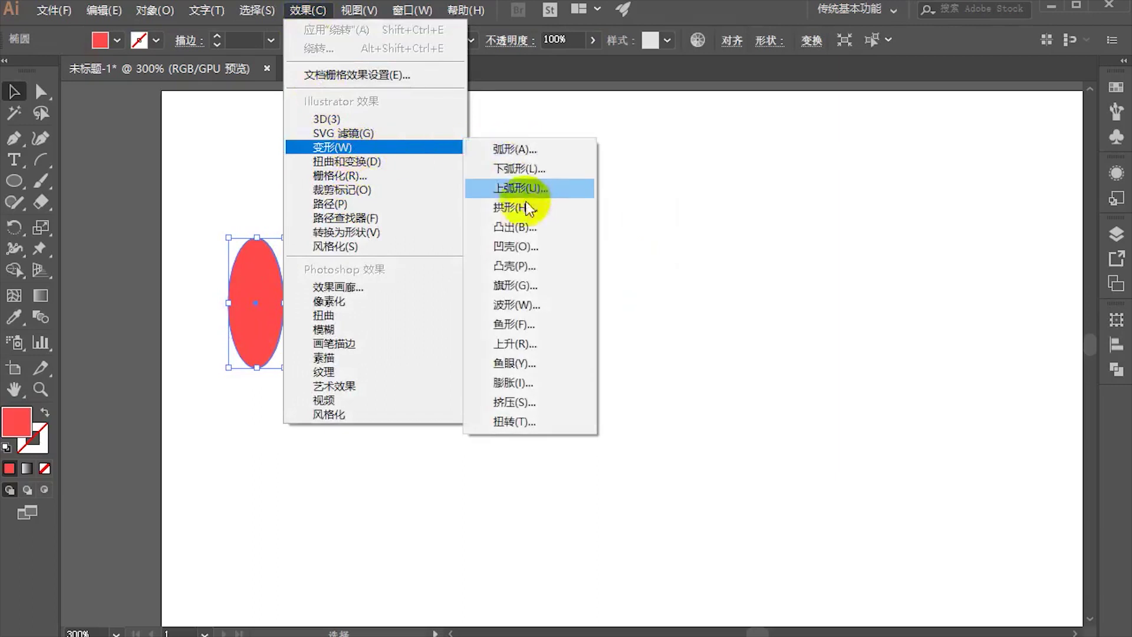
{"action": "left_click", "coordinate": [529, 287]}
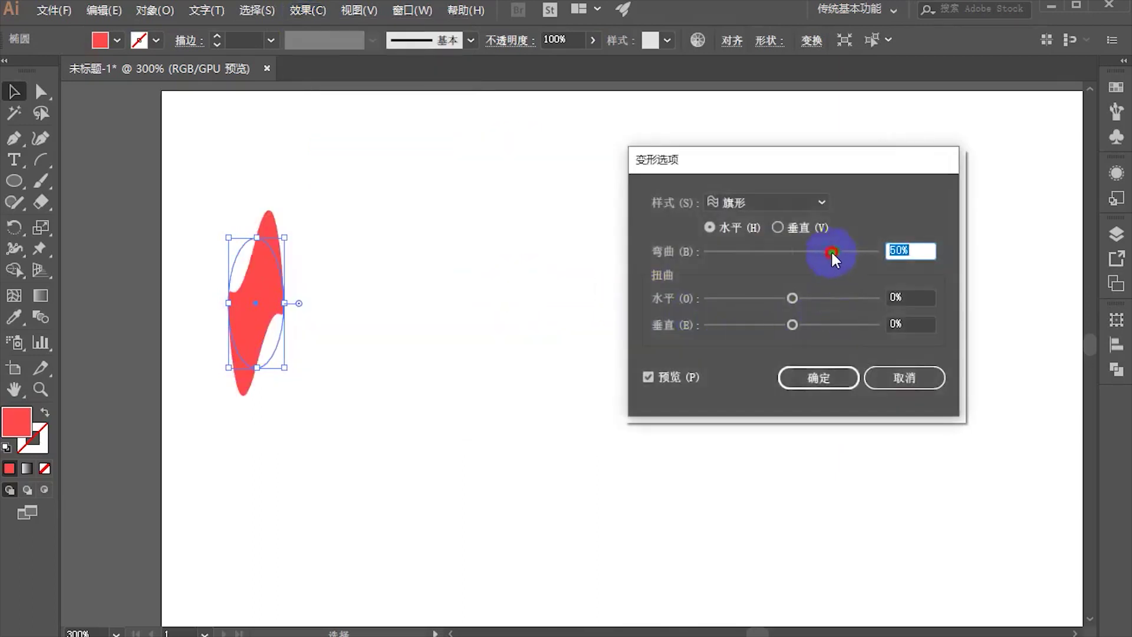
{"action": "left_click_drag", "start_coordinate": [831, 252], "coordinate": [806, 250]}
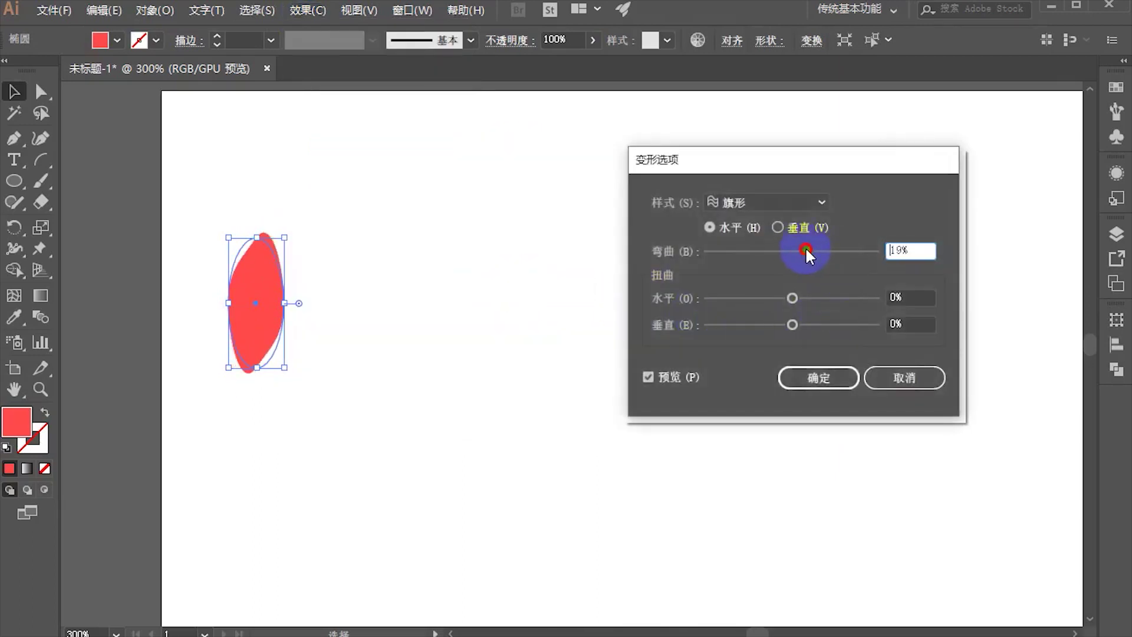
{"action": "left_click", "coordinate": [820, 381]}
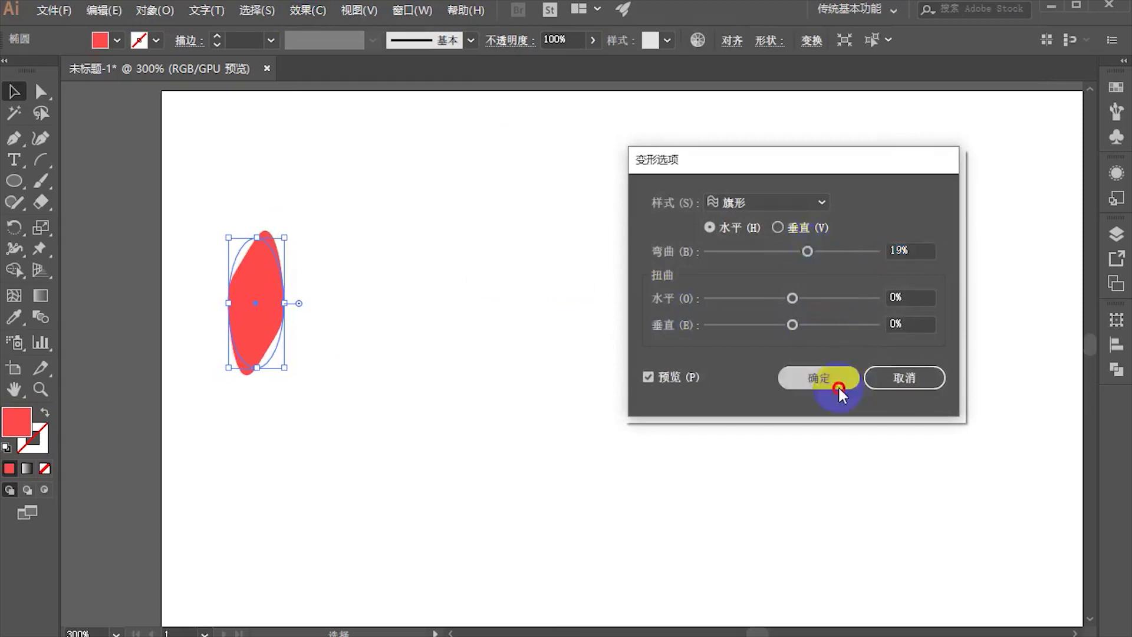
{"action": "left_click", "coordinate": [308, 305]}
{"action": "scroll", "coordinate": [307, 296], "scroll_direction": "up", "scroll_amount": 4}
{"action": "left_click", "coordinate": [286, 291]}
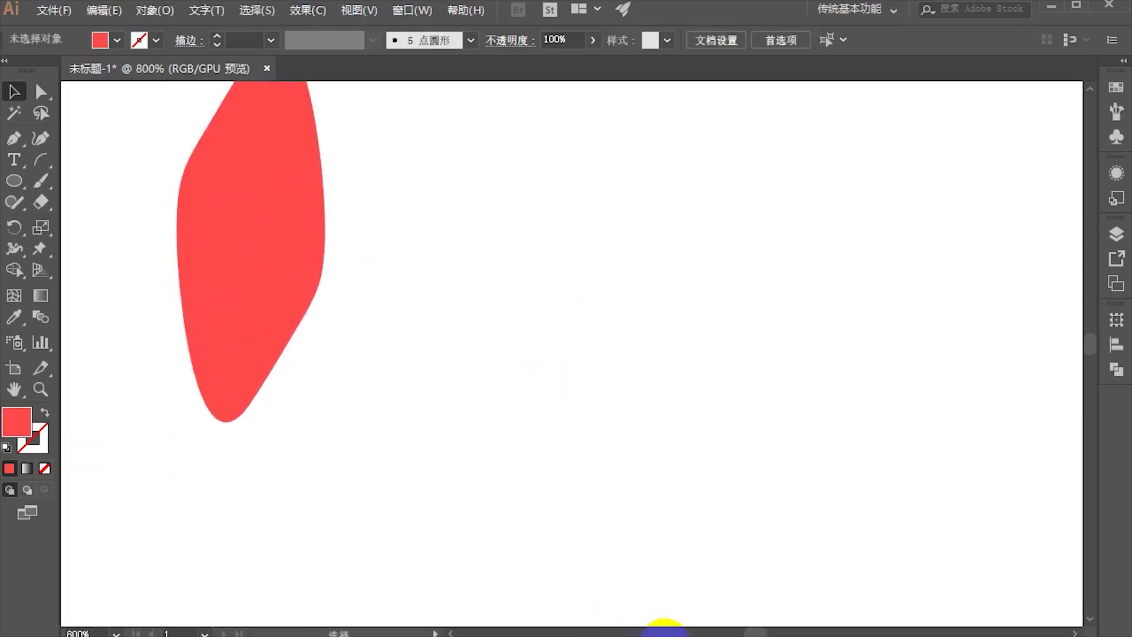
{"action": "scroll", "coordinate": [342, 436], "scroll_direction": "down", "scroll_amount": 2}
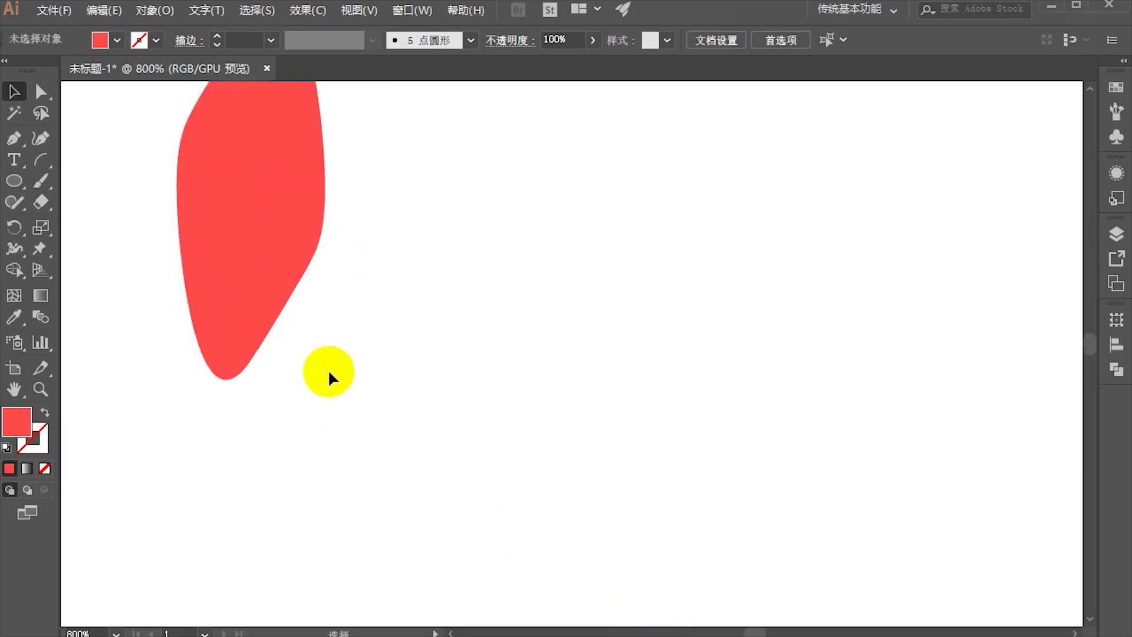
{"action": "scroll", "coordinate": [330, 368], "scroll_direction": "down", "scroll_amount": 2}
{"action": "left_click", "coordinate": [252, 336]}
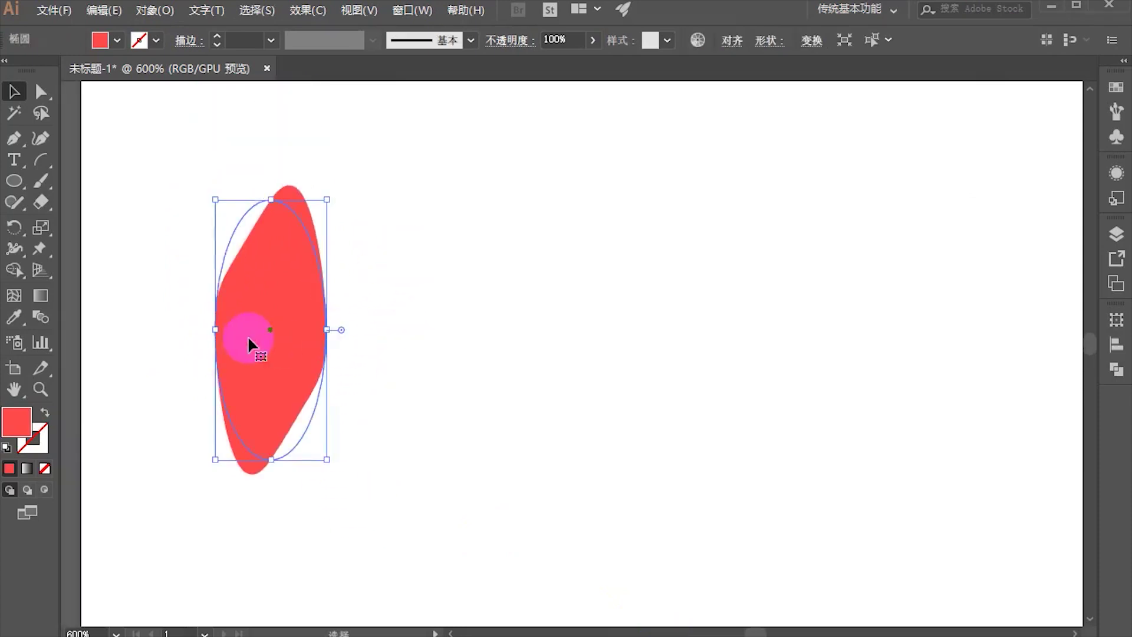
Step: Replace the warped shape with a new wide horizontal red ellipse
{"action": "key", "text": "Delete"}
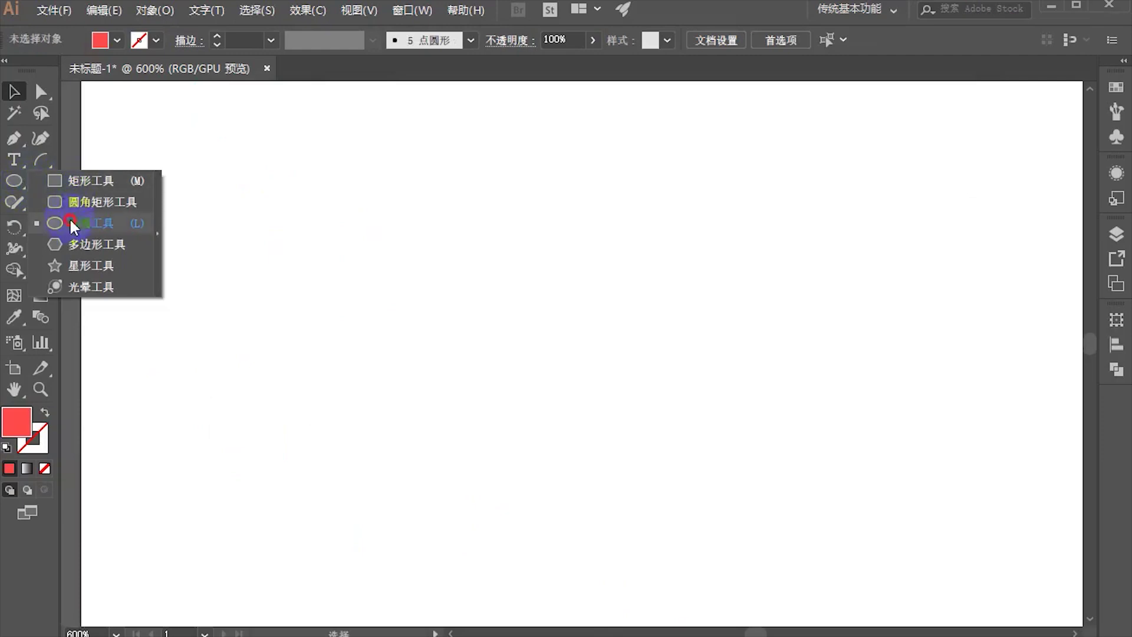
{"action": "left_click_drag", "start_coordinate": [23, 192], "coordinate": [69, 219]}
{"action": "left_click_drag", "start_coordinate": [165, 248], "coordinate": [346, 320]}
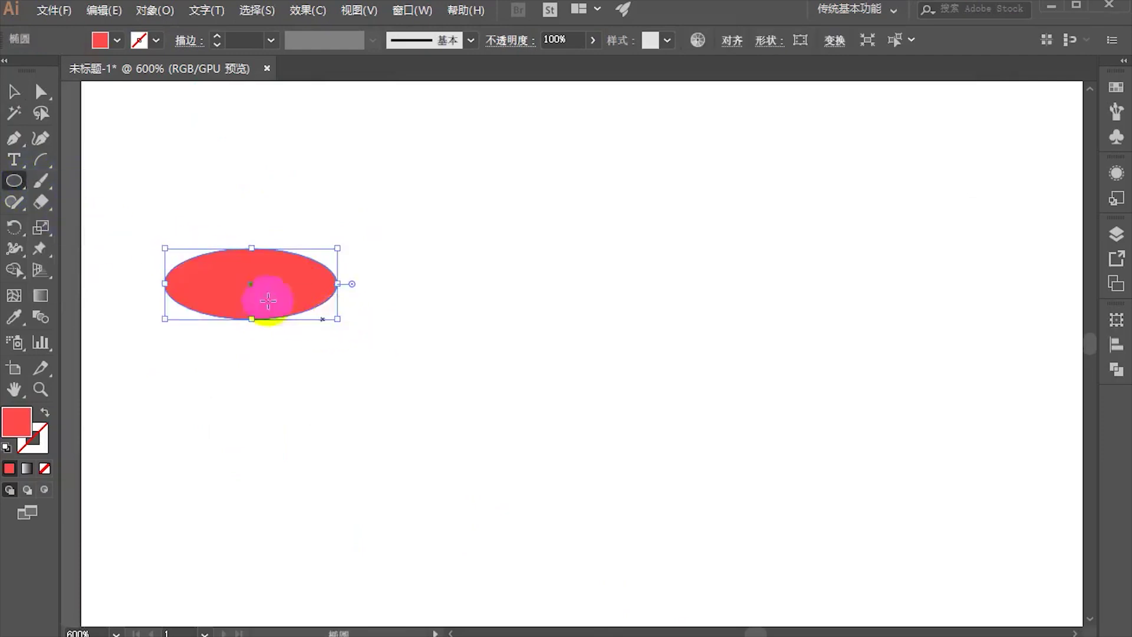
{"action": "left_click_drag", "start_coordinate": [255, 283], "coordinate": [310, 296]}
{"action": "left_click", "coordinate": [39, 94]}
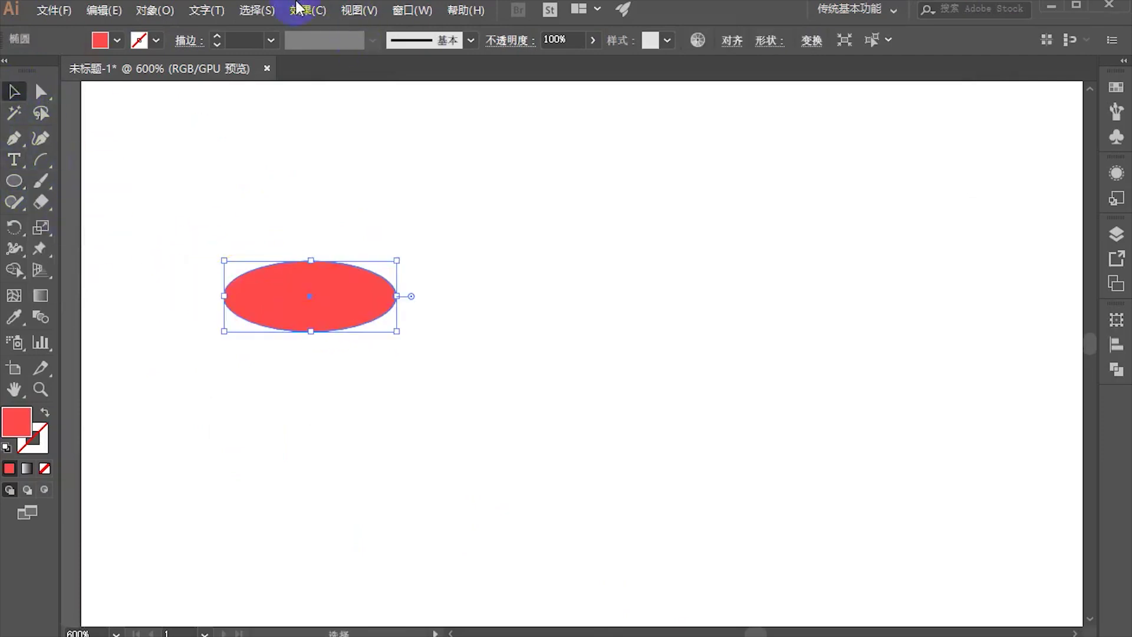
Step: Apply a 20% Flag warp to the ellipse and move it higher on the page
{"action": "left_click", "coordinate": [307, 10]}
{"action": "mouse_move", "coordinate": [333, 146]}
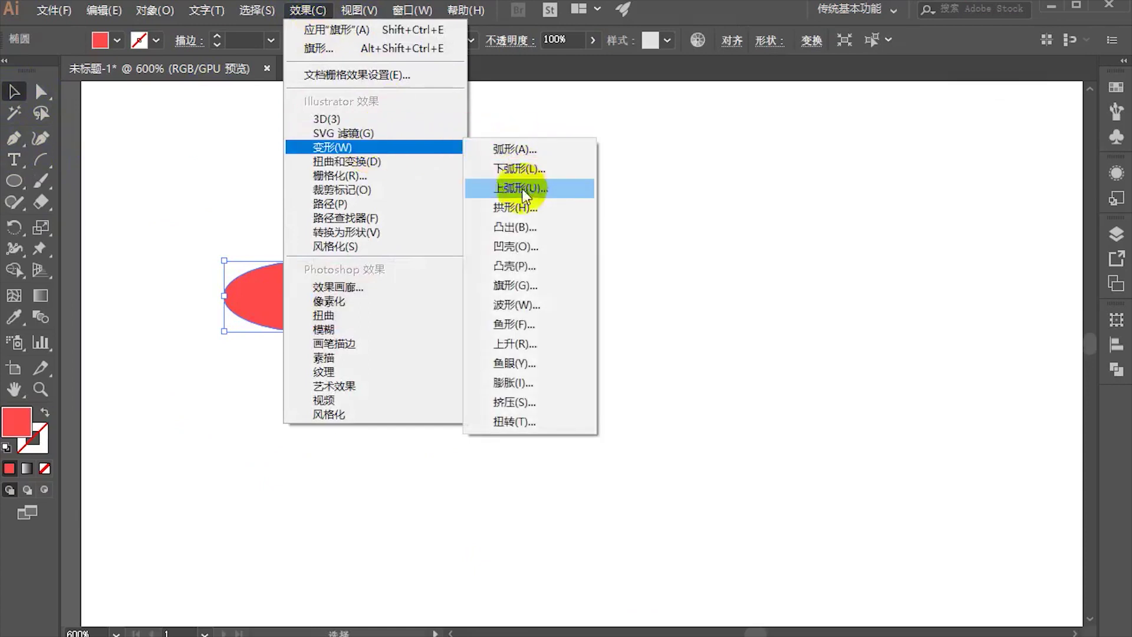
{"action": "left_click", "coordinate": [525, 286]}
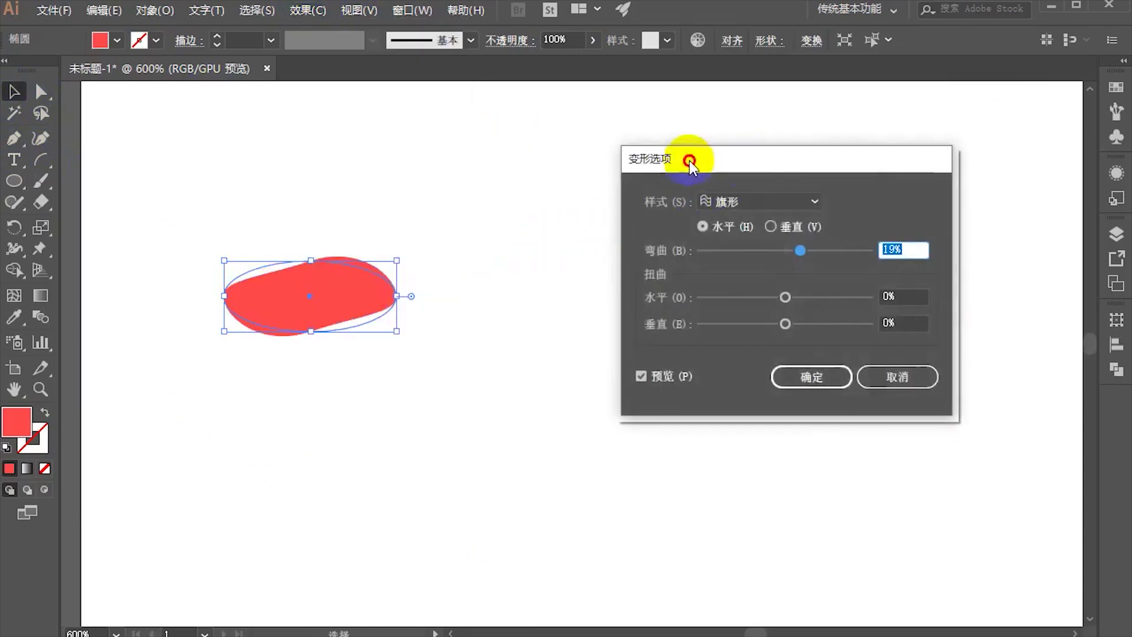
{"action": "left_click_drag", "start_coordinate": [688, 158], "coordinate": [597, 158]}
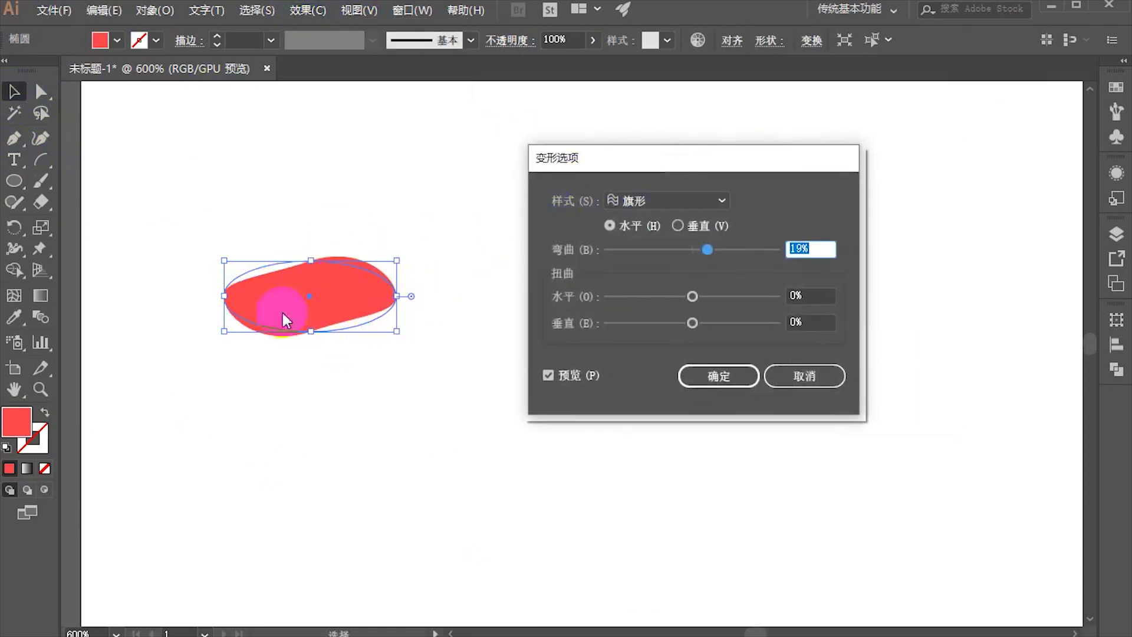
{"action": "left_click_drag", "start_coordinate": [715, 250], "coordinate": [705, 250]}
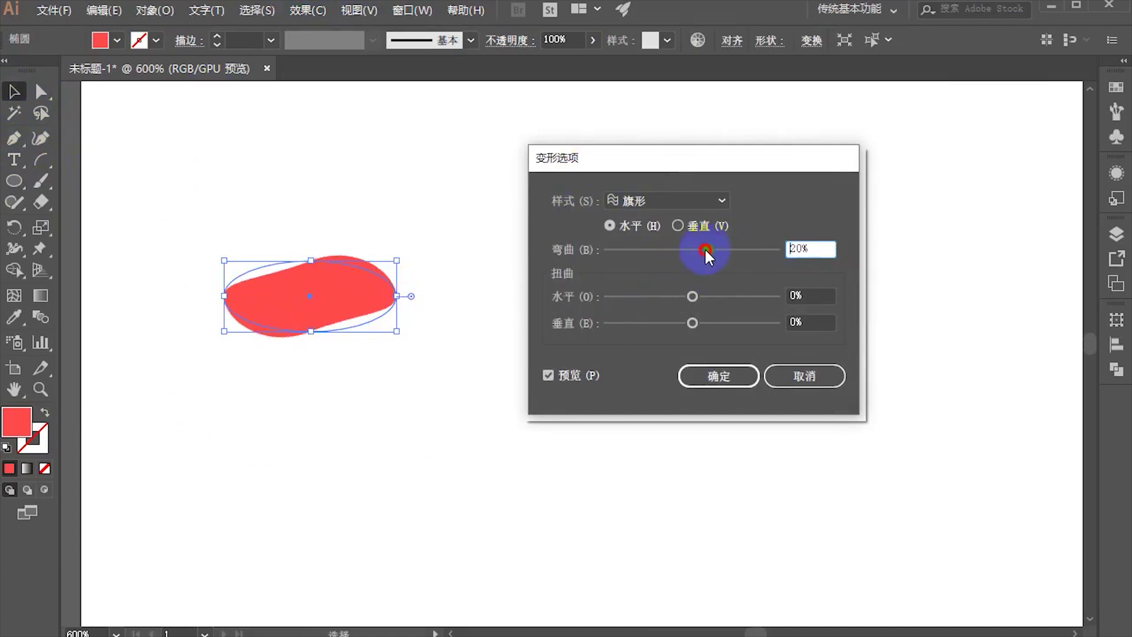
{"action": "left_click", "coordinate": [718, 376]}
{"action": "left_click", "coordinate": [434, 409]}
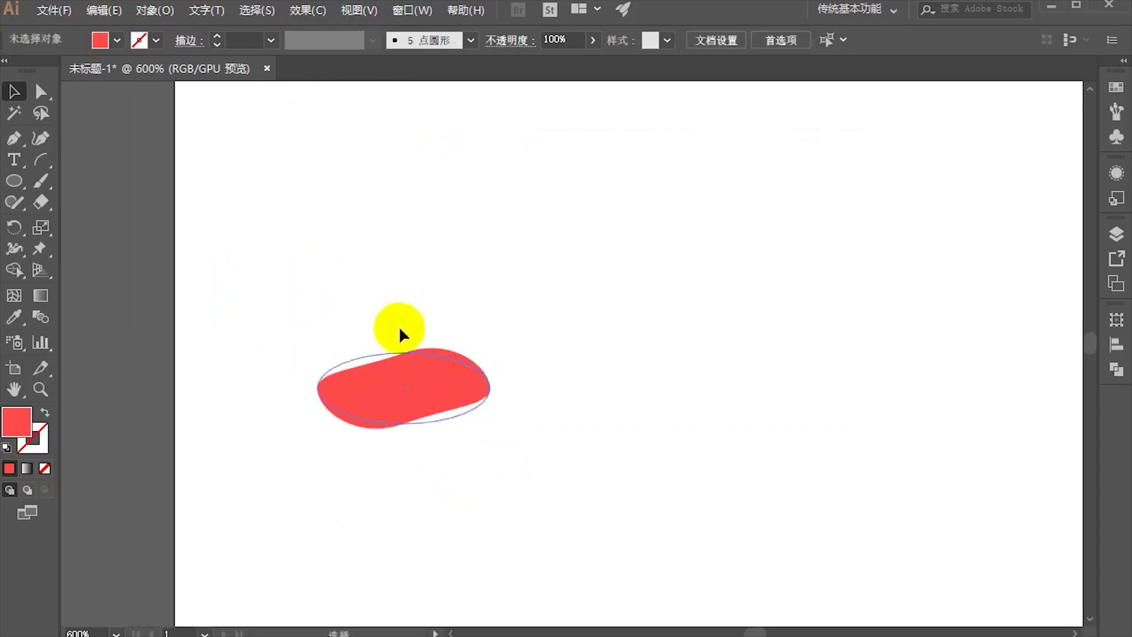
{"action": "mouse_move", "coordinate": [378, 377]}
{"action": "left_mouse_down"}
{"action": "mouse_move", "coordinate": [379, 295]}
{"action": "mouse_move", "coordinate": [359, 287]}
{"action": "left_mouse_up"}
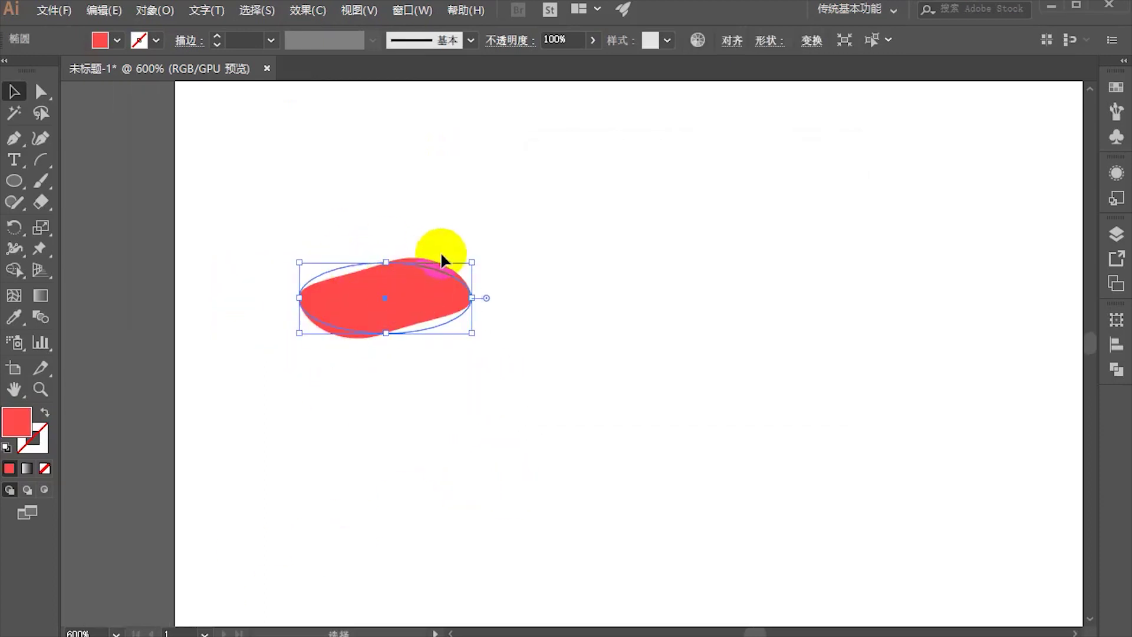
{"action": "scroll", "coordinate": [375, 307], "scroll_direction": "up", "scroll_amount": 3}
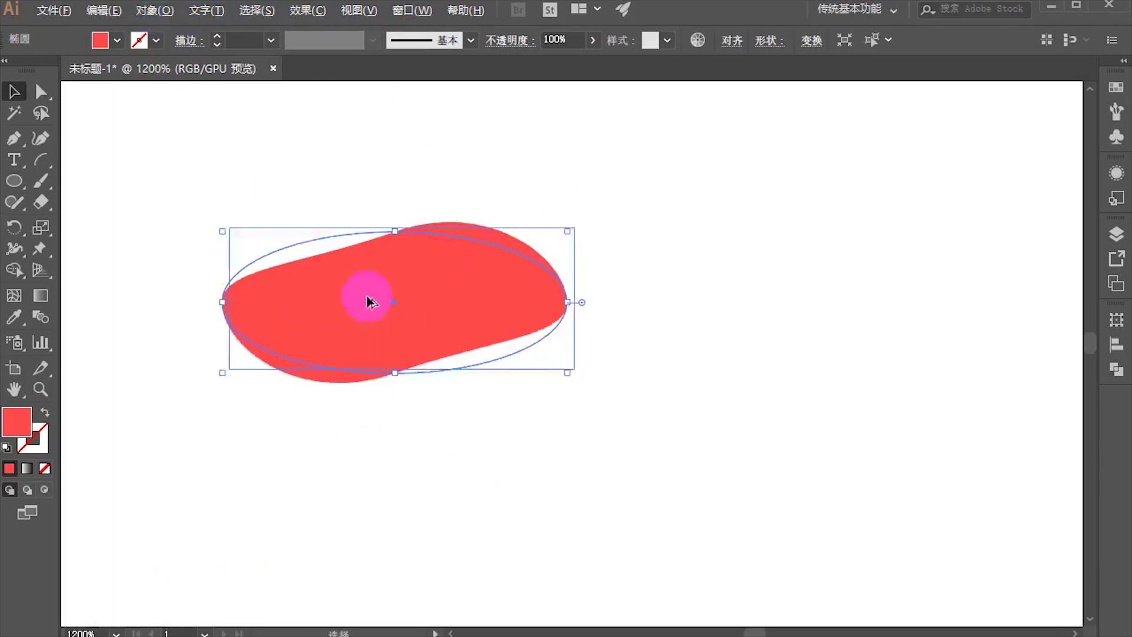
{"action": "scroll", "coordinate": [371, 299], "scroll_direction": "up", "scroll_amount": 1}
{"action": "scroll", "coordinate": [283, 248], "scroll_direction": "down", "scroll_amount": 1}
{"action": "scroll", "coordinate": [321, 255], "scroll_direction": "down", "scroll_amount": 2}
Step: Expand the warp into a plain path and make a smaller light pink FC8D8D copy
{"action": "left_click", "coordinate": [154, 10]}
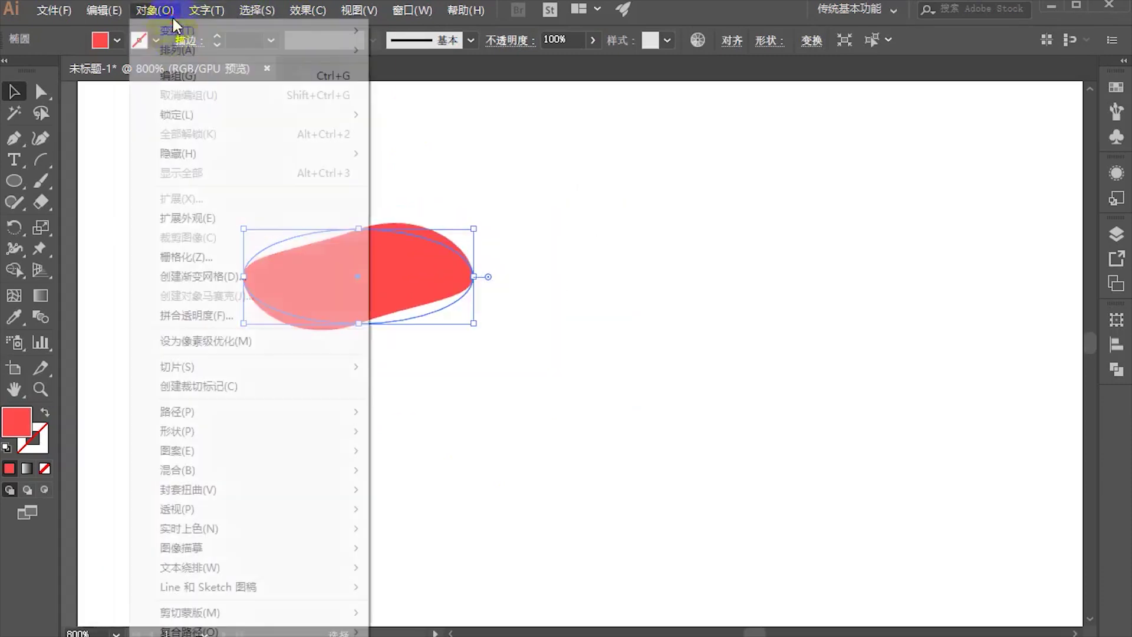
{"action": "left_click", "coordinate": [224, 227]}
{"action": "scroll", "coordinate": [345, 371], "scroll_direction": "down", "scroll_amount": 2}
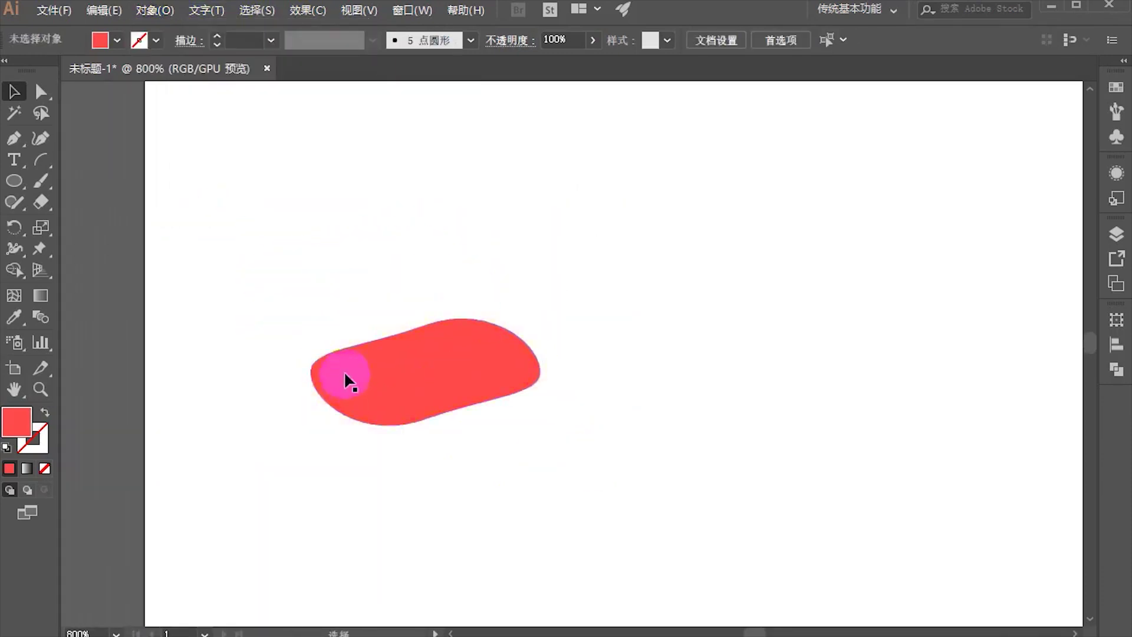
{"action": "left_click_drag", "start_coordinate": [409, 406], "coordinate": [395, 293]}
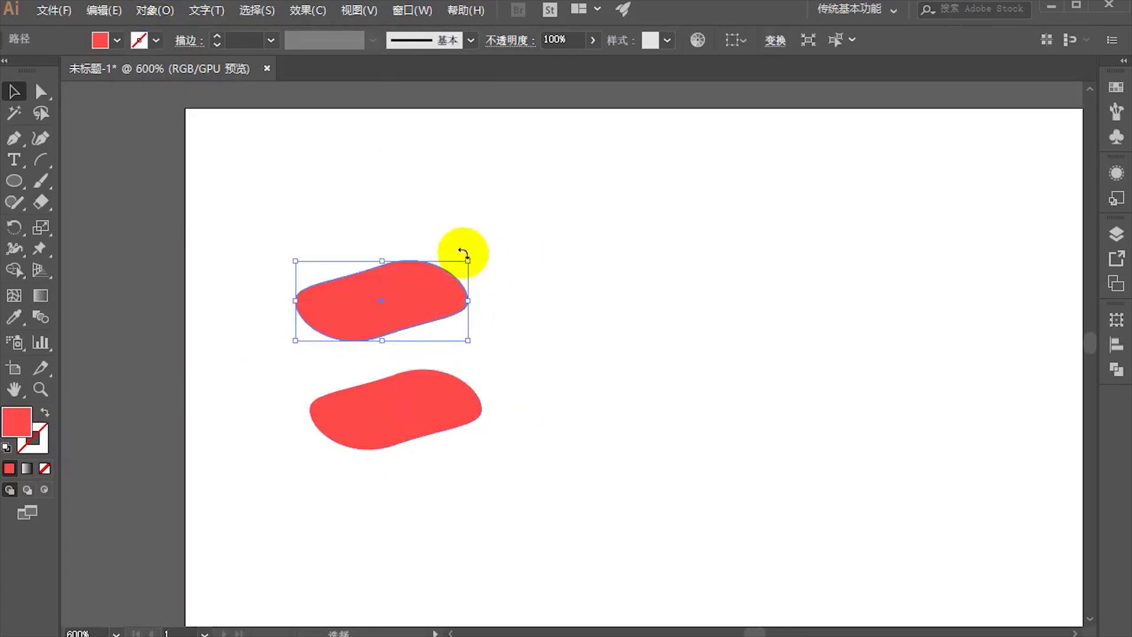
{"action": "left_click_drag", "start_coordinate": [470, 262], "coordinate": [444, 272]}
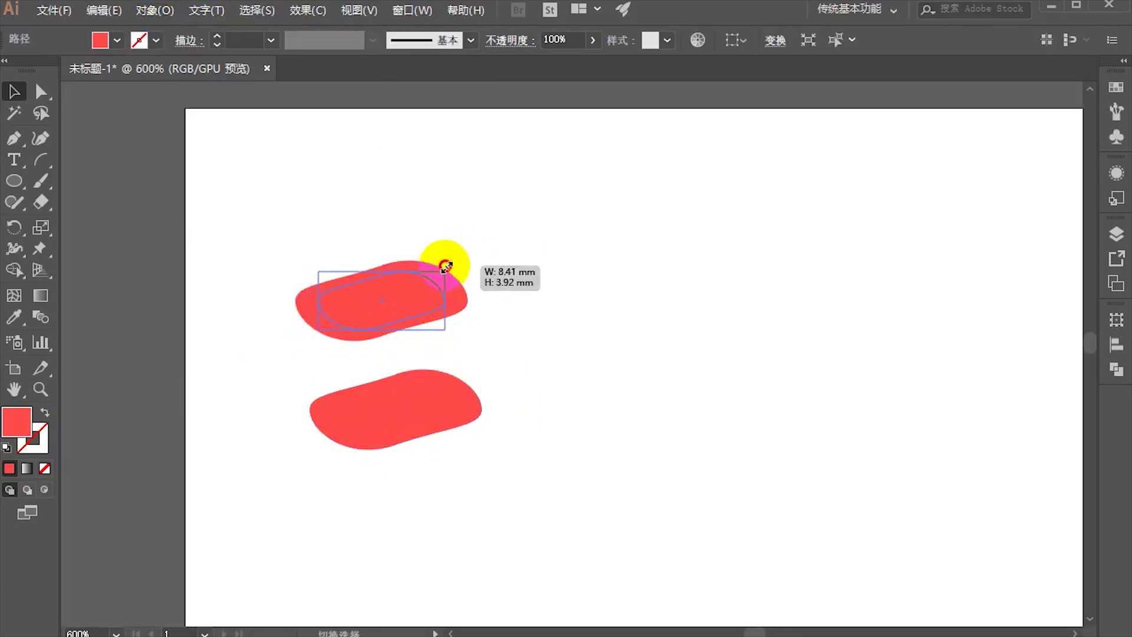
{"action": "double_click", "coordinate": [24, 422]}
{"action": "left_click", "coordinate": [557, 169]}
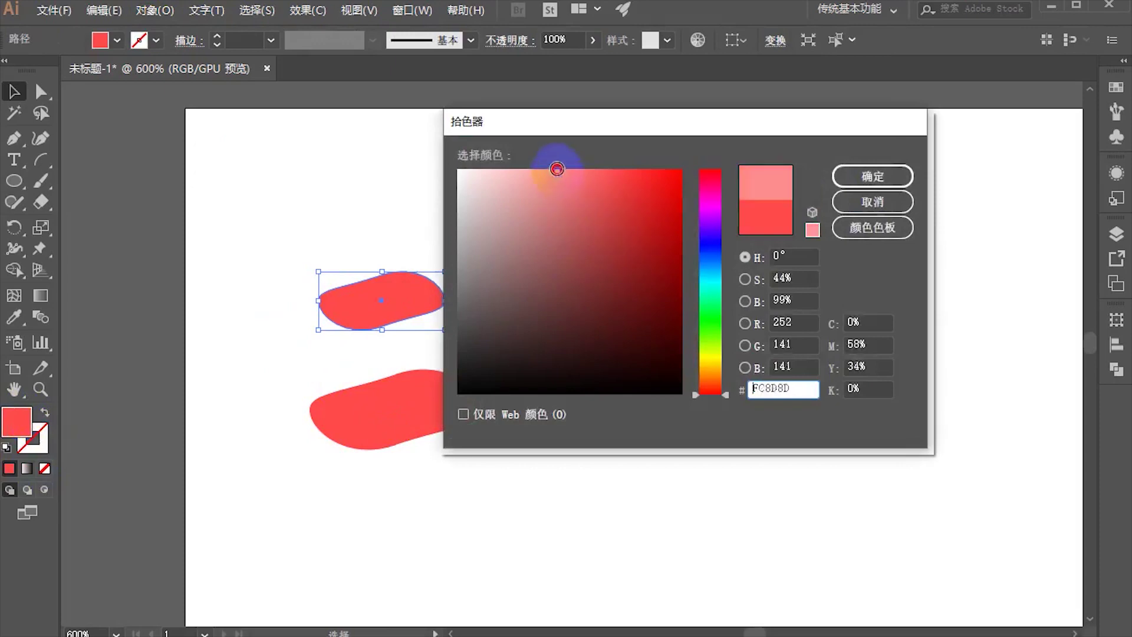
{"action": "left_click", "coordinate": [872, 175]}
Step: Centre the pink copy horizontally and vertically on the red shape
{"action": "left_click", "coordinate": [382, 394], "text": "shift"}
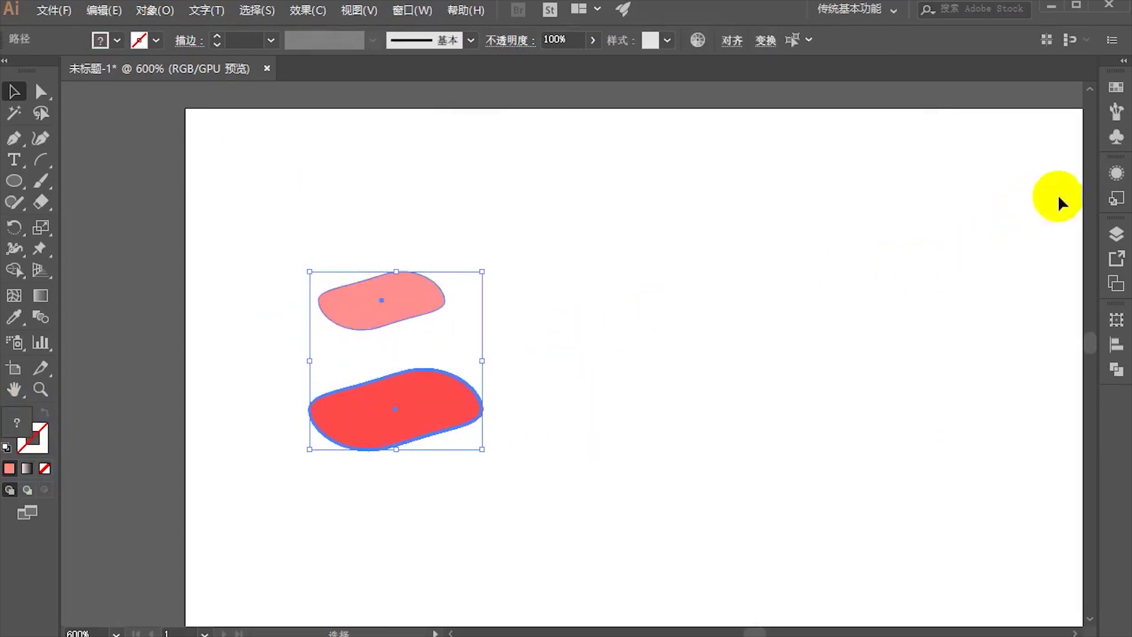
{"action": "left_click", "coordinate": [1115, 345]}
{"action": "left_click", "coordinate": [942, 357]}
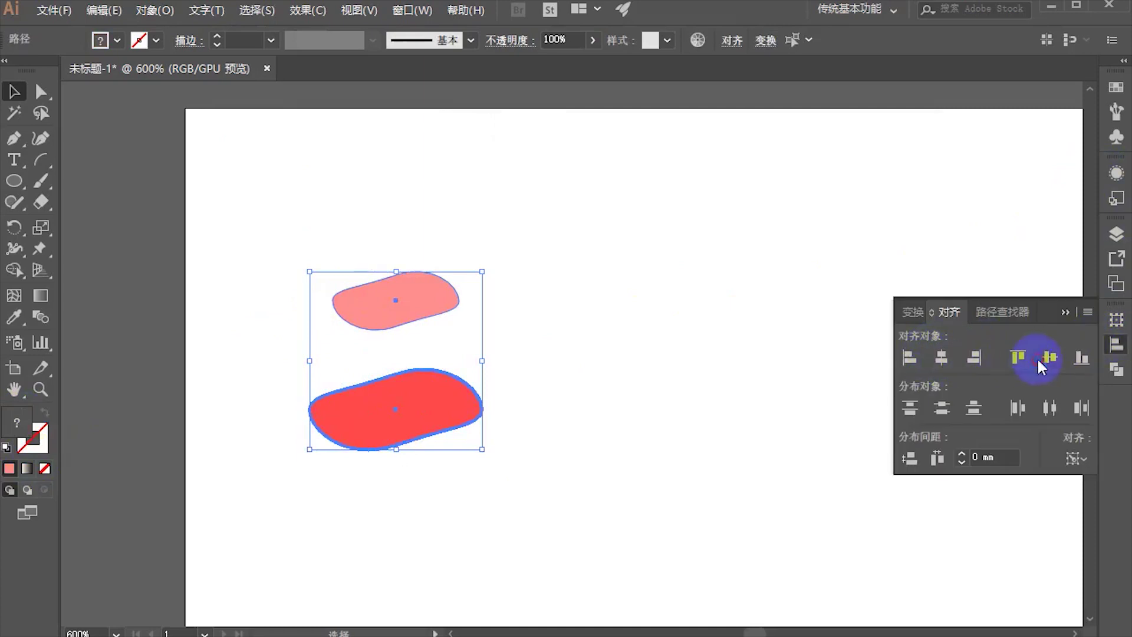
{"action": "left_click", "coordinate": [641, 398]}
{"action": "left_click_drag", "start_coordinate": [253, 446], "coordinate": [531, 176]}
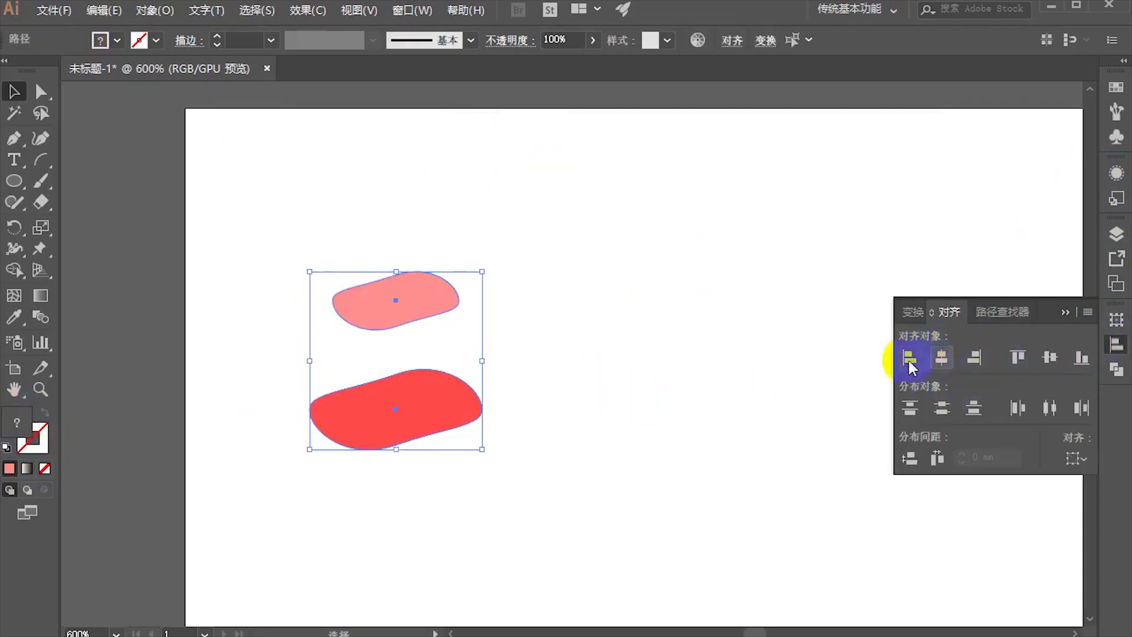
{"action": "left_click", "coordinate": [1034, 355]}
{"action": "left_click", "coordinate": [658, 437]}
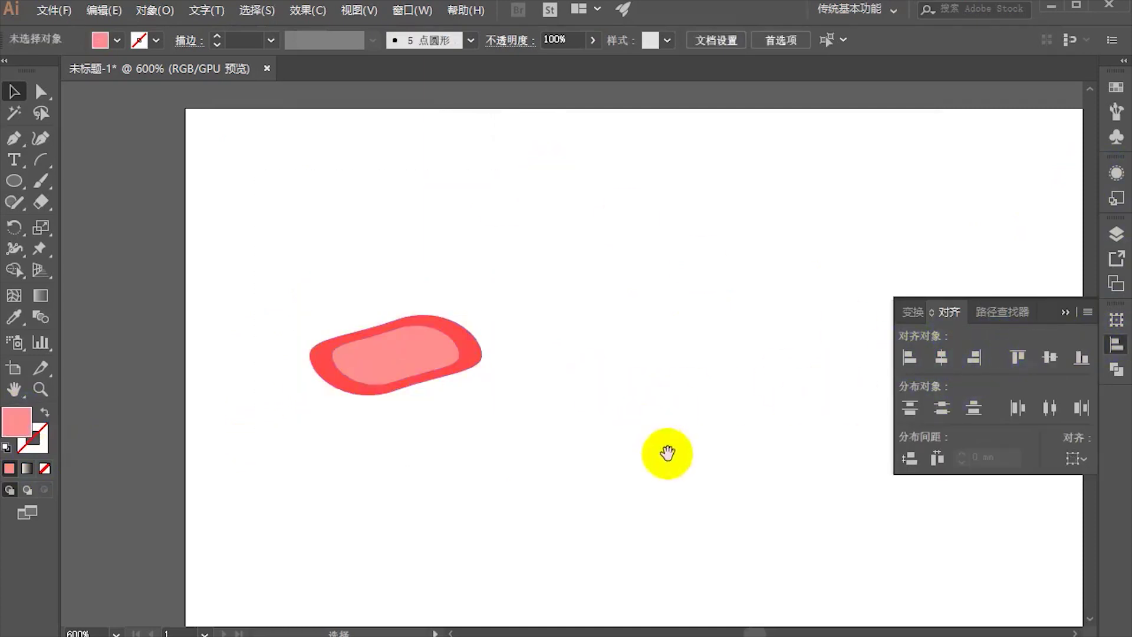
{"action": "scroll", "coordinate": [342, 294], "scroll_direction": "up", "scroll_amount": 1}
{"action": "scroll", "coordinate": [448, 333], "scroll_direction": "up", "scroll_amount": 1}
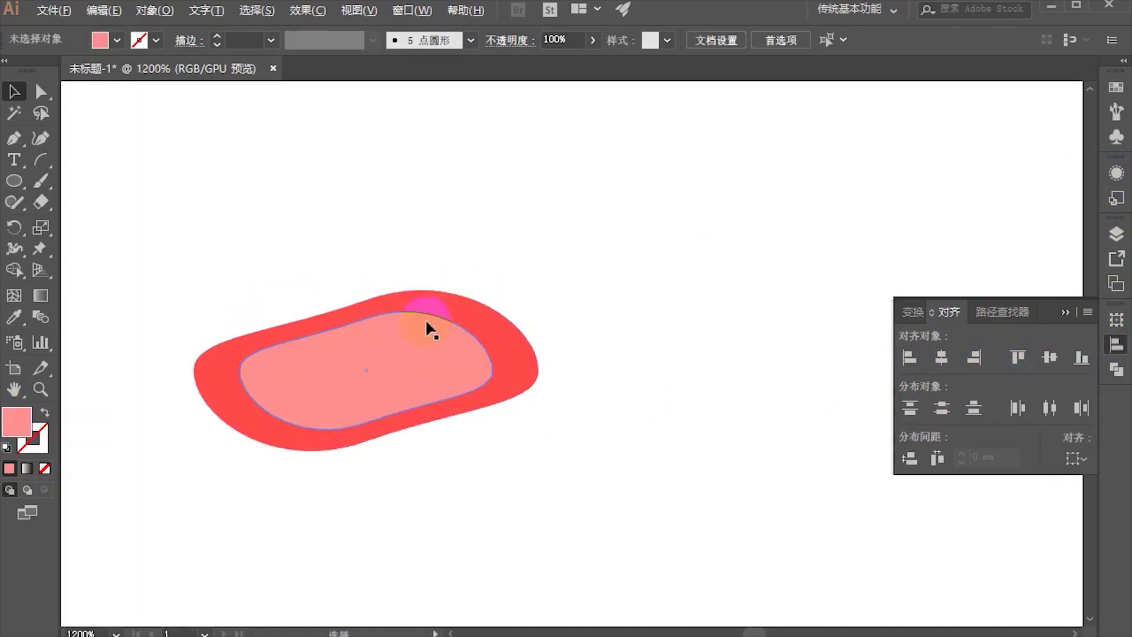
{"action": "scroll", "coordinate": [308, 316], "scroll_direction": "up", "scroll_amount": 2}
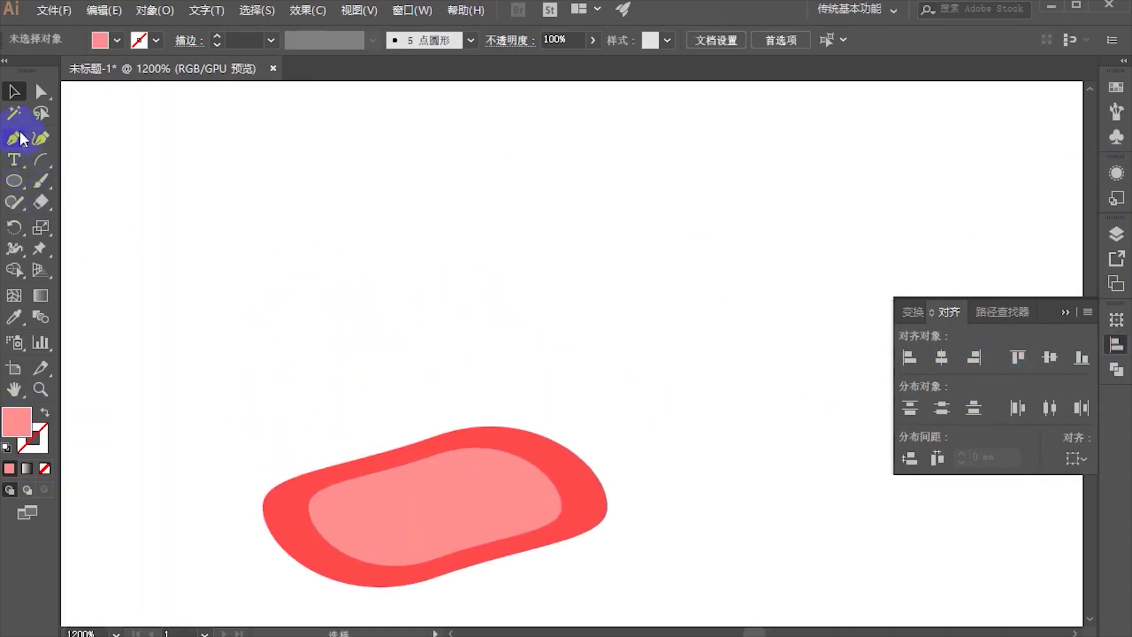
Step: Draw a short horizontal line with the Line Segment tool
{"action": "left_click_drag", "start_coordinate": [13, 179], "coordinate": [88, 223]}
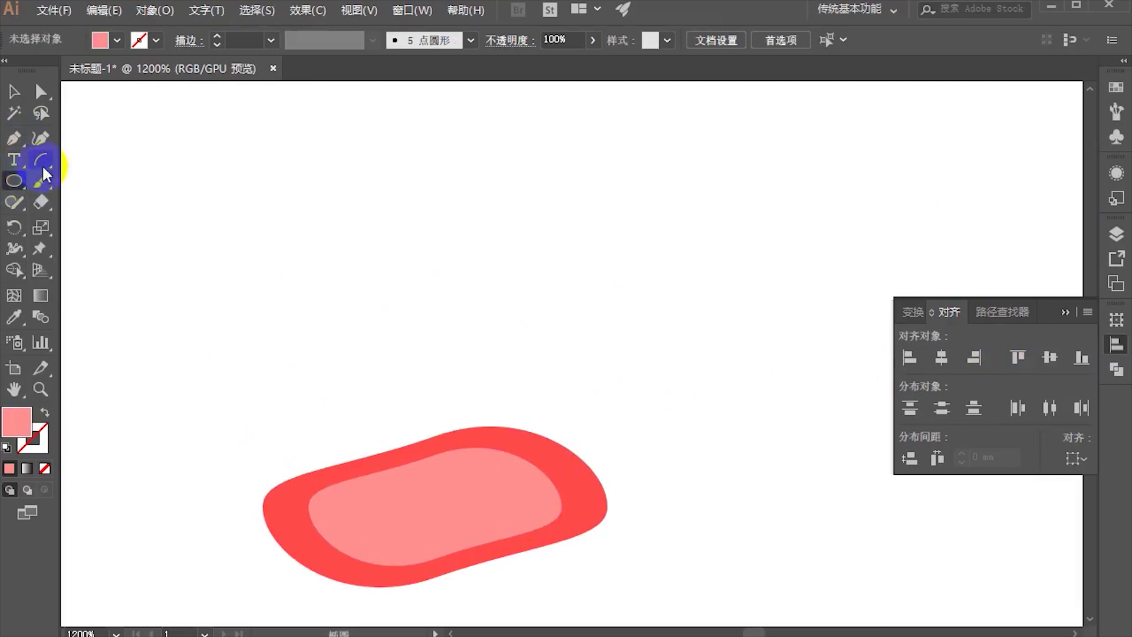
{"action": "left_click_drag", "start_coordinate": [14, 180], "coordinate": [86, 250]}
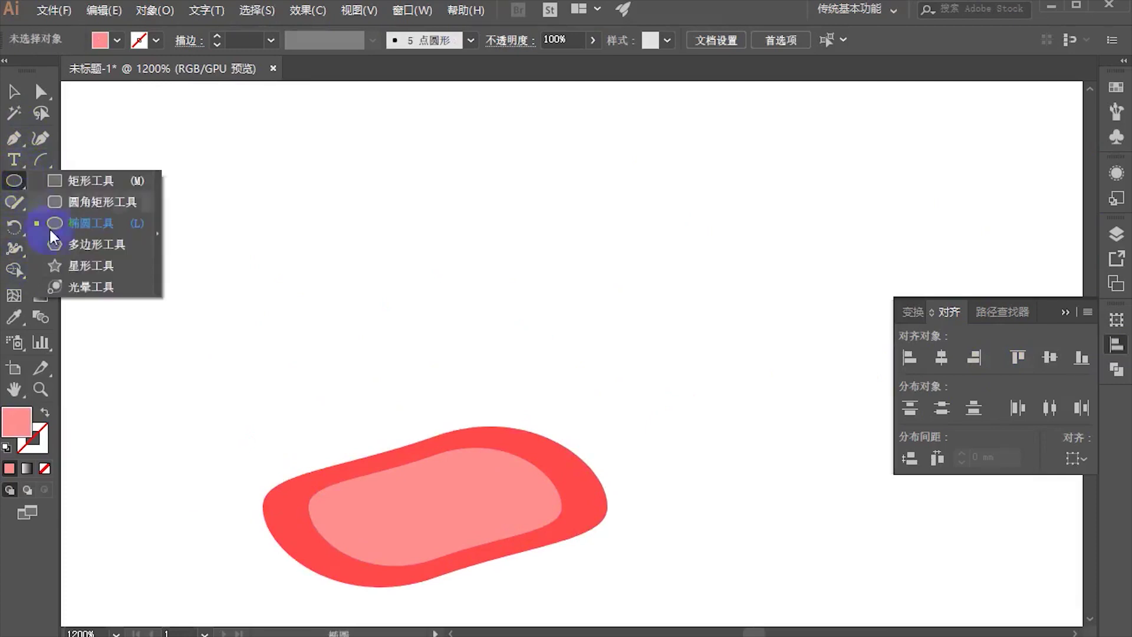
{"action": "left_click_drag", "start_coordinate": [38, 161], "coordinate": [88, 162]}
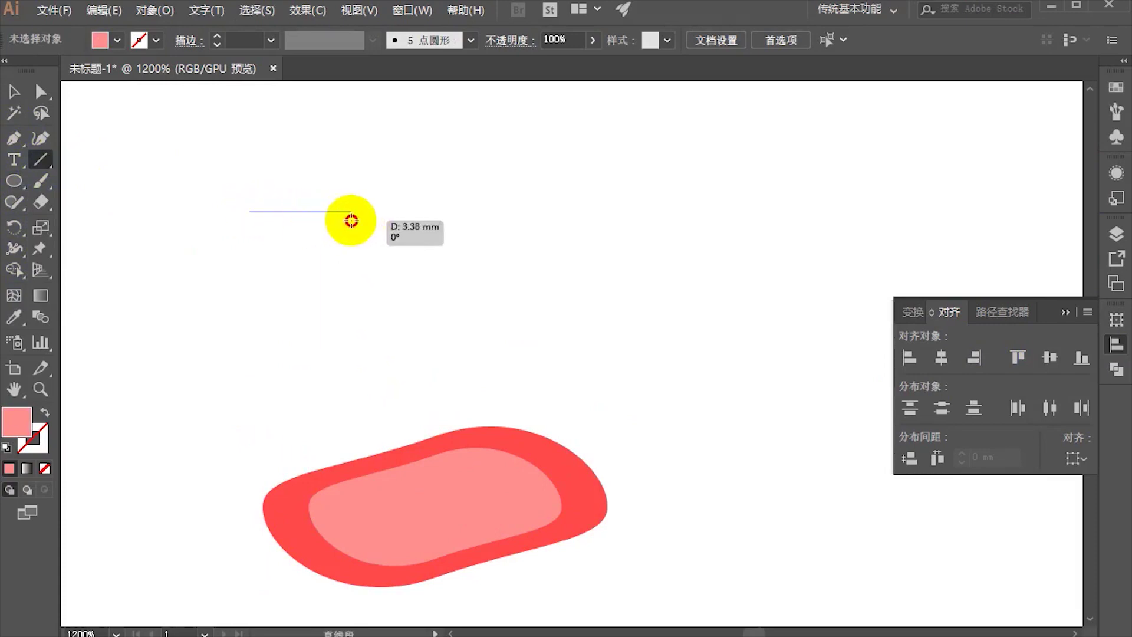
{"action": "scroll", "coordinate": [349, 220], "scroll_direction": "up", "scroll_amount": 3}
{"action": "left_click_drag", "start_coordinate": [249, 213], "coordinate": [387, 322]}
Step: Give the line a red stroke sampled from the red shape
{"action": "double_click", "coordinate": [35, 441]}
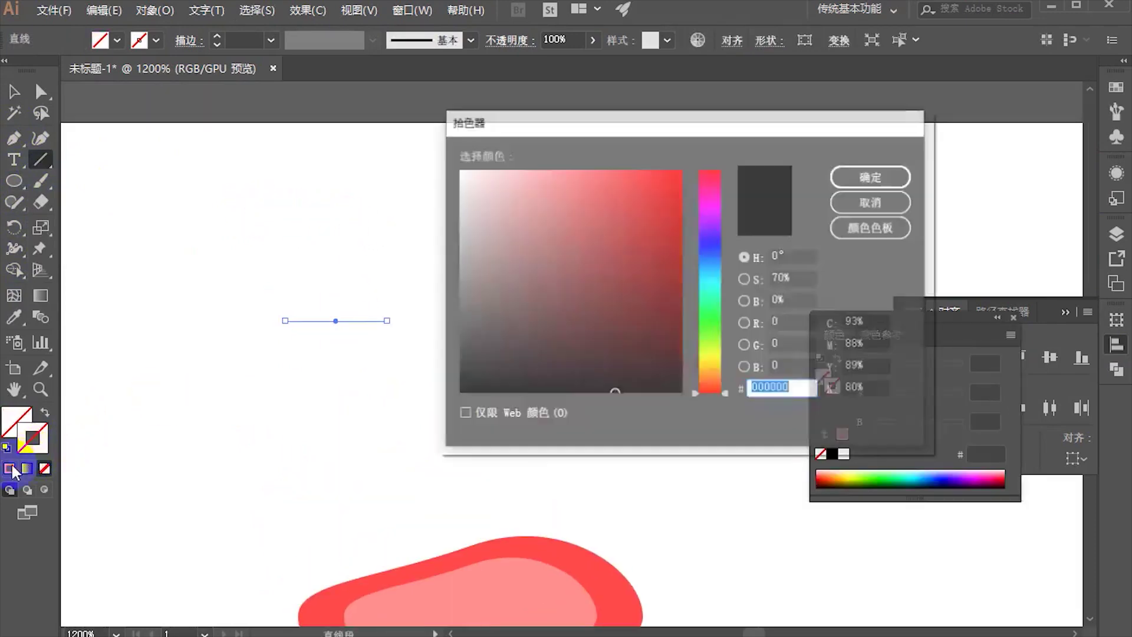
{"action": "left_click", "coordinate": [839, 206]}
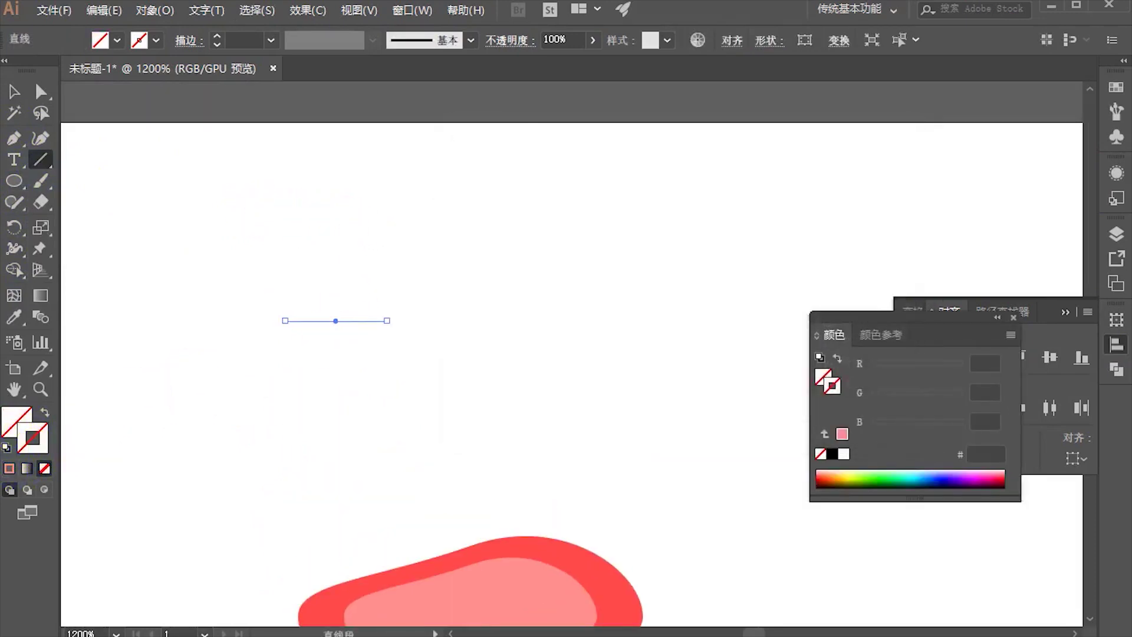
{"action": "left_click", "coordinate": [8, 471]}
{"action": "scroll", "coordinate": [298, 437], "scroll_direction": "down", "scroll_amount": 3}
{"action": "left_click", "coordinate": [555, 383], "text": "ctrl"}
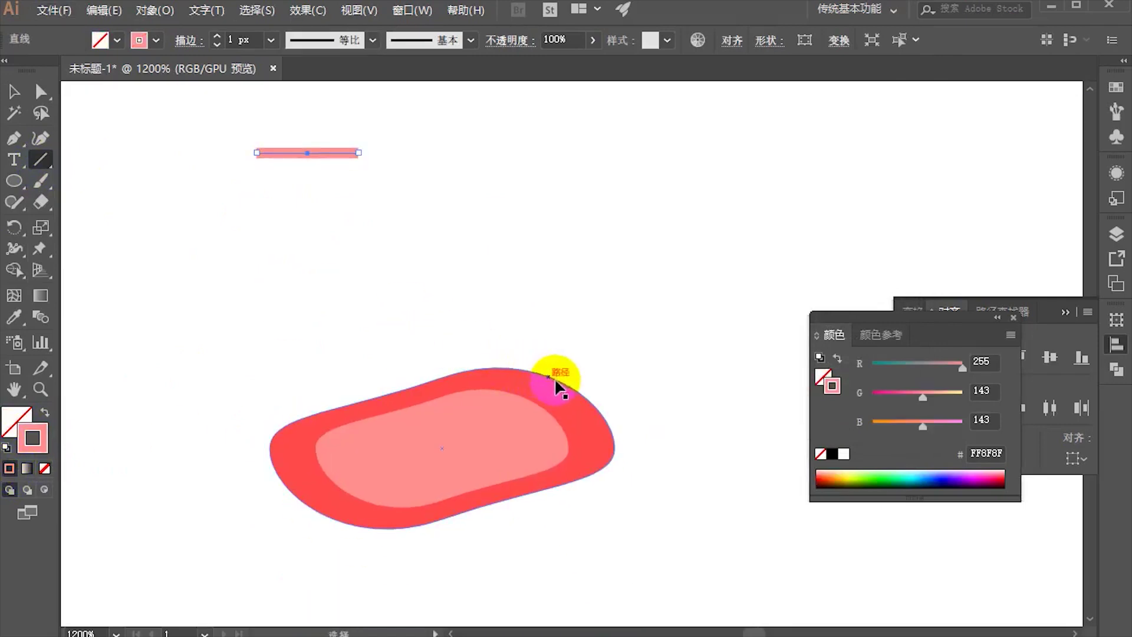
{"action": "key", "text": "i"}
{"action": "left_click", "coordinate": [559, 386]}
{"action": "scroll", "coordinate": [501, 263], "scroll_direction": "up", "scroll_amount": 1}
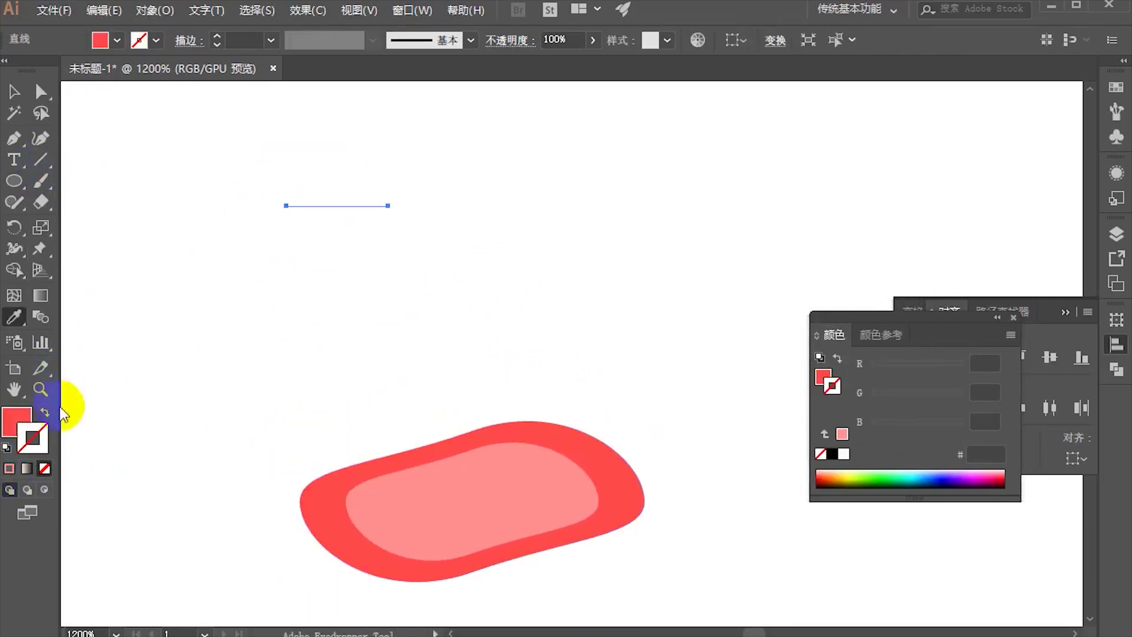
{"action": "left_click", "coordinate": [45, 411]}
{"action": "key", "text": "v"}
Step: Lengthen the line to the right by dragging its end anchor point
{"action": "scroll", "coordinate": [336, 354], "scroll_direction": "down", "scroll_amount": 1}
{"action": "scroll", "coordinate": [354, 277], "scroll_direction": "up", "scroll_amount": 1}
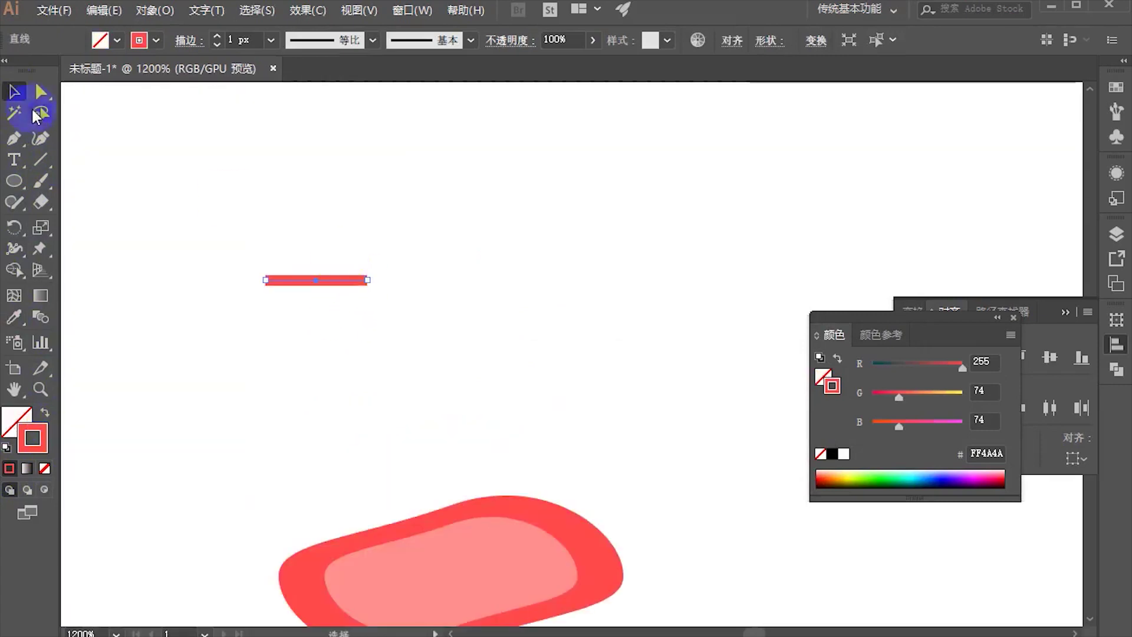
{"action": "left_click", "coordinate": [41, 91]}
{"action": "scroll", "coordinate": [410, 308], "scroll_direction": "up", "scroll_amount": 1}
{"action": "left_click_drag", "start_coordinate": [290, 227], "coordinate": [397, 353]}
{"action": "left_click_drag", "start_coordinate": [354, 272], "coordinate": [421, 272]}
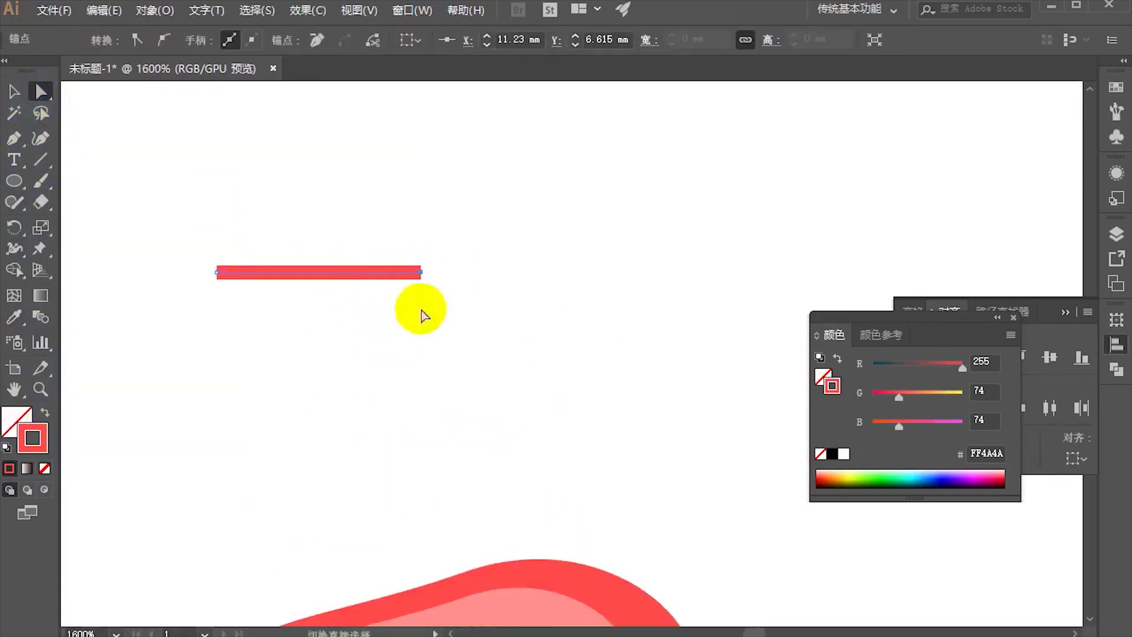
{"action": "left_click", "coordinate": [169, 225]}
Step: Duplicate the line into four evenly spaced copies and narrow them together
{"action": "scroll", "coordinate": [207, 162], "scroll_direction": "down", "scroll_amount": 2}
{"action": "scroll", "coordinate": [236, 160], "scroll_direction": "left", "scroll_amount": 2}
{"action": "left_click", "coordinate": [411, 207]}
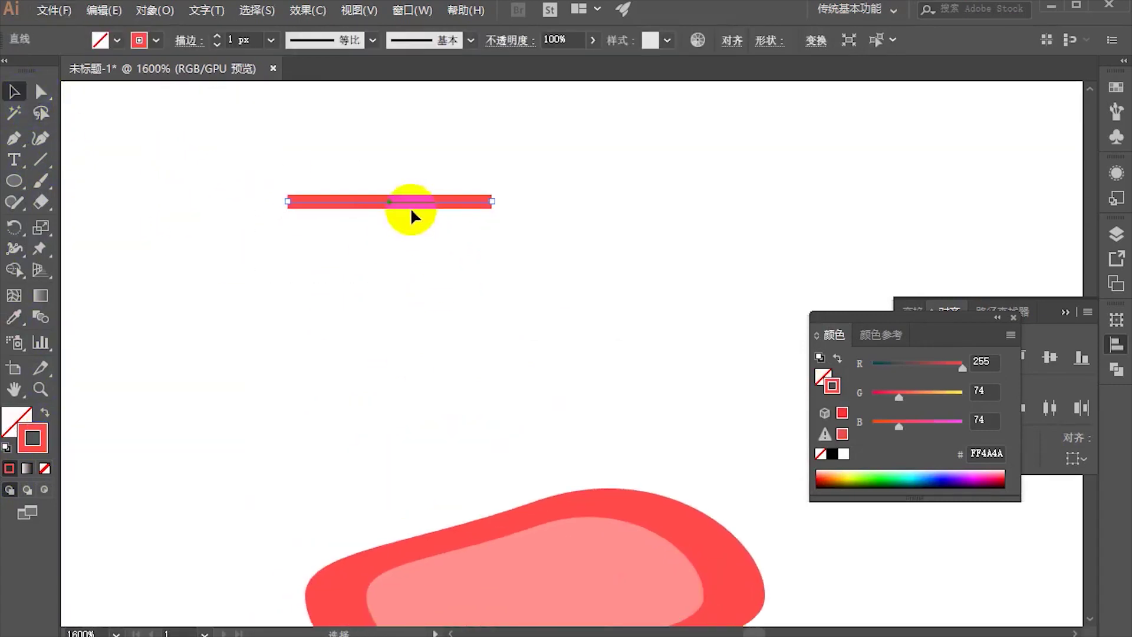
{"action": "left_click_drag", "start_coordinate": [412, 207], "coordinate": [412, 237]}
{"action": "key", "text": "ctrl+d"}
{"action": "key", "text": "ctrl+d"}
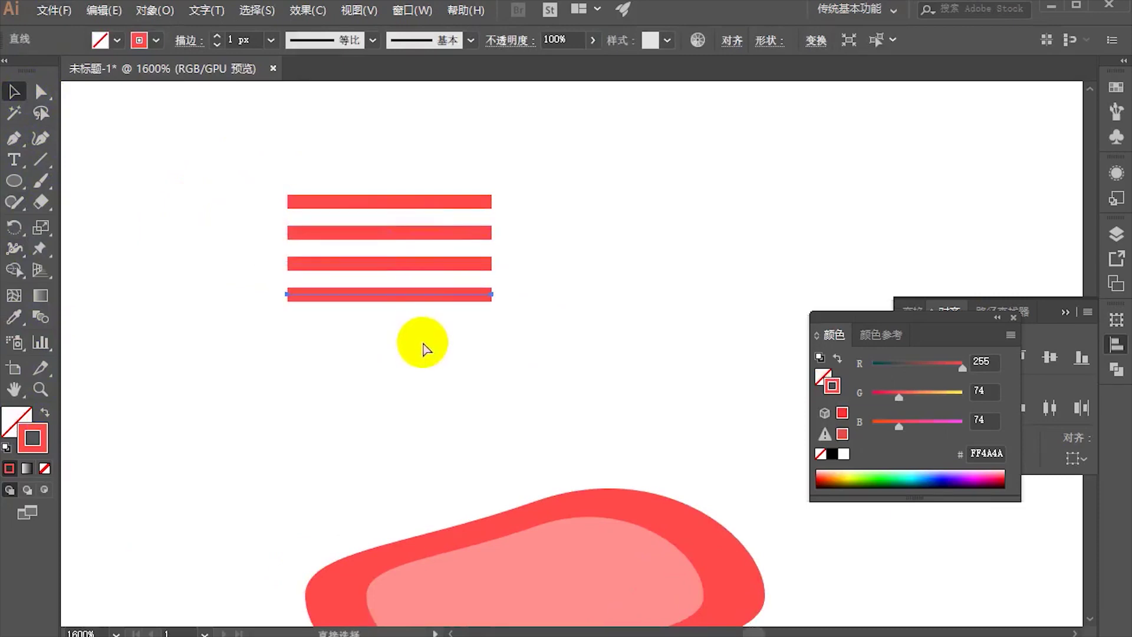
{"action": "left_click", "coordinate": [521, 344]}
{"action": "left_click_drag", "start_coordinate": [524, 323], "coordinate": [485, 194]}
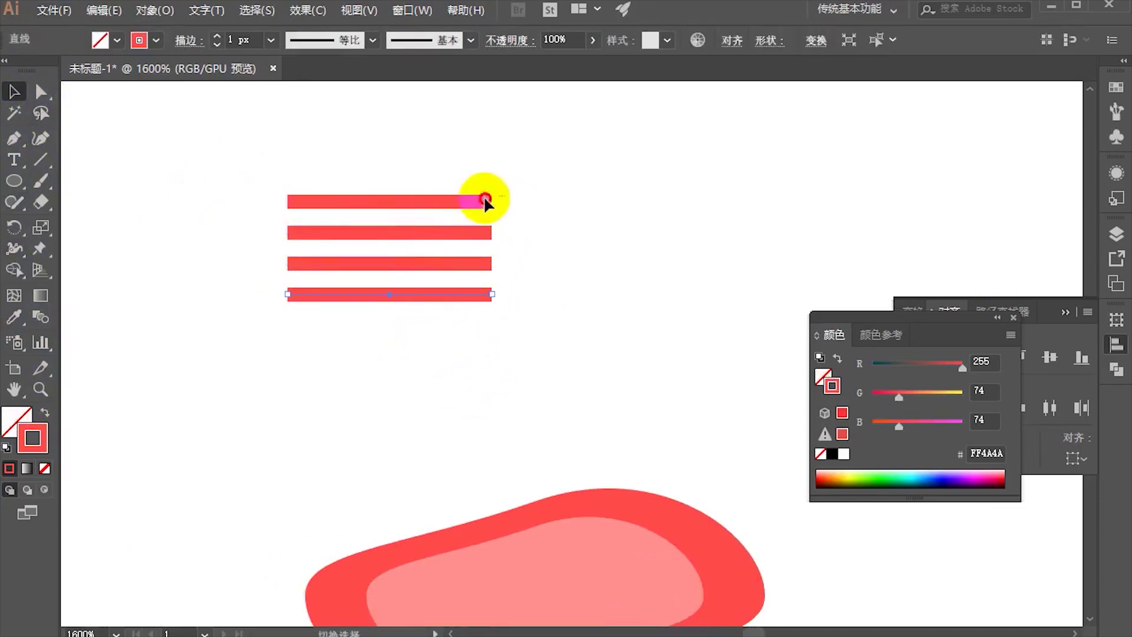
{"action": "mouse_move", "coordinate": [491, 248]}
{"action": "left_mouse_down"}
{"action": "mouse_move", "coordinate": [472, 252]}
{"action": "mouse_move", "coordinate": [498, 246]}
{"action": "mouse_move", "coordinate": [449, 159]}
{"action": "left_mouse_up"}
{"action": "scroll", "coordinate": [474, 262], "scroll_direction": "down", "scroll_amount": 1}
{"action": "scroll", "coordinate": [532, 253], "scroll_direction": "down", "scroll_amount": 1}
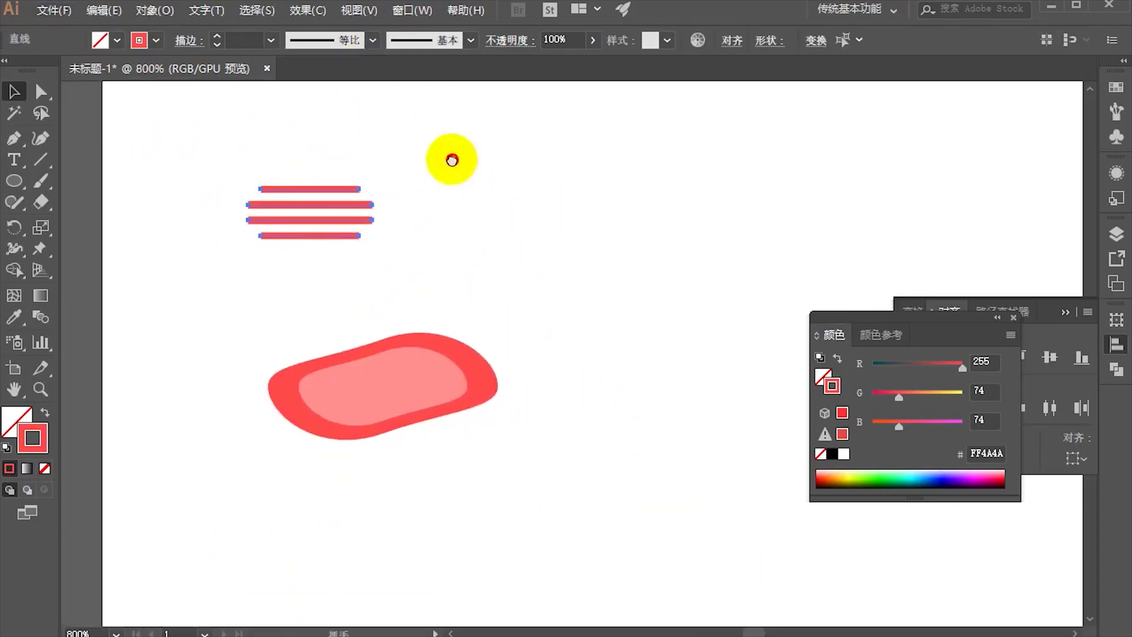
Step: Taper the four lines with an elliptical width profile and stretch them wider
{"action": "left_click", "coordinate": [372, 40]}
{"action": "left_click", "coordinate": [330, 106]}
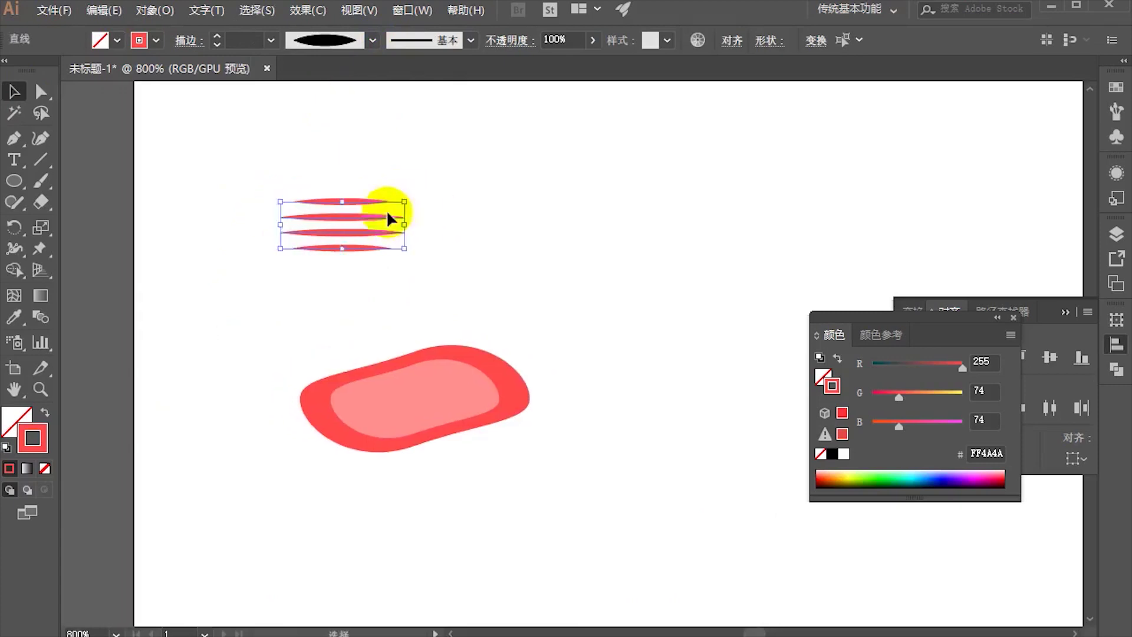
{"action": "scroll", "coordinate": [387, 210], "scroll_direction": "up", "scroll_amount": 2}
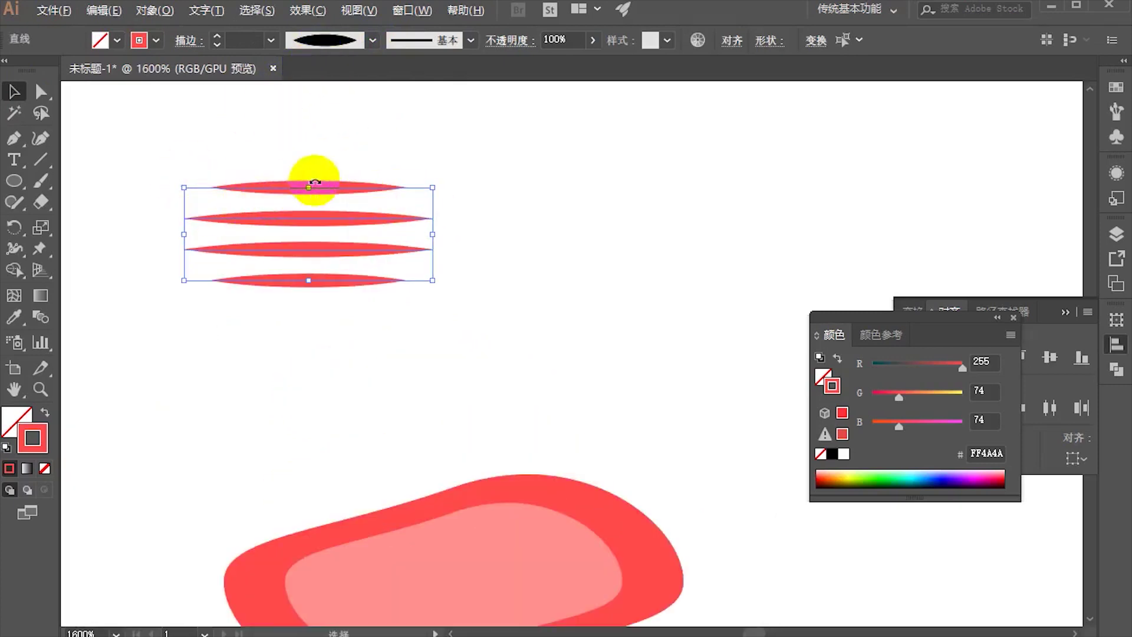
{"action": "scroll", "coordinate": [312, 189], "scroll_direction": "up", "scroll_amount": 1}
{"action": "left_click", "coordinate": [281, 168]}
{"action": "scroll", "coordinate": [278, 174], "scroll_direction": "down", "scroll_amount": 2}
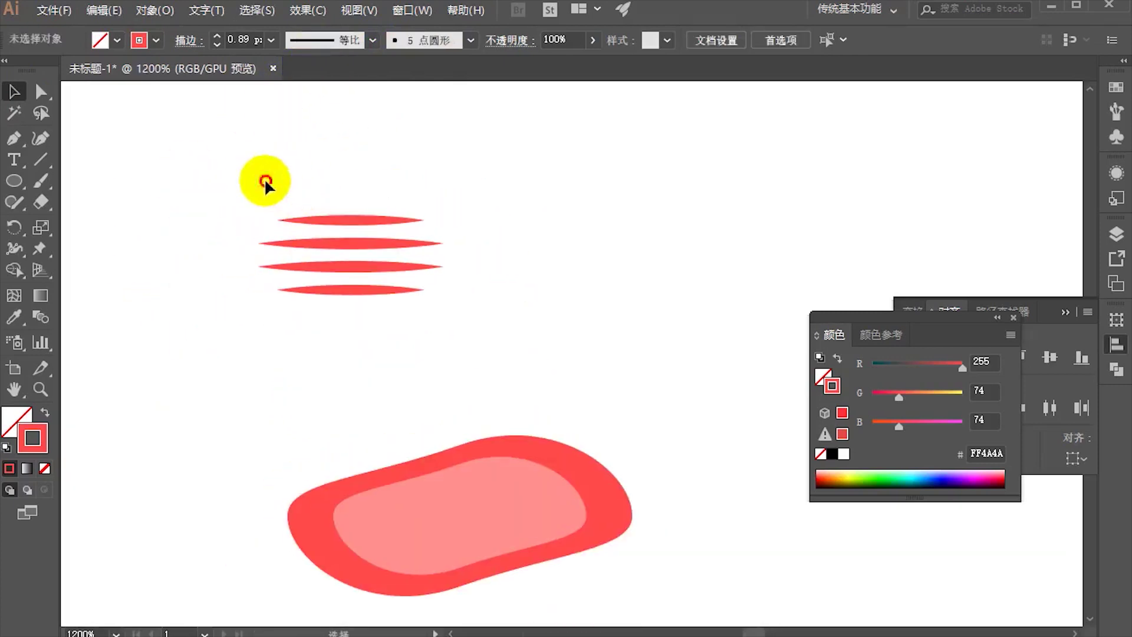
{"action": "mouse_move", "coordinate": [265, 182]}
{"action": "left_mouse_down"}
{"action": "mouse_move", "coordinate": [436, 259]}
{"action": "mouse_move", "coordinate": [478, 254]}
{"action": "left_mouse_up"}
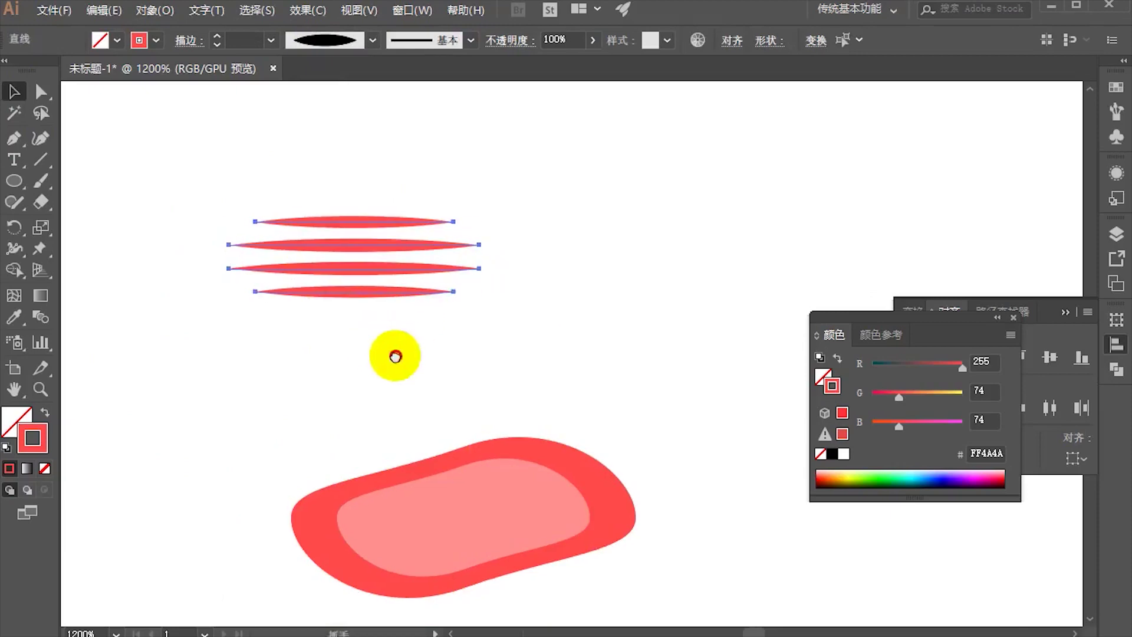
{"action": "left_click", "coordinate": [395, 356]}
Step: Distribute the four lines with even vertical spacing using the Align panel
{"action": "scroll", "coordinate": [389, 318], "scroll_direction": "up", "scroll_amount": 1}
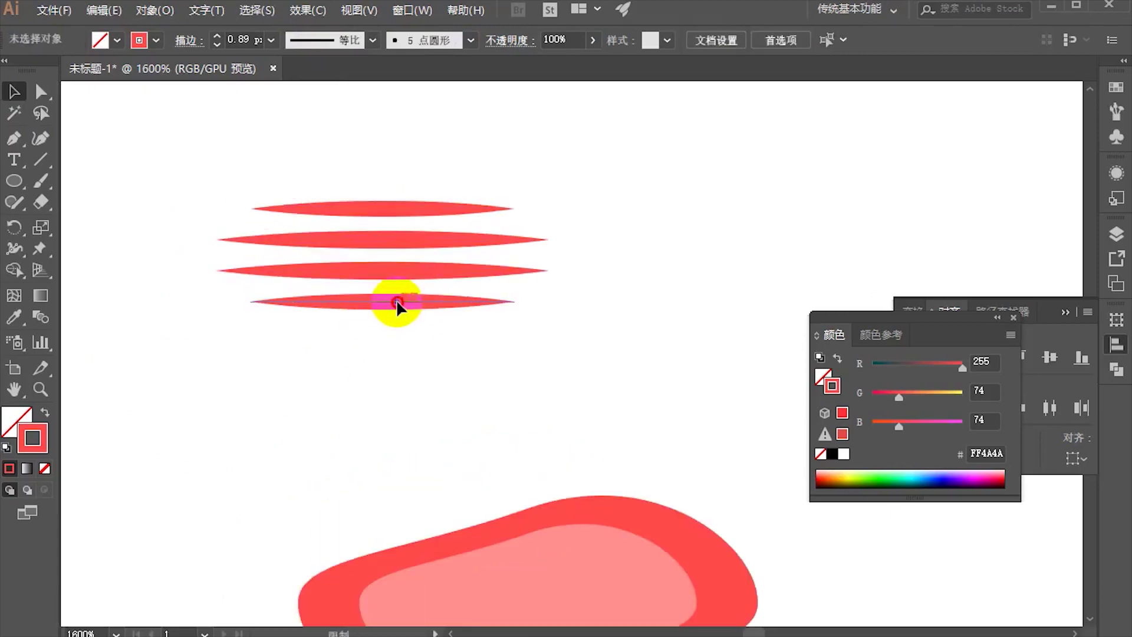
{"action": "left_click", "coordinate": [396, 299]}
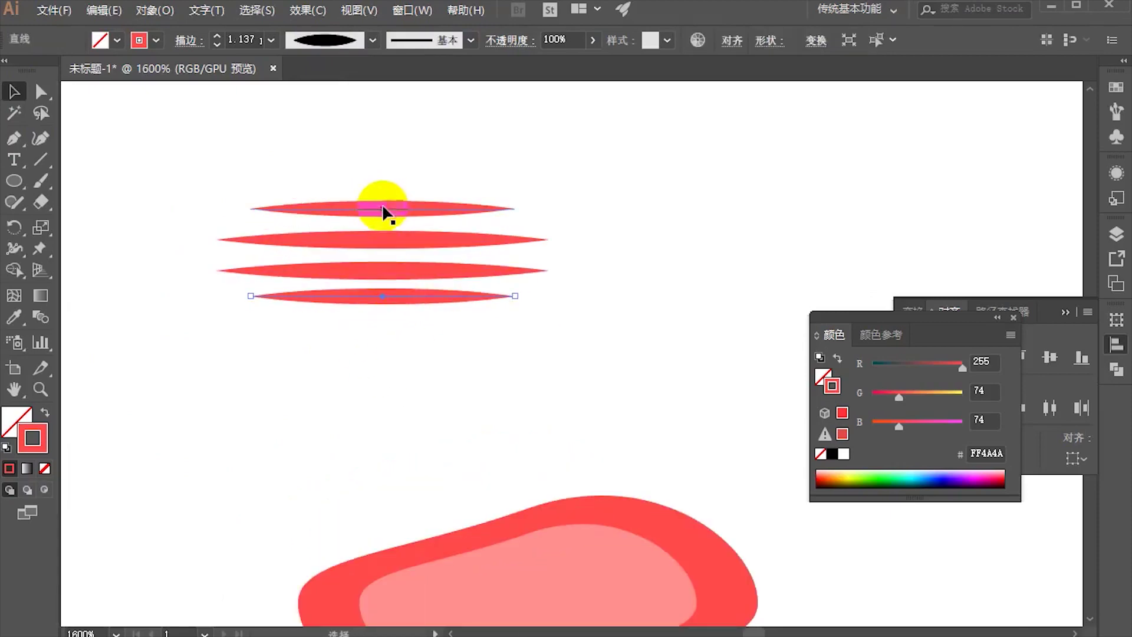
{"action": "left_click_drag", "start_coordinate": [328, 171], "coordinate": [505, 397]}
{"action": "scroll", "coordinate": [455, 444], "scroll_direction": "down", "scroll_amount": 2}
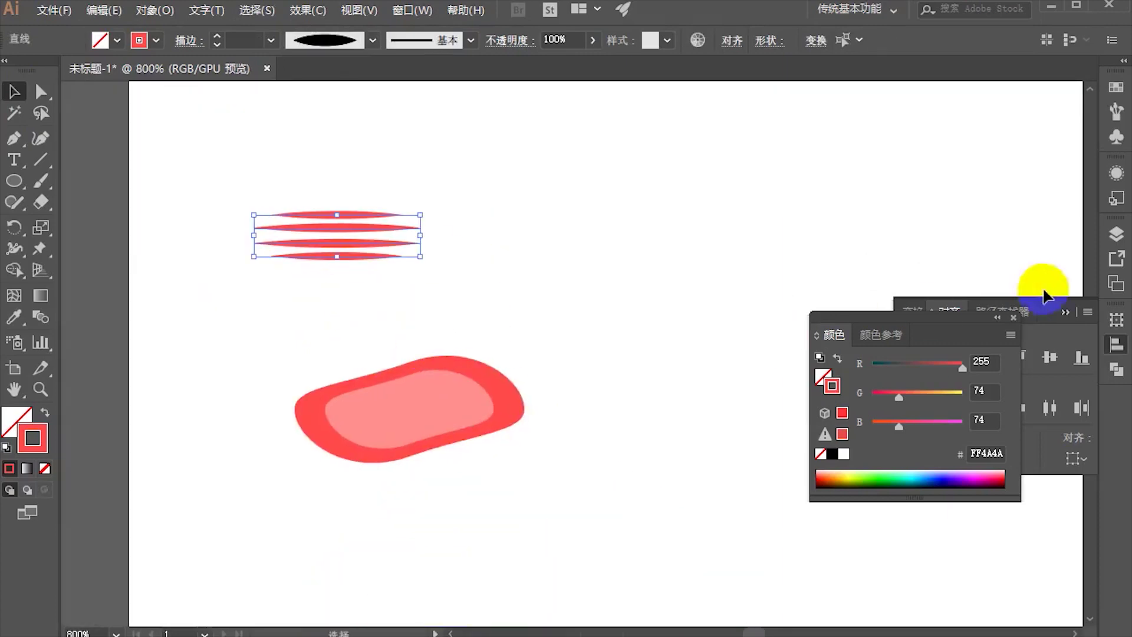
{"action": "left_click", "coordinate": [1116, 345]}
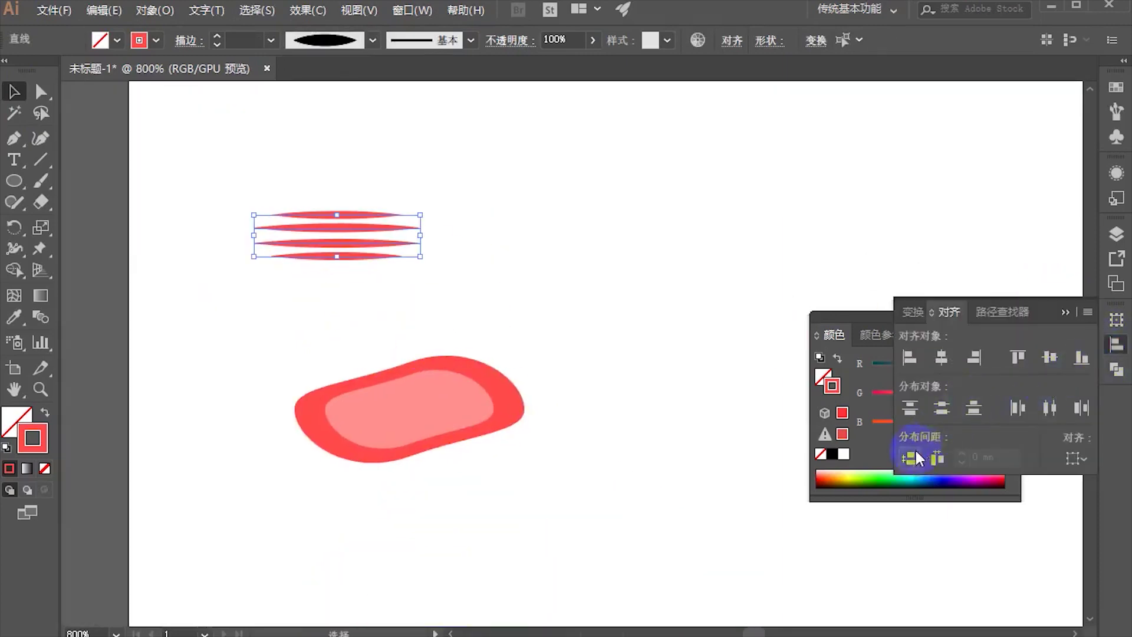
{"action": "left_click", "coordinate": [911, 458]}
Step: Try rotating the lines counter-clockwise, then undo to keep them horizontal
{"action": "scroll", "coordinate": [649, 384], "scroll_direction": "left", "scroll_amount": 2}
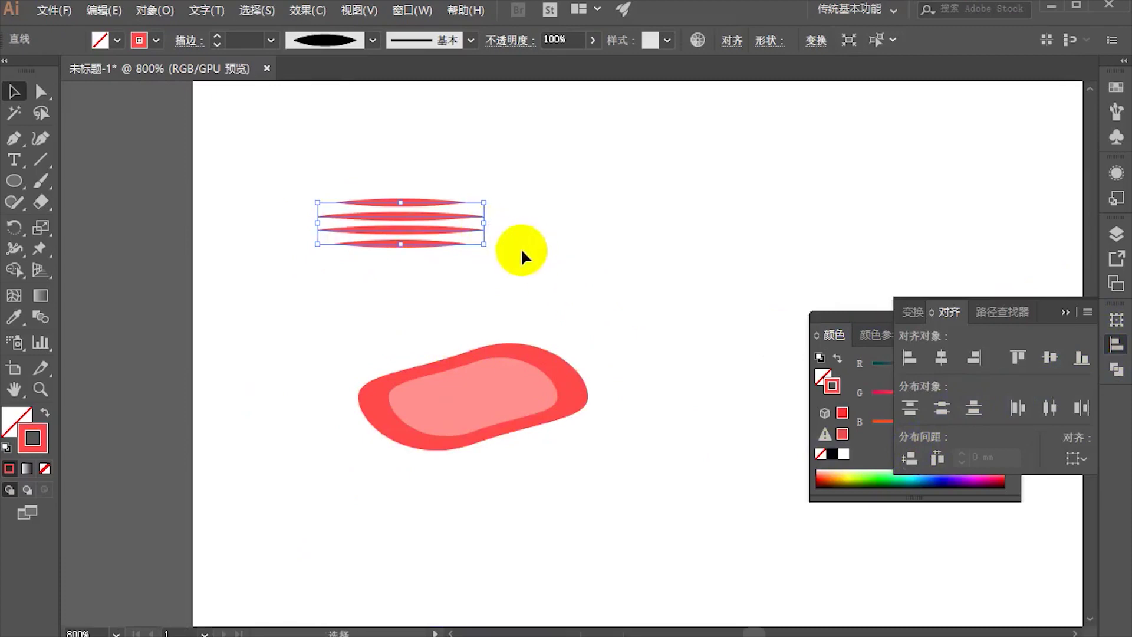
{"action": "left_click_drag", "start_coordinate": [492, 220], "coordinate": [480, 202]}
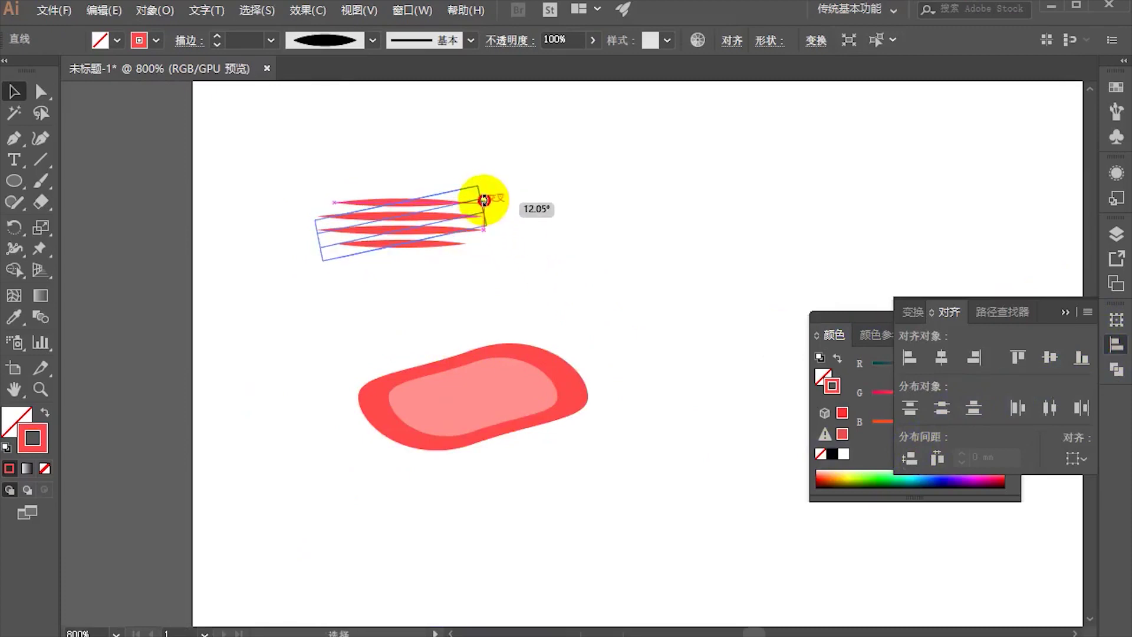
{"action": "left_click", "coordinate": [442, 218]}
{"action": "key", "text": "ctrl+z"}
{"action": "key", "text": "ctrl+z"}
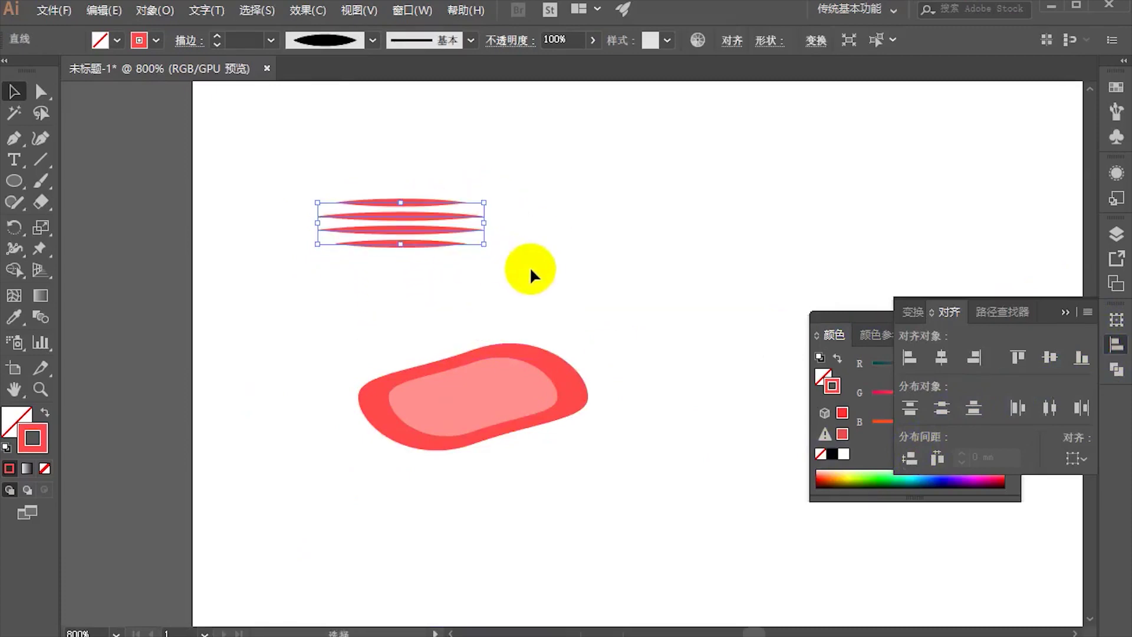
{"action": "left_click_drag", "start_coordinate": [530, 266], "coordinate": [437, 251]}
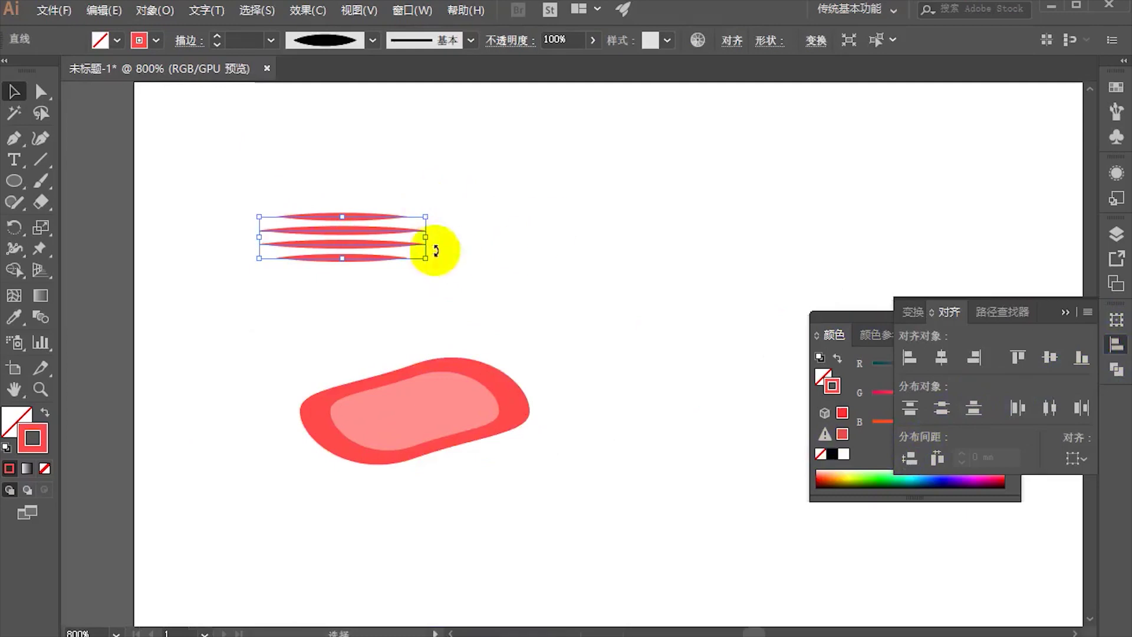
Step: Apply a Flag warp effect to make the four tapered strokes wavy
{"action": "left_click", "coordinate": [301, 11]}
{"action": "mouse_move", "coordinate": [333, 146]}
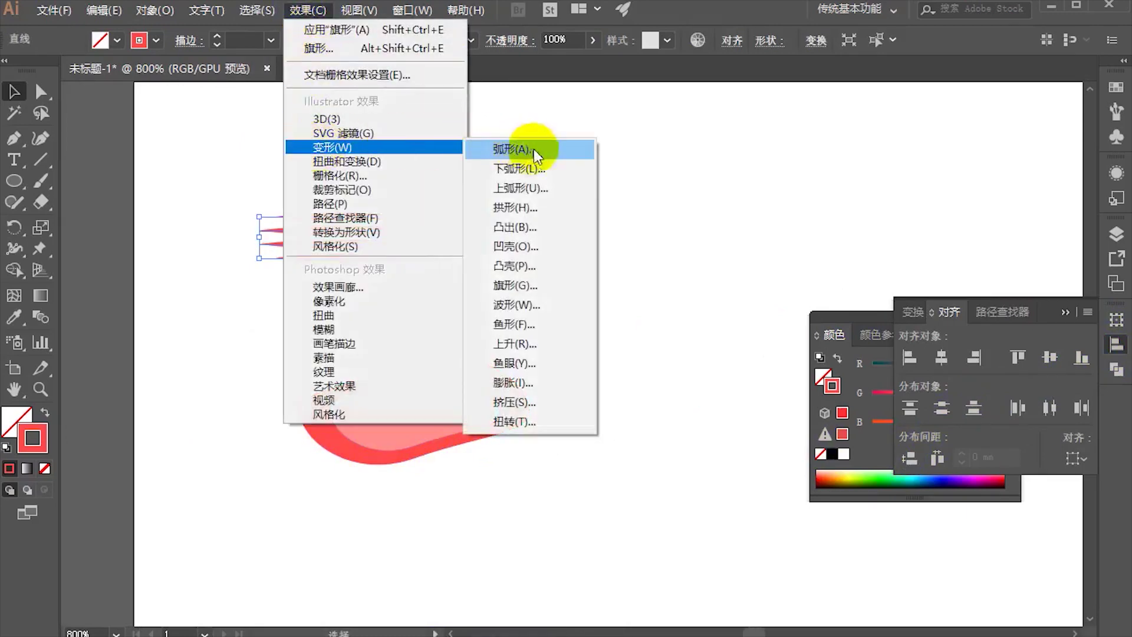
{"action": "left_click", "coordinate": [518, 289]}
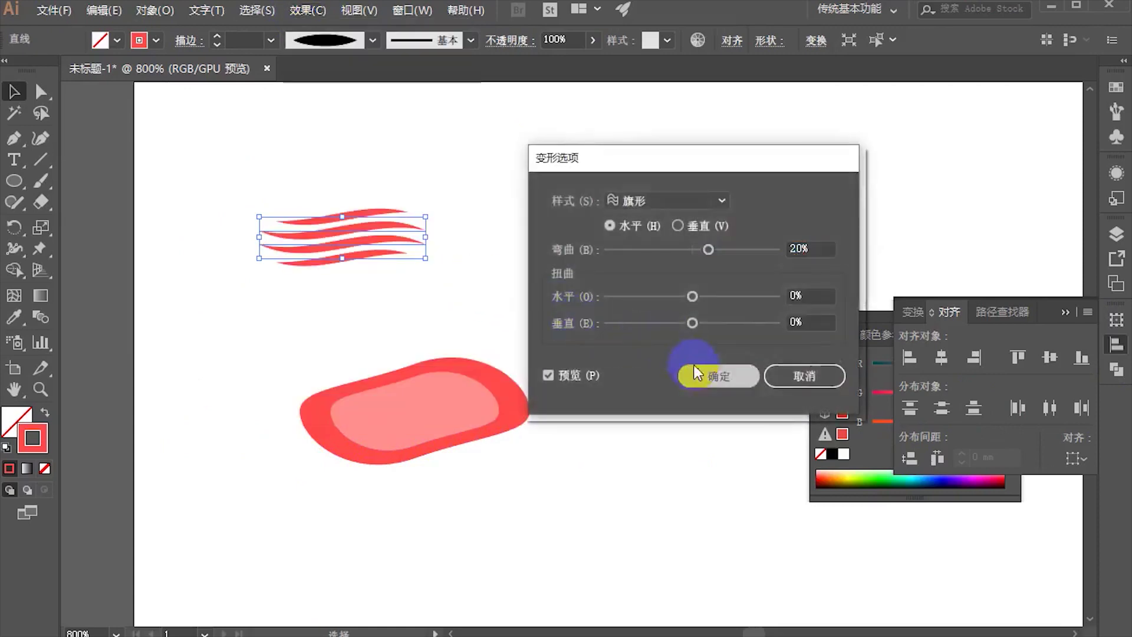
{"action": "left_click", "coordinate": [693, 371]}
{"action": "key", "text": "ctrl+="}
Step: Move and rotate the wavy lines to sit inside the blob's pink centre
{"action": "left_click_drag", "start_coordinate": [362, 148], "coordinate": [475, 395]}
{"action": "mouse_move", "coordinate": [551, 383]}
{"action": "left_mouse_down"}
{"action": "mouse_move", "coordinate": [527, 381]}
{"action": "mouse_move", "coordinate": [498, 415]}
{"action": "mouse_move", "coordinate": [488, 399]}
{"action": "mouse_move", "coordinate": [455, 400]}
{"action": "mouse_move", "coordinate": [473, 412]}
{"action": "left_mouse_up"}
{"action": "left_click", "coordinate": [371, 303]}
{"action": "key", "text": "ctrl+minus"}
{"action": "scroll", "coordinate": [358, 306], "scroll_direction": "up", "scroll_amount": 2}
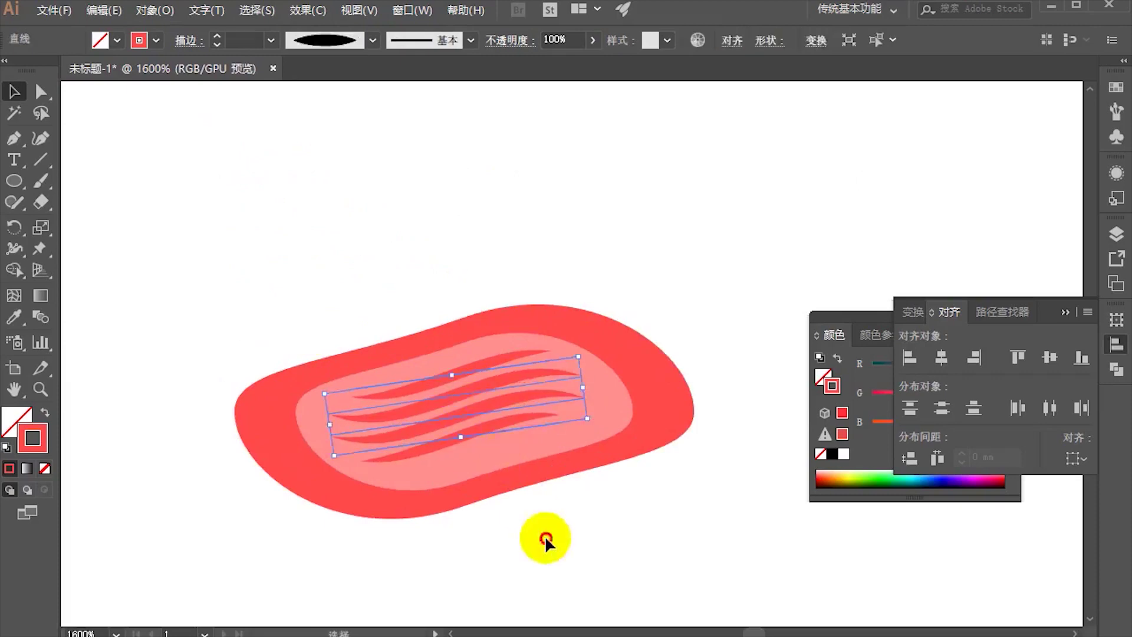
{"action": "scroll", "coordinate": [544, 535], "scroll_direction": "down", "scroll_amount": 1}
{"action": "left_click_drag", "start_coordinate": [570, 436], "coordinate": [551, 419]}
{"action": "scroll", "coordinate": [520, 389], "scroll_direction": "down", "scroll_amount": 3}
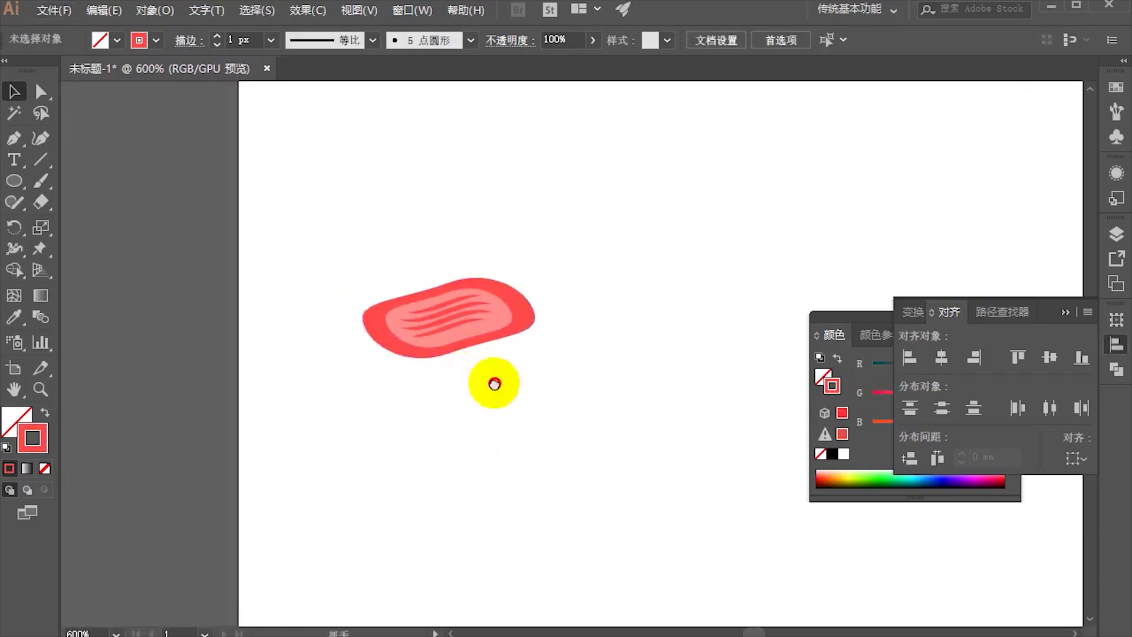
{"action": "scroll", "coordinate": [519, 458], "scroll_direction": "up", "scroll_amount": 2}
Step: Expand the striped blob's appearance into paths and centre its parts horizontally and vertically
{"action": "left_click", "coordinate": [370, 359]}
{"action": "scroll", "coordinate": [377, 342], "scroll_direction": "down", "scroll_amount": 2}
{"action": "scroll", "coordinate": [389, 320], "scroll_direction": "right", "scroll_amount": 3}
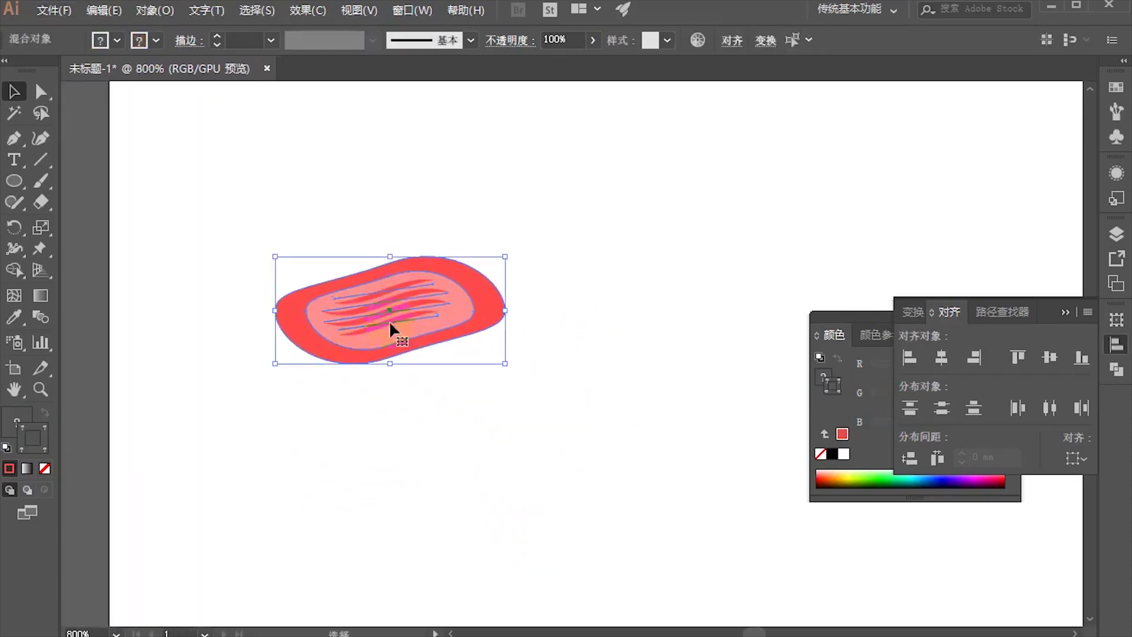
{"action": "left_click", "coordinate": [155, 10]}
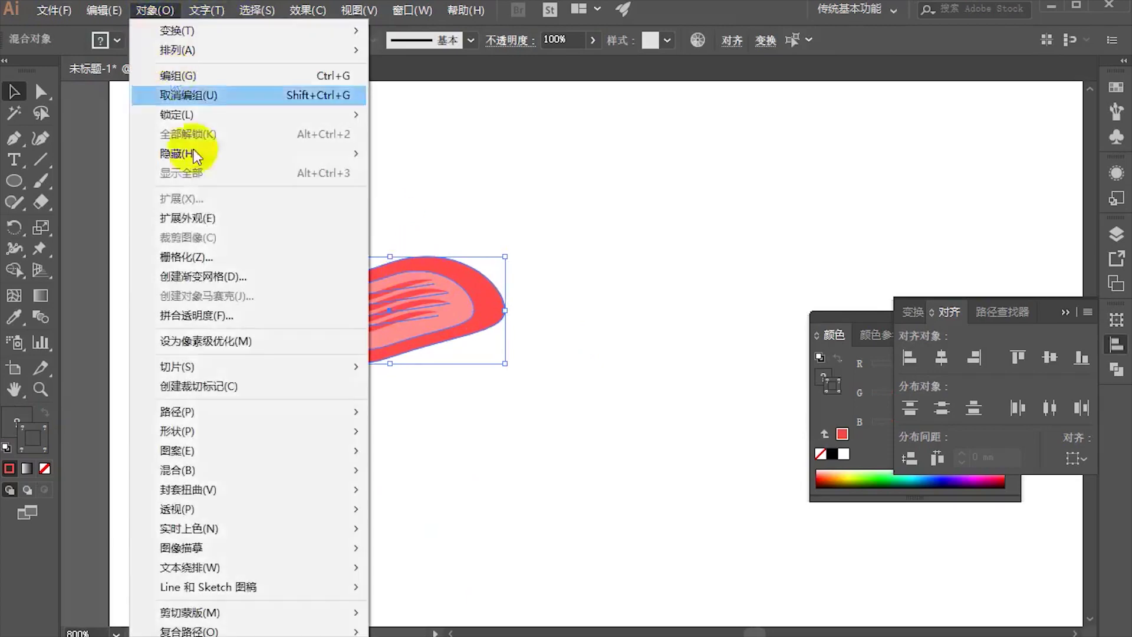
{"action": "left_click", "coordinate": [216, 226]}
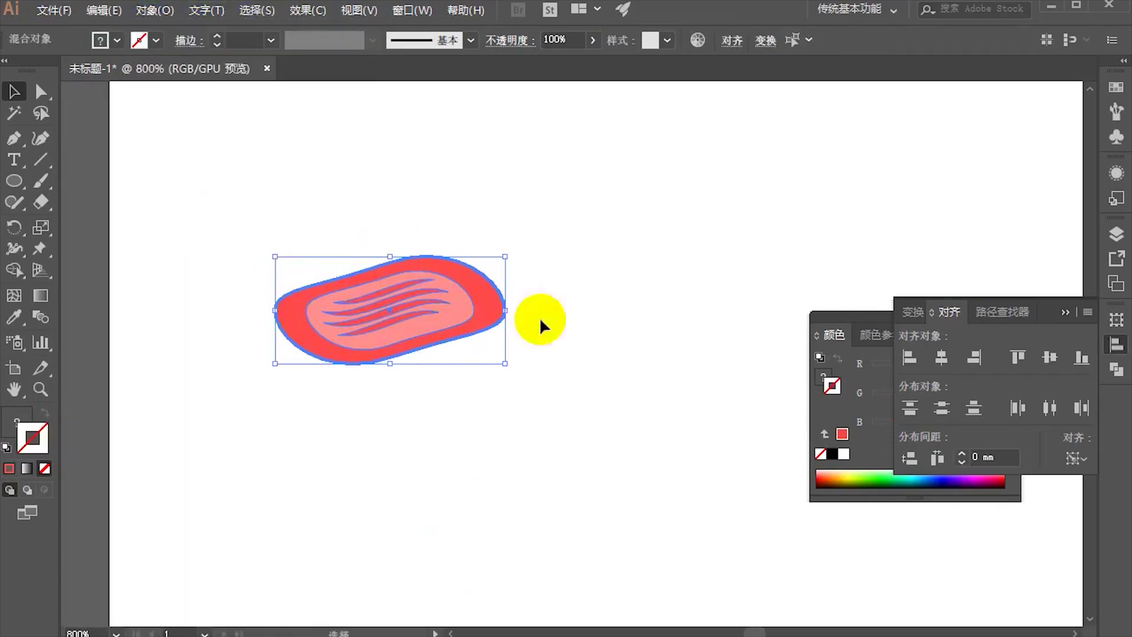
{"action": "left_click", "coordinate": [941, 358]}
{"action": "left_click", "coordinate": [1050, 358]}
{"action": "left_click", "coordinate": [590, 366]}
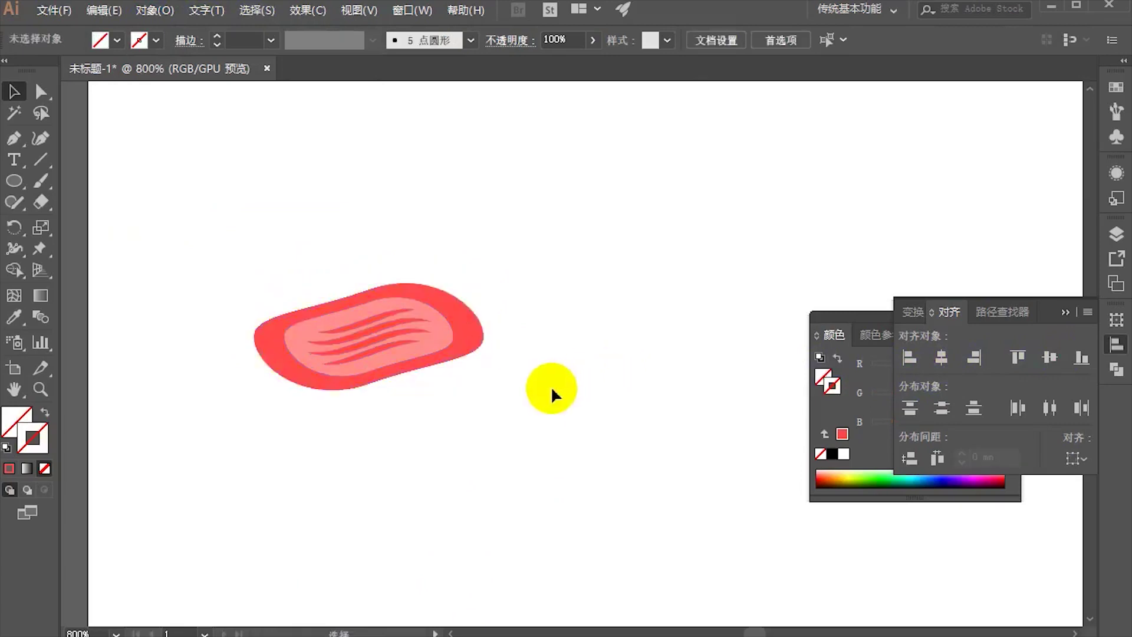
{"action": "scroll", "coordinate": [523, 418], "scroll_direction": "down", "scroll_amount": 3}
{"action": "left_click", "coordinate": [372, 266]}
{"action": "key", "text": "ctrl+z"}
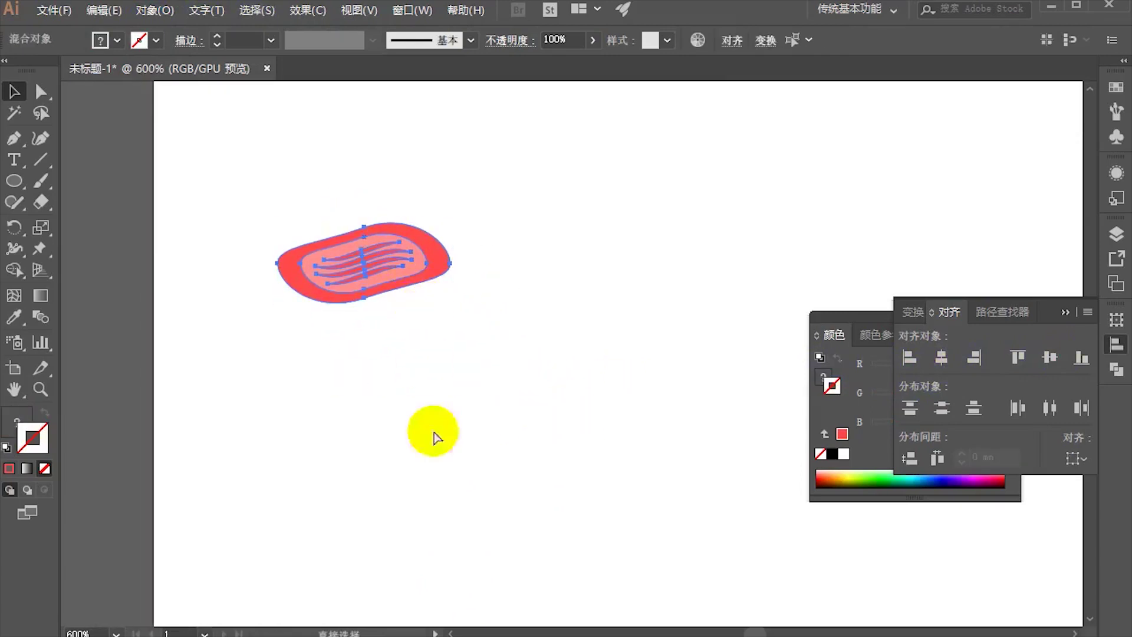
Step: Move the striped blob group and rotate it to a tilted, near-upright angle
{"action": "left_click", "coordinate": [389, 280]}
{"action": "left_click_drag", "start_coordinate": [388, 277], "coordinate": [376, 306]}
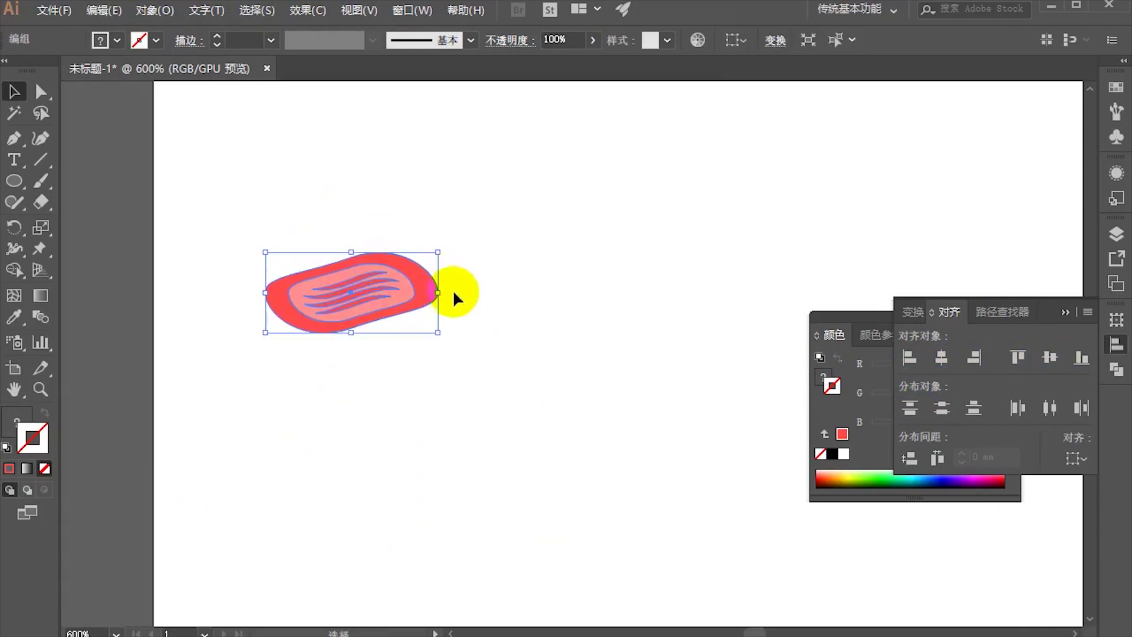
{"action": "left_click_drag", "start_coordinate": [446, 292], "coordinate": [434, 250]}
{"action": "scroll", "coordinate": [434, 250], "scroll_direction": "down", "scroll_amount": 1}
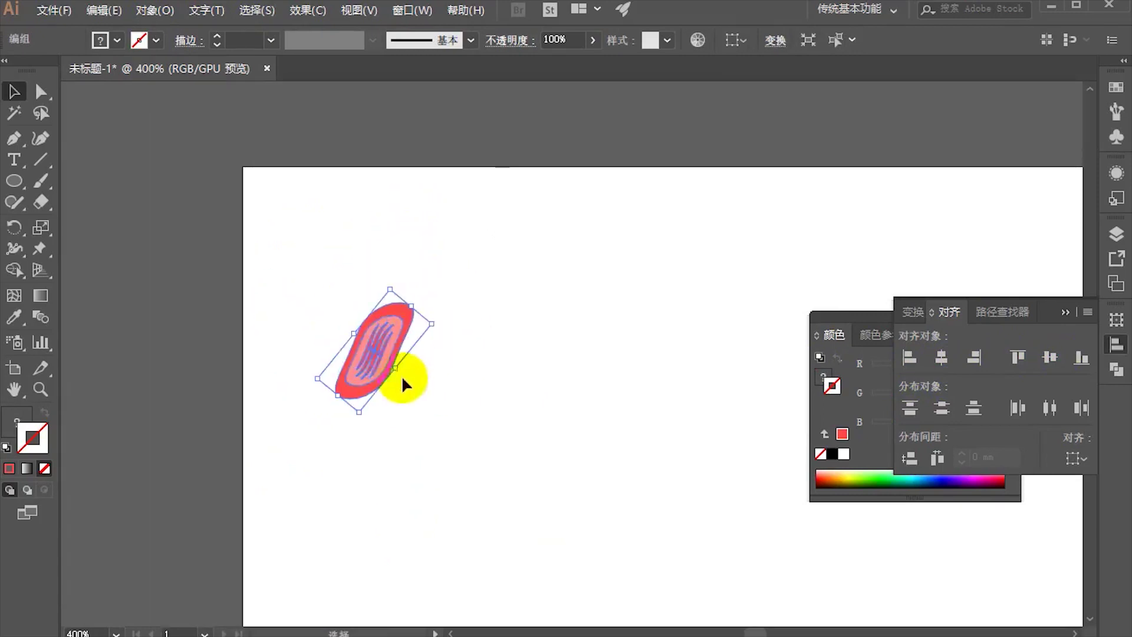
{"action": "left_click_drag", "start_coordinate": [405, 379], "coordinate": [312, 289]}
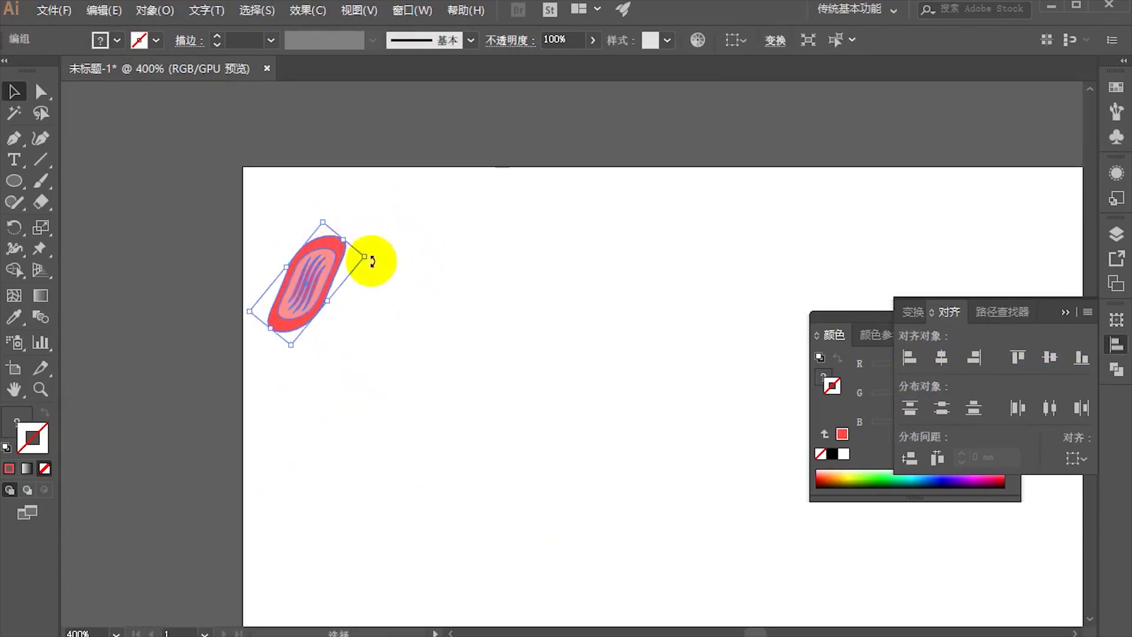
{"action": "left_click_drag", "start_coordinate": [372, 261], "coordinate": [371, 246]}
Step: Place a copy to its right and reflect it into a mirrored twin
{"action": "left_click_drag", "start_coordinate": [309, 268], "coordinate": [439, 287]}
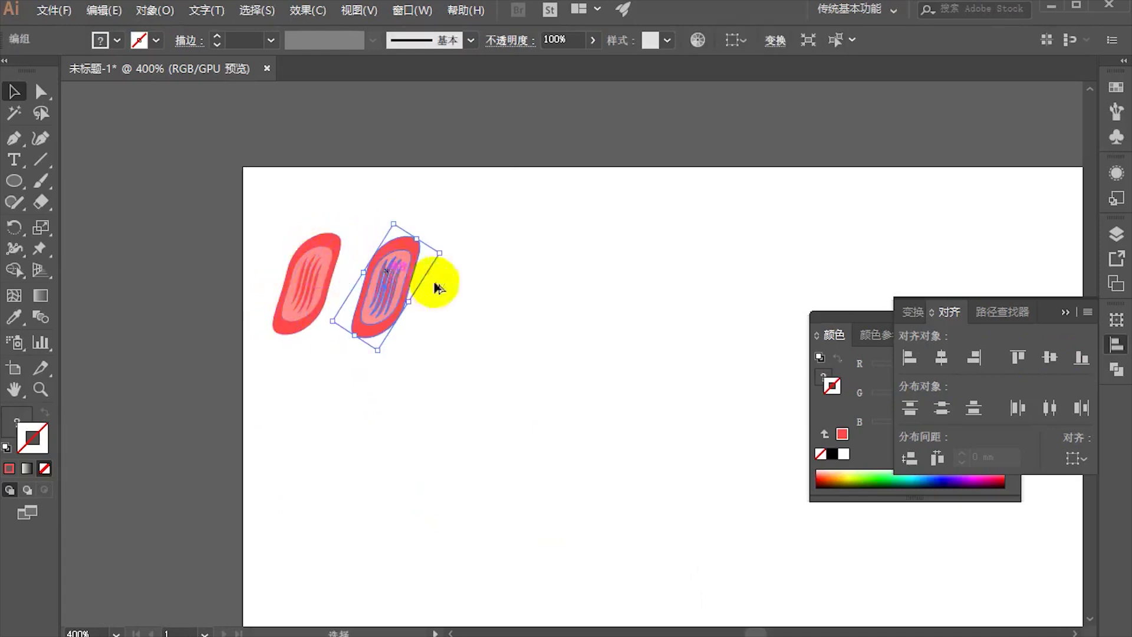
{"action": "right_click", "coordinate": [399, 267]}
{"action": "mouse_move", "coordinate": [476, 439]}
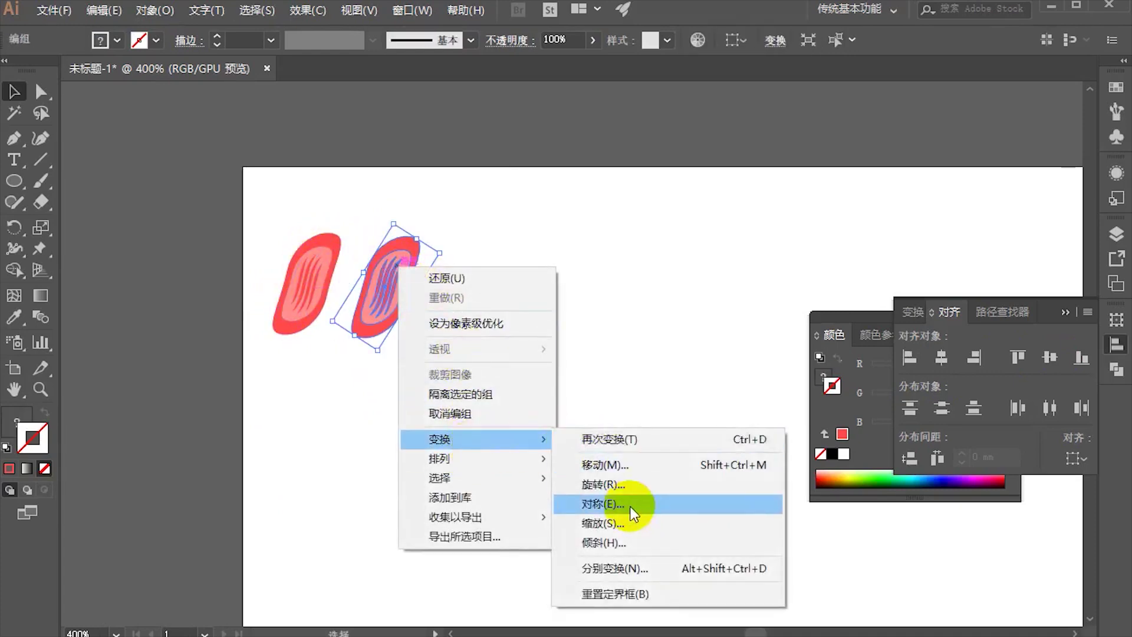
{"action": "left_click", "coordinate": [630, 506]}
{"action": "left_click", "coordinate": [725, 425]}
{"action": "left_click", "coordinate": [480, 285]}
Step: Nudge the twin closer, align both shapes by their tops and group them
{"action": "key", "text": "ctrl+plus"}
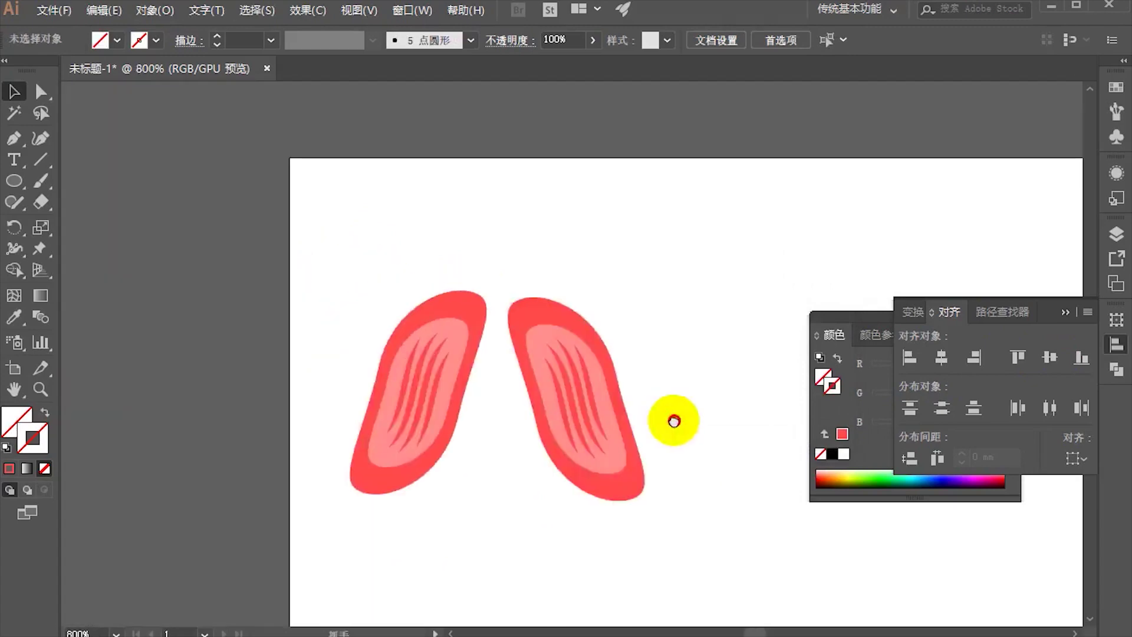
{"action": "key", "text": "ctrl+plus"}
{"action": "left_click_drag", "start_coordinate": [603, 408], "coordinate": [585, 405]}
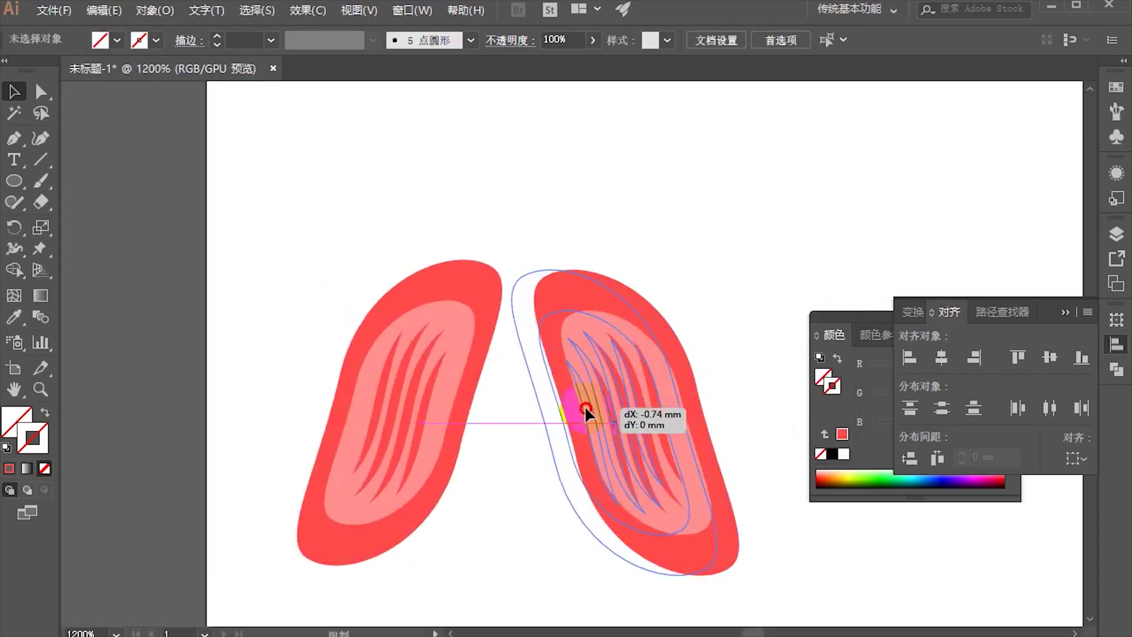
{"action": "left_click_drag", "start_coordinate": [366, 174], "coordinate": [626, 387]}
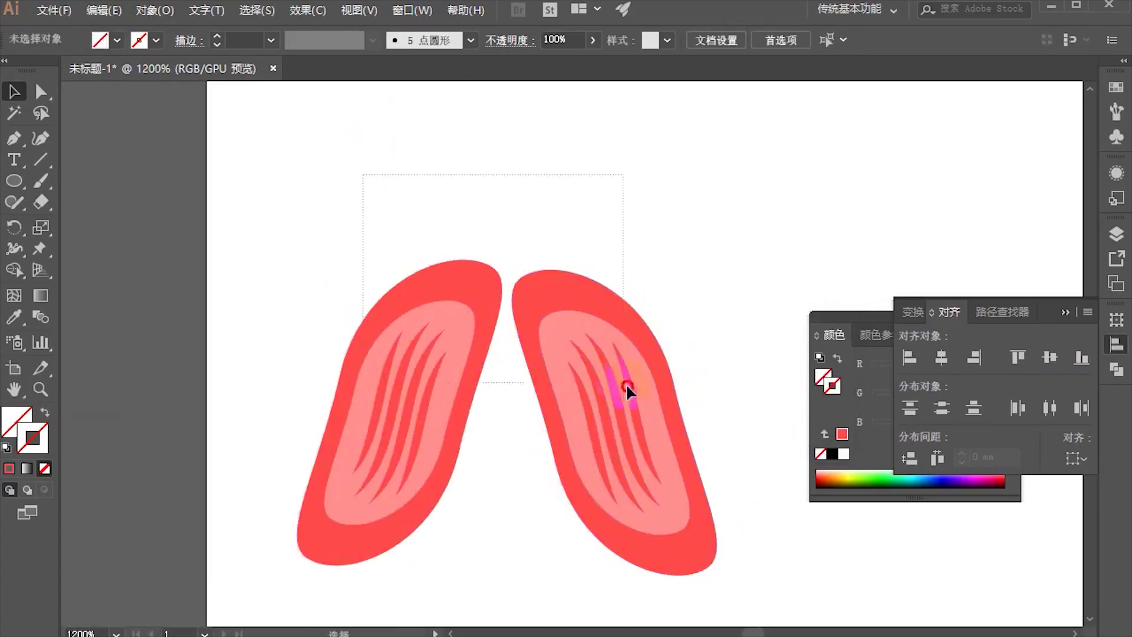
{"action": "left_click", "coordinate": [1018, 354]}
{"action": "key", "text": "ctrl+minus"}
{"action": "left_click", "coordinate": [631, 306]}
Step: Scale the grouped pair down very small in the artboard's top-left corner
{"action": "key", "text": "ctrl+minus"}
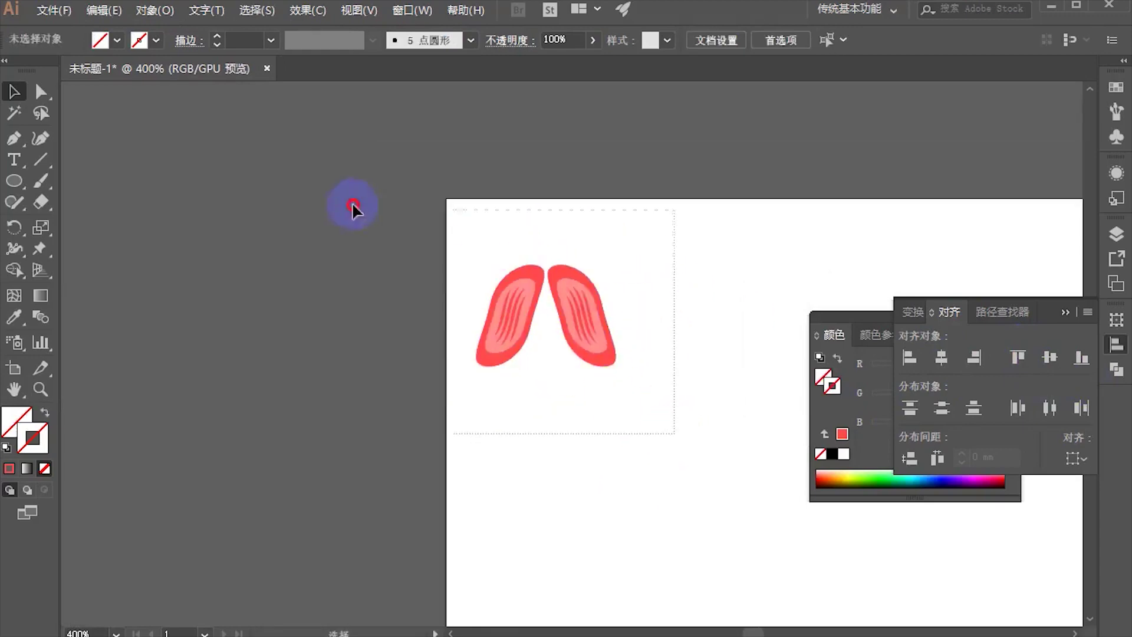
{"action": "left_click", "coordinate": [470, 360]}
{"action": "left_click_drag", "start_coordinate": [475, 364], "coordinate": [347, 284]}
{"action": "scroll", "coordinate": [360, 306], "scroll_direction": "up", "scroll_amount": 2}
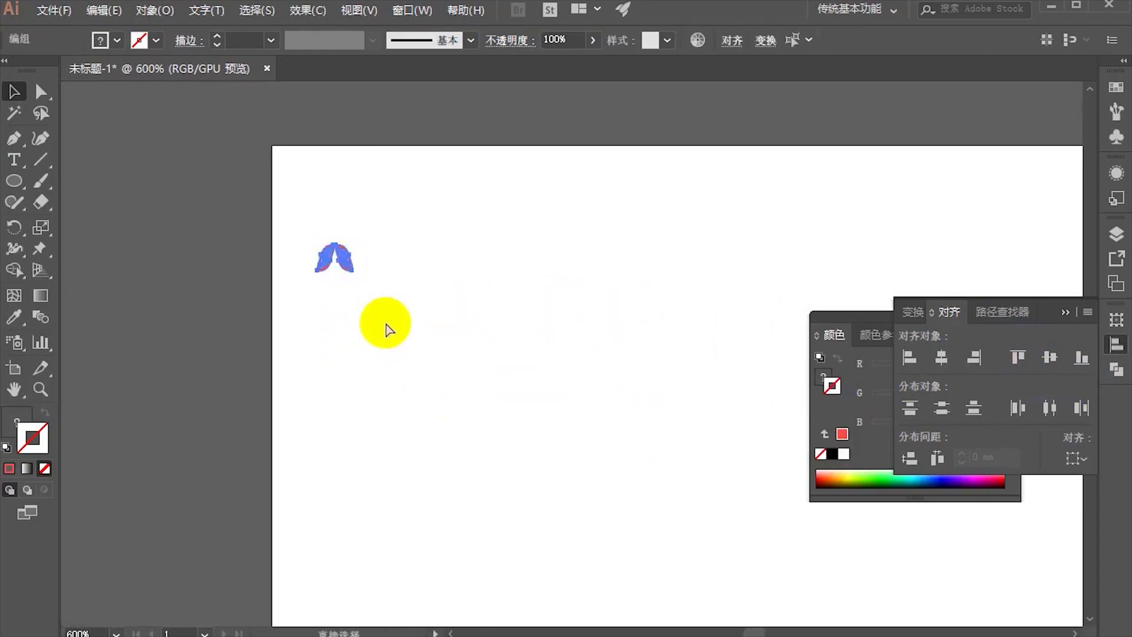
{"action": "left_click", "coordinate": [379, 336]}
{"action": "scroll", "coordinate": [382, 334], "scroll_direction": "down", "scroll_amount": 4}
{"action": "scroll", "coordinate": [342, 137], "scroll_direction": "down", "scroll_amount": 2}
{"action": "scroll", "coordinate": [354, 182], "scroll_direction": "down", "scroll_amount": 1}
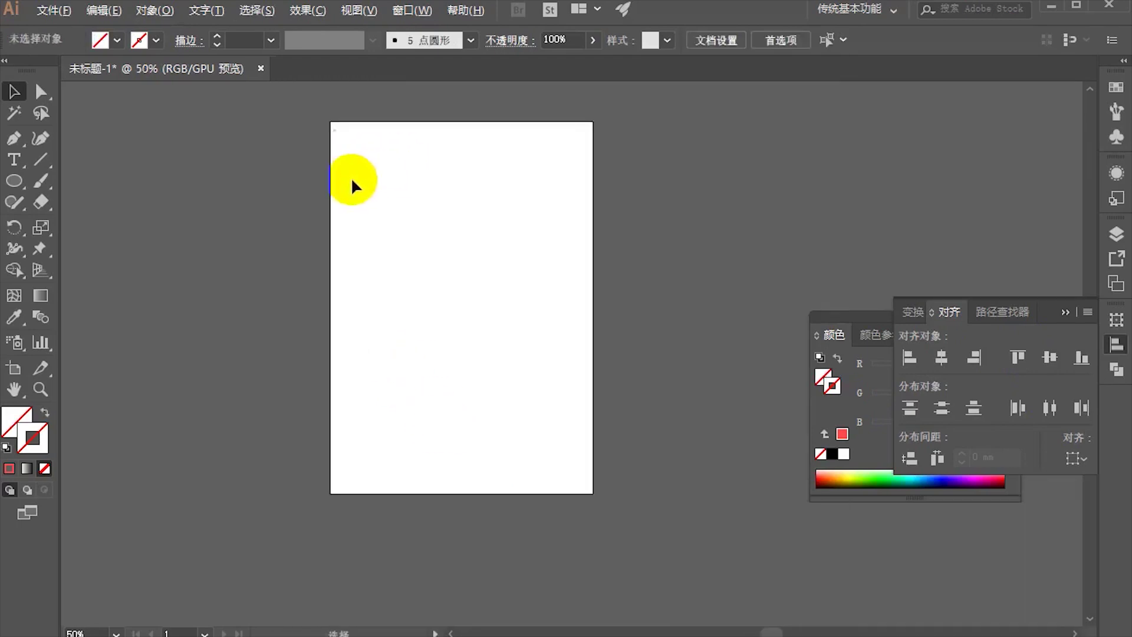
{"action": "scroll", "coordinate": [383, 196], "scroll_direction": "up", "scroll_amount": 1}
{"action": "key", "text": "ctrl+a"}
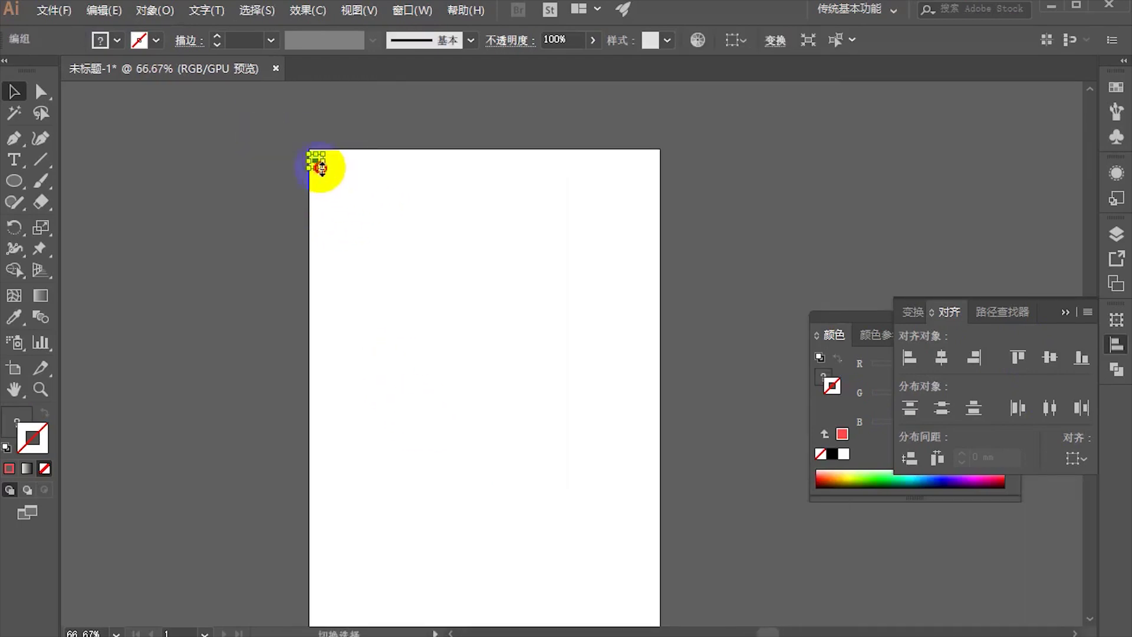
{"action": "left_click_drag", "start_coordinate": [323, 171], "coordinate": [319, 166]}
Step: Move the pink stitch pieces up-left onto the stitch outlines
{"action": "left_click", "coordinate": [354, 224]}
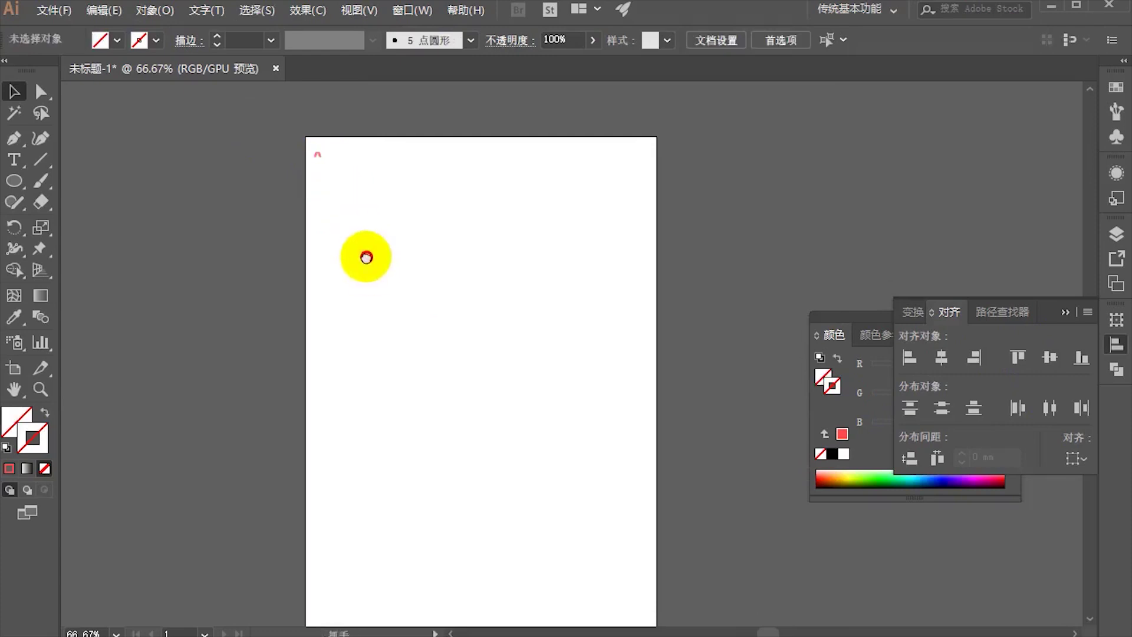
{"action": "key", "text": "ctrl+a"}
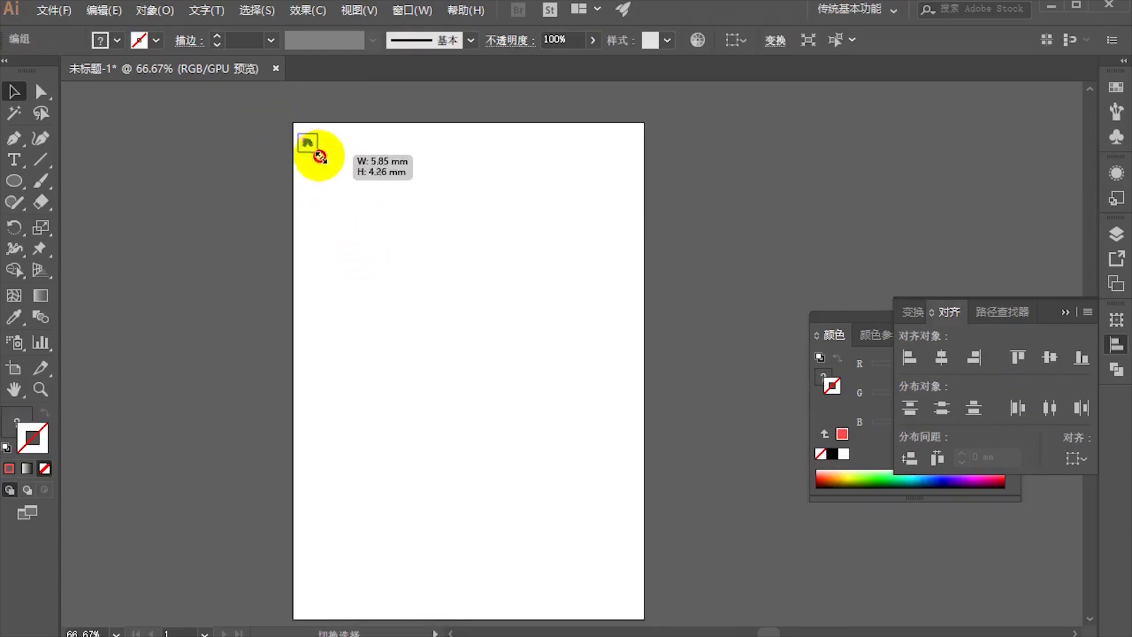
{"action": "left_click", "coordinate": [351, 187]}
{"action": "scroll", "coordinate": [299, 129], "scroll_direction": "up", "scroll_amount": 1}
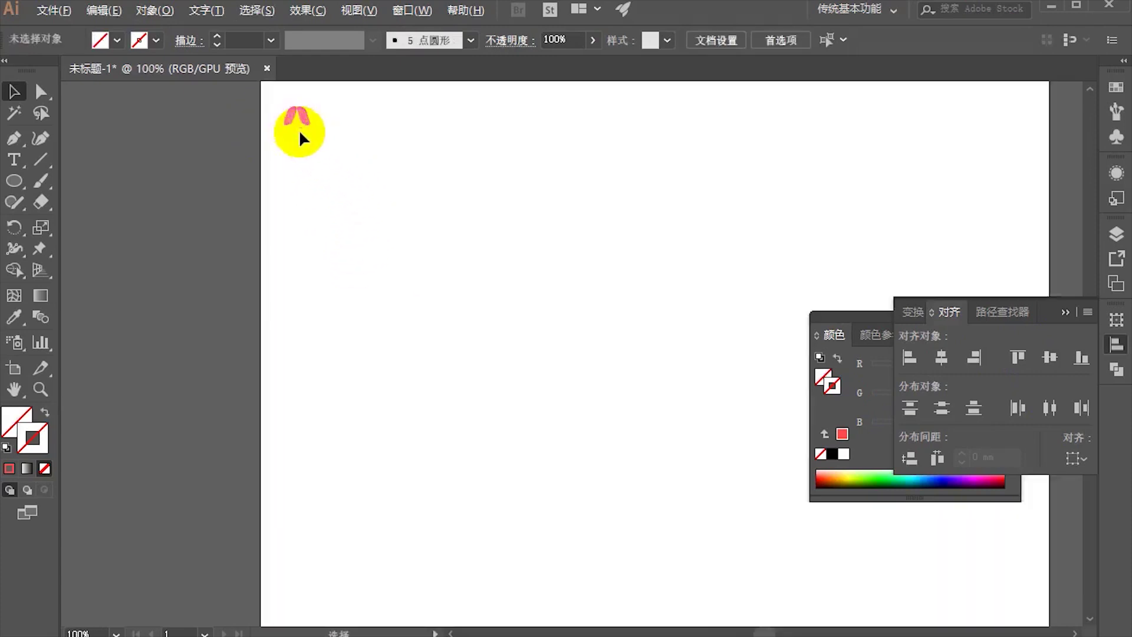
{"action": "scroll", "coordinate": [403, 479], "scroll_direction": "up", "scroll_amount": 2}
{"action": "scroll", "coordinate": [517, 513], "scroll_direction": "up", "scroll_amount": 4}
{"action": "mouse_move", "coordinate": [533, 518]}
{"action": "left_mouse_down"}
{"action": "mouse_move", "coordinate": [423, 331]}
{"action": "mouse_move", "coordinate": [436, 319]}
{"action": "left_mouse_up"}
Step: Slide the lower stitch pieces straight down so they join into one V-stitch
{"action": "scroll", "coordinate": [436, 319], "scroll_direction": "down", "scroll_amount": 7}
{"action": "scroll", "coordinate": [383, 192], "scroll_direction": "up", "scroll_amount": 3}
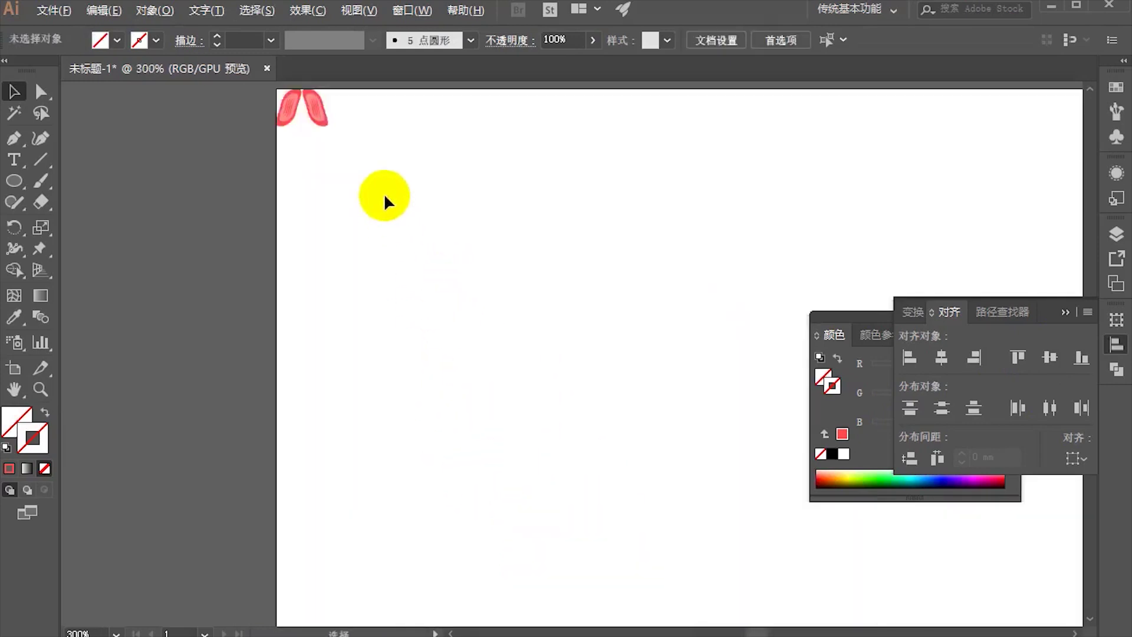
{"action": "scroll", "coordinate": [386, 353], "scroll_direction": "up", "scroll_amount": 2}
{"action": "scroll", "coordinate": [445, 333], "scroll_direction": "up", "scroll_amount": 3}
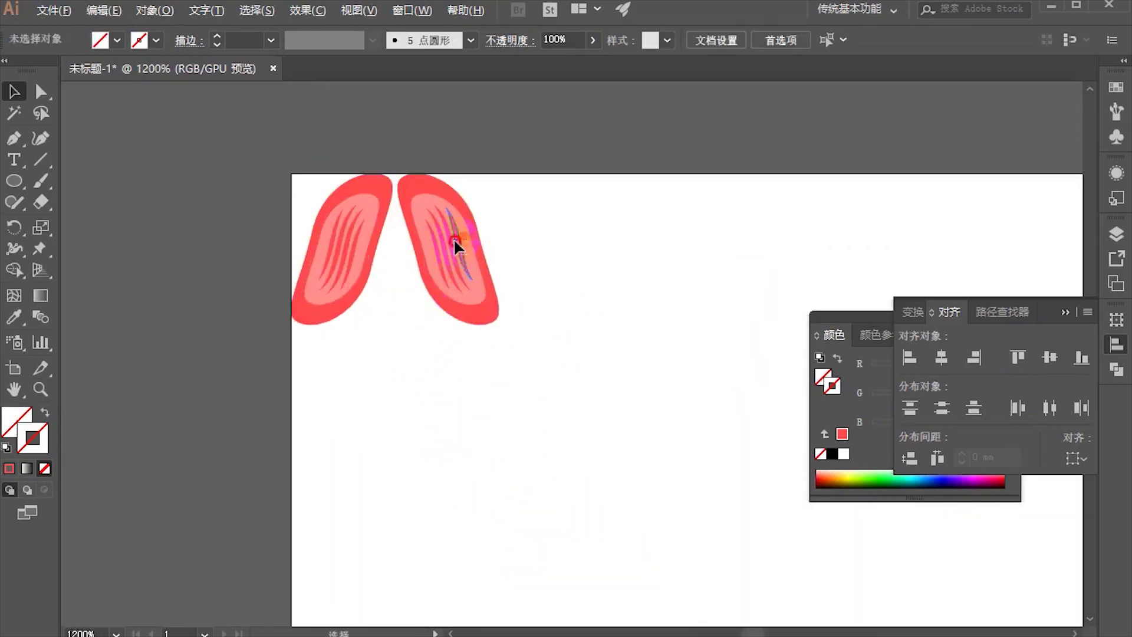
{"action": "mouse_move", "coordinate": [455, 240]}
{"action": "left_mouse_down"}
{"action": "mouse_move", "coordinate": [439, 392]}
{"action": "mouse_move", "coordinate": [404, 324]}
{"action": "left_mouse_up"}
{"action": "scroll", "coordinate": [417, 323], "scroll_direction": "down", "scroll_amount": 8}
{"action": "scroll", "coordinate": [445, 278], "scroll_direction": "down", "scroll_amount": 3}
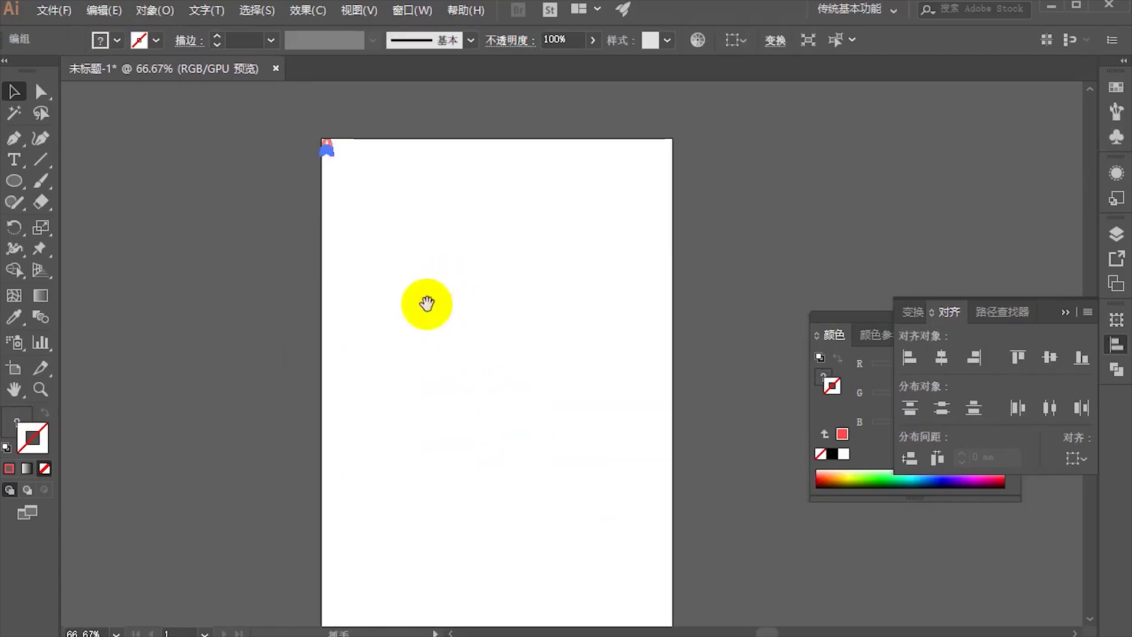
{"action": "scroll", "coordinate": [427, 304], "scroll_direction": "down", "scroll_amount": 1}
Step: Repeat the duplicate twice with Ctrl+D to extend the stitch column downward
{"action": "key", "text": "ctrl+d"}
{"action": "key", "text": "ctrl+d"}
{"action": "key", "text": "ctrl+d"}
{"action": "key", "text": "ctrl+d"}
{"action": "key", "text": "ctrl+d"}
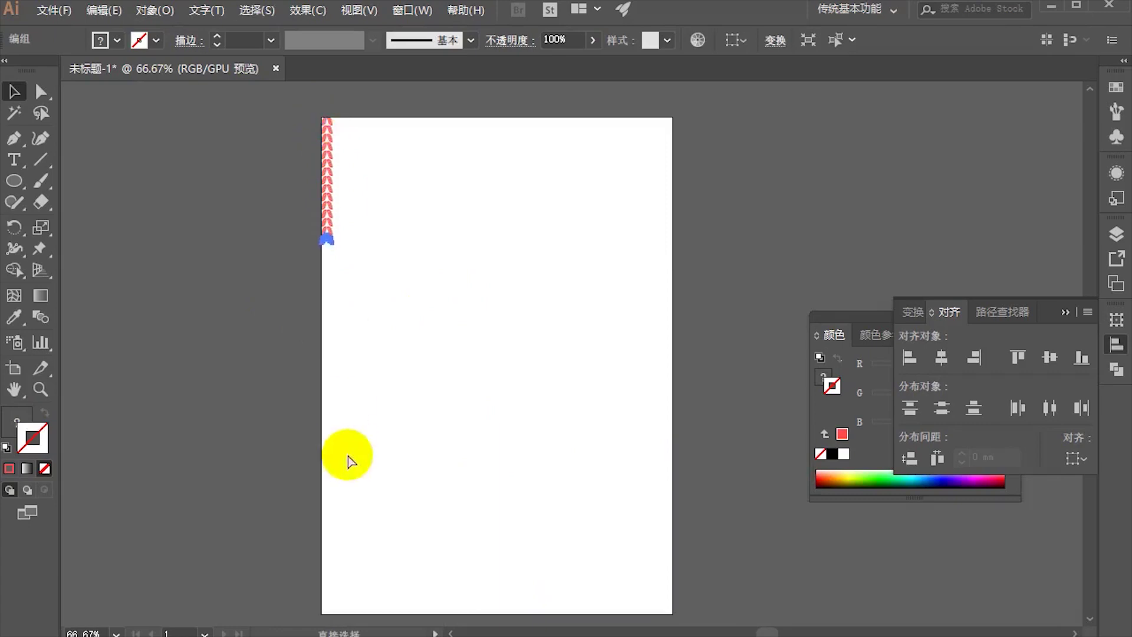
{"action": "key", "text": "ctrl+d"}
{"action": "key", "text": "ctrl+d"}
{"action": "key", "text": "ctrl+d"}
{"action": "key", "text": "ctrl+d"}
{"action": "key", "text": "ctrl+d"}
{"action": "key", "text": "ctrl+d"}
{"action": "key", "text": "ctrl+d"}
{"action": "key", "text": "ctrl+d"}
{"action": "key", "text": "ctrl+d"}
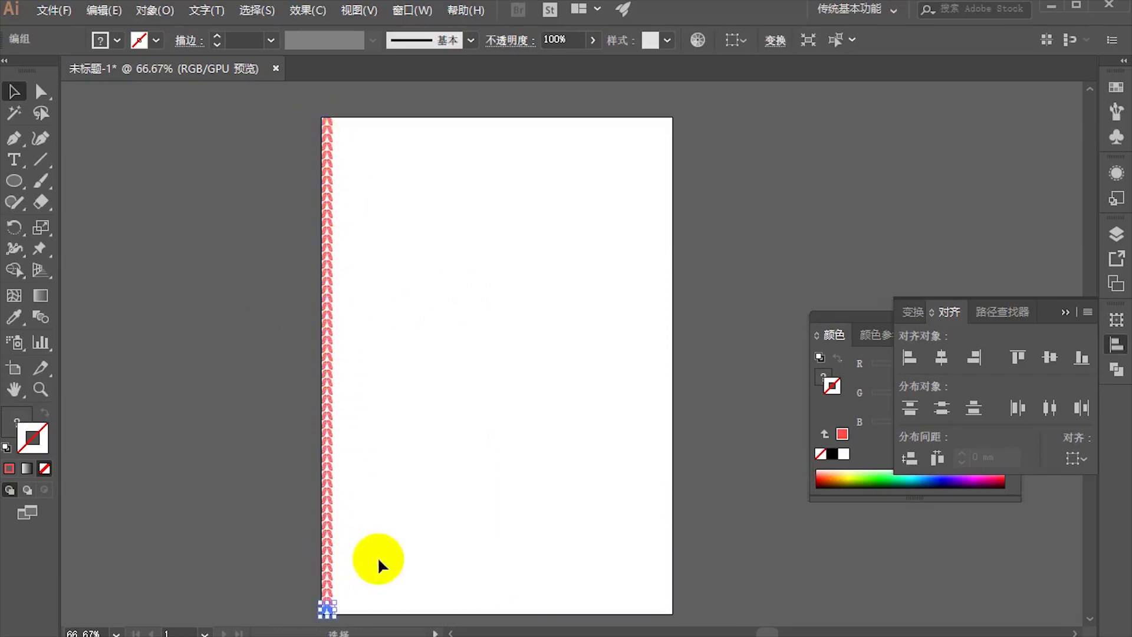
{"action": "key", "text": "ctrl+minus"}
{"action": "left_click", "coordinate": [342, 533]}
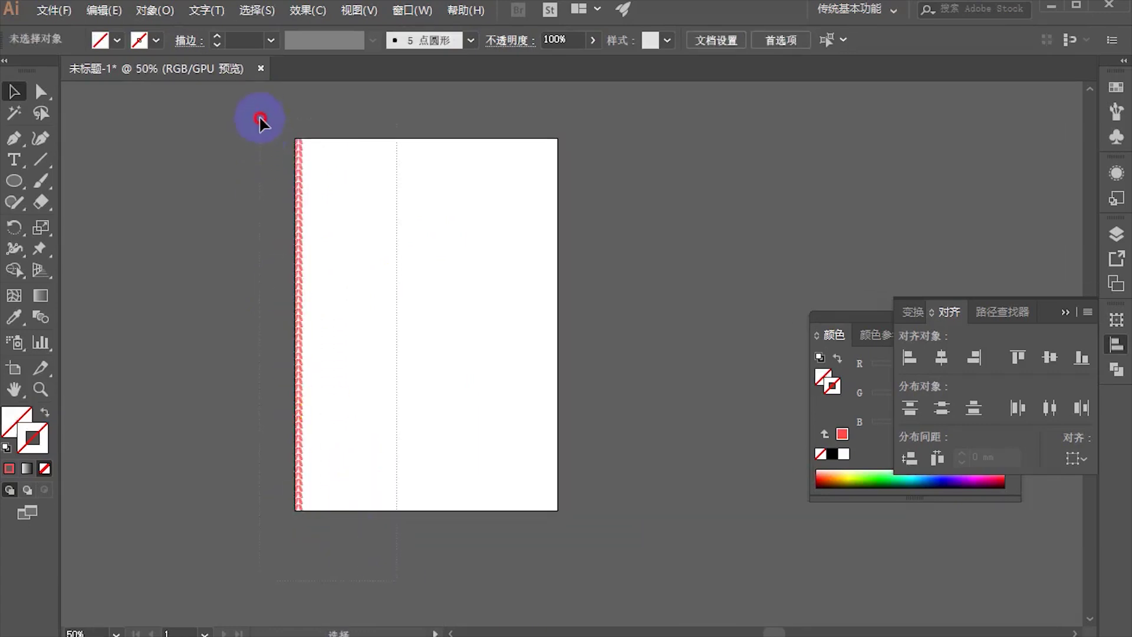
Step: Copy the stitch column to the right as a second column beside the first
{"action": "key", "text": "ctrl+a"}
{"action": "scroll", "coordinate": [261, 118], "scroll_direction": "up", "scroll_amount": 4}
{"action": "scroll", "coordinate": [485, 253], "scroll_direction": "up", "scroll_amount": 4}
{"action": "scroll", "coordinate": [309, 246], "scroll_direction": "up", "scroll_amount": 3}
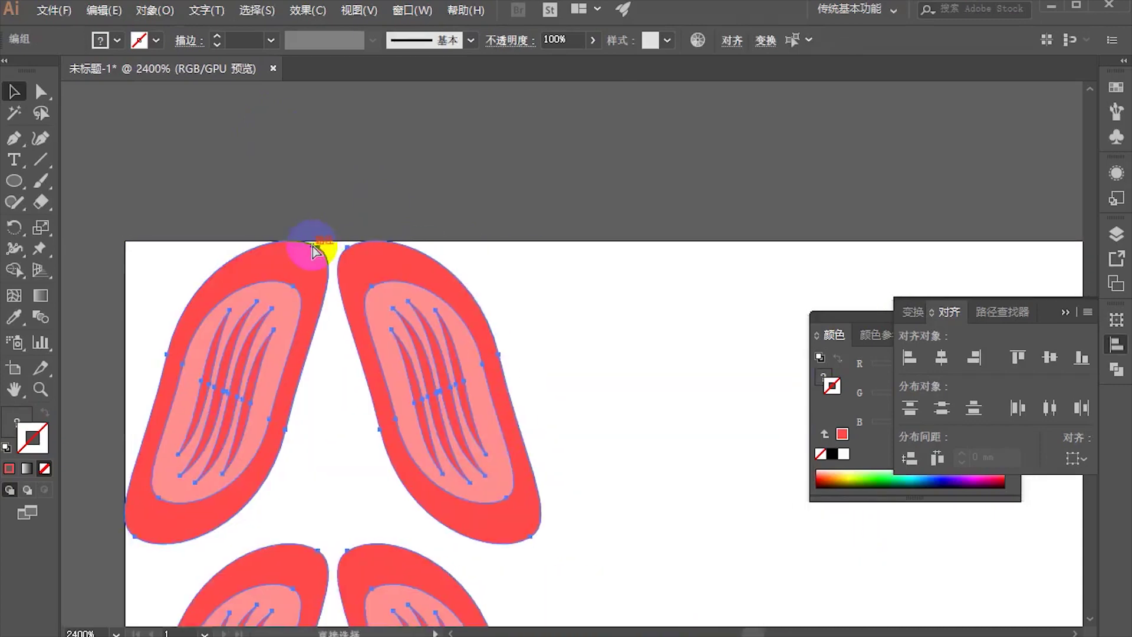
{"action": "left_click", "coordinate": [315, 250]}
{"action": "scroll", "coordinate": [400, 321], "scroll_direction": "down", "scroll_amount": 1}
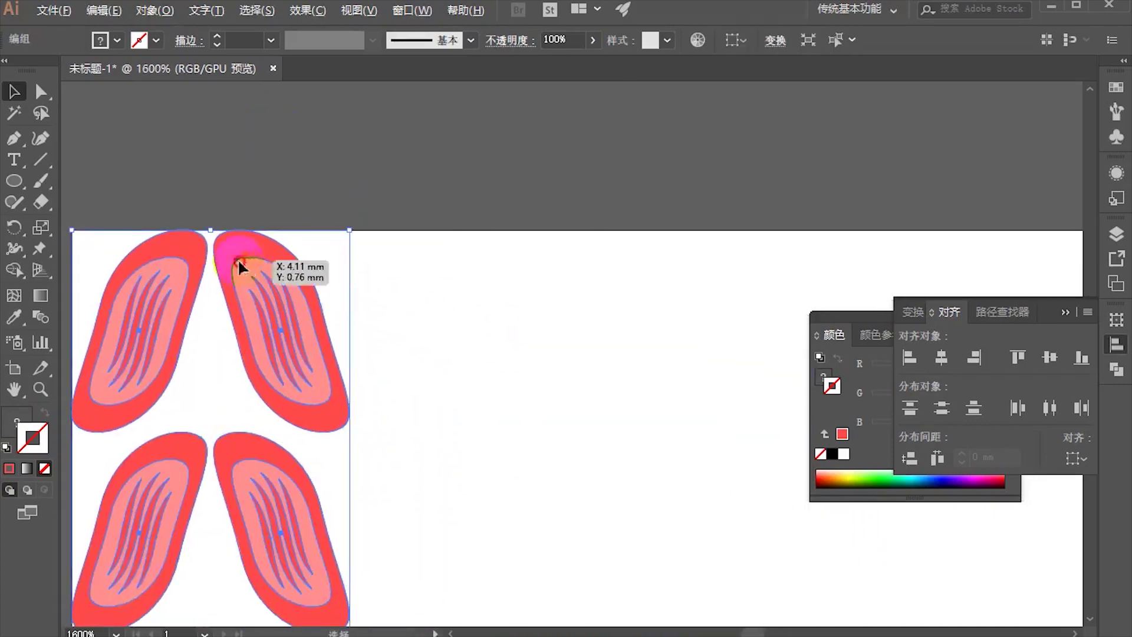
{"action": "left_click_drag", "start_coordinate": [240, 267], "coordinate": [514, 277]}
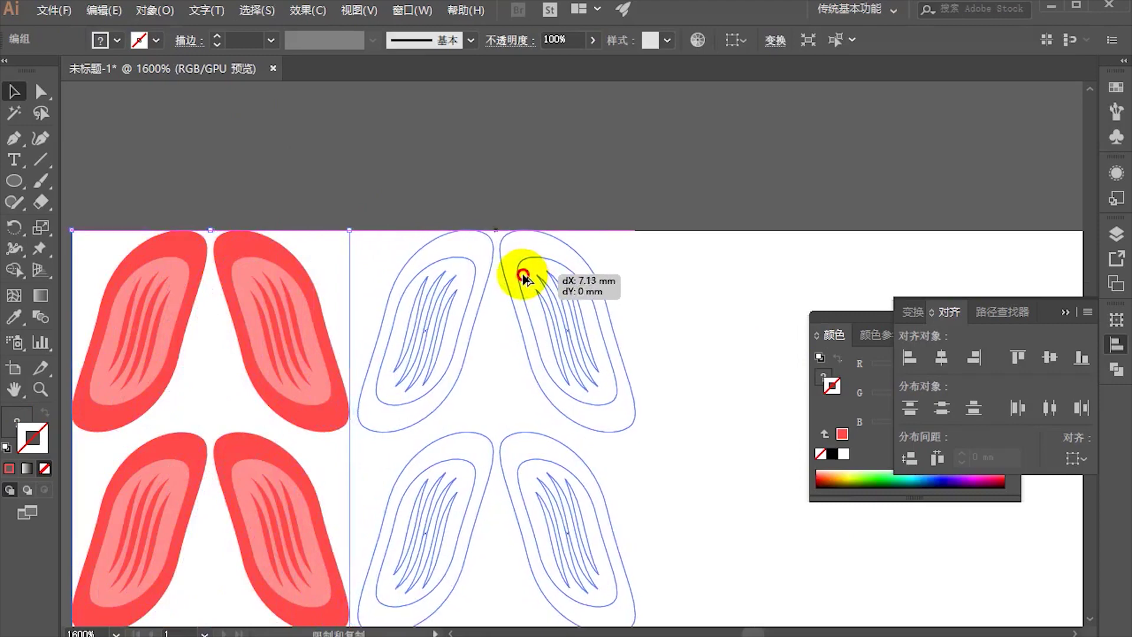
{"action": "left_click_drag", "start_coordinate": [514, 277], "coordinate": [517, 274]}
{"action": "scroll", "coordinate": [483, 277], "scroll_direction": "down", "scroll_amount": 4}
{"action": "scroll", "coordinate": [458, 235], "scroll_direction": "down", "scroll_amount": 4}
Step: Repeat the column copy four more times with Ctrl+D until stitches reach the right edge
{"action": "key", "text": "ctrl+d"}
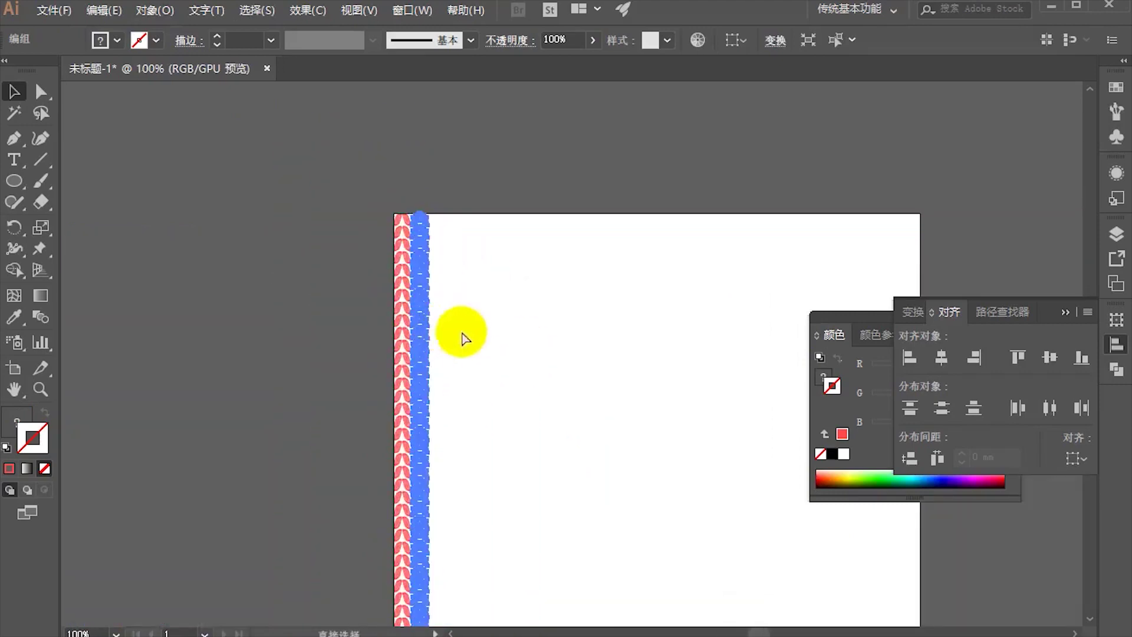
{"action": "key", "text": "ctrl+d"}
{"action": "key", "text": "ctrl+d"}
{"action": "key", "text": "ctrl+d"}
{"action": "key", "text": "ctrl+d"}
{"action": "key", "text": "ctrl+d"}
{"action": "key", "text": "ctrl+d"}
{"action": "key", "text": "ctrl+d"}
{"action": "key", "text": "ctrl+d"}
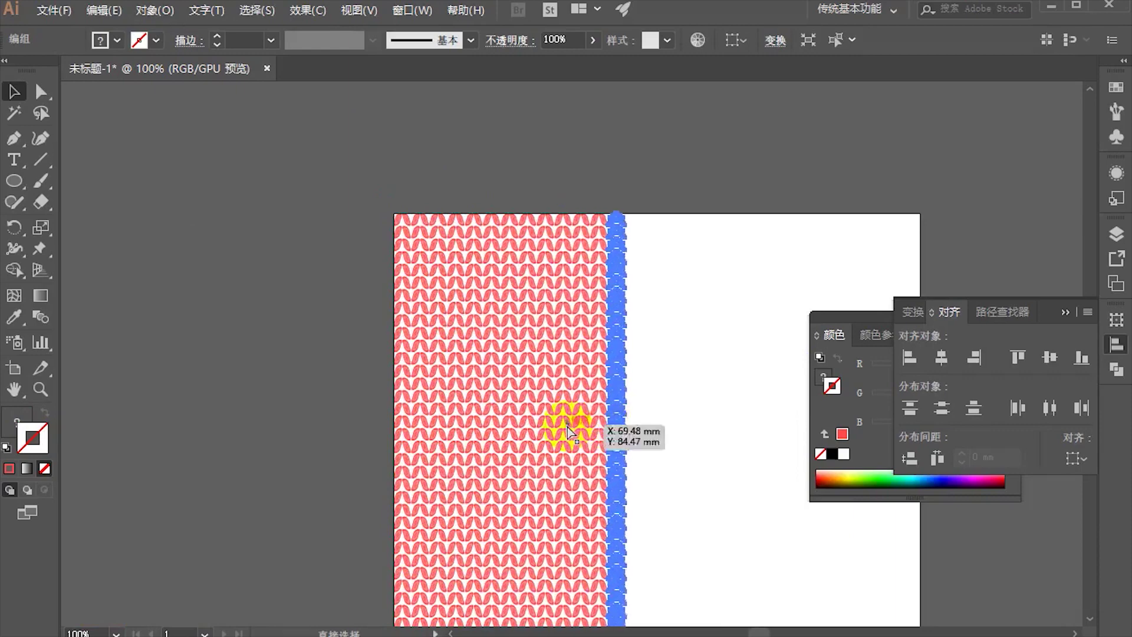
{"action": "key", "text": "ctrl+d"}
{"action": "key", "text": "ctrl+d"}
{"action": "key", "text": "ctrl+d"}
{"action": "key", "text": "ctrl+d"}
{"action": "key", "text": "ctrl+d"}
{"action": "key", "text": "ctrl+d"}
{"action": "key", "text": "ctrl+d"}
{"action": "key", "text": "ctrl+d"}
{"action": "key", "text": "ctrl+d"}
{"action": "key", "text": "ctrl+d"}
{"action": "key", "text": "ctrl+d"}
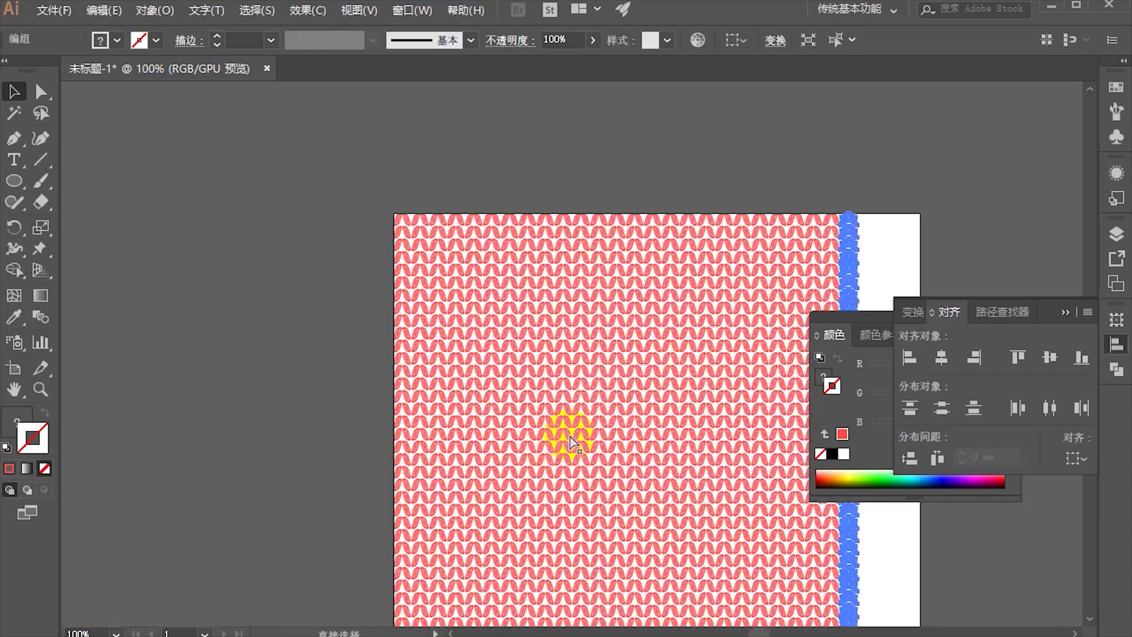
{"action": "key", "text": "ctrl+d"}
{"action": "key", "text": "ctrl+d"}
{"action": "key", "text": "ctrl+d"}
{"action": "key", "text": "ctrl+d"}
{"action": "scroll", "coordinate": [570, 432], "scroll_direction": "down", "scroll_amount": 1}
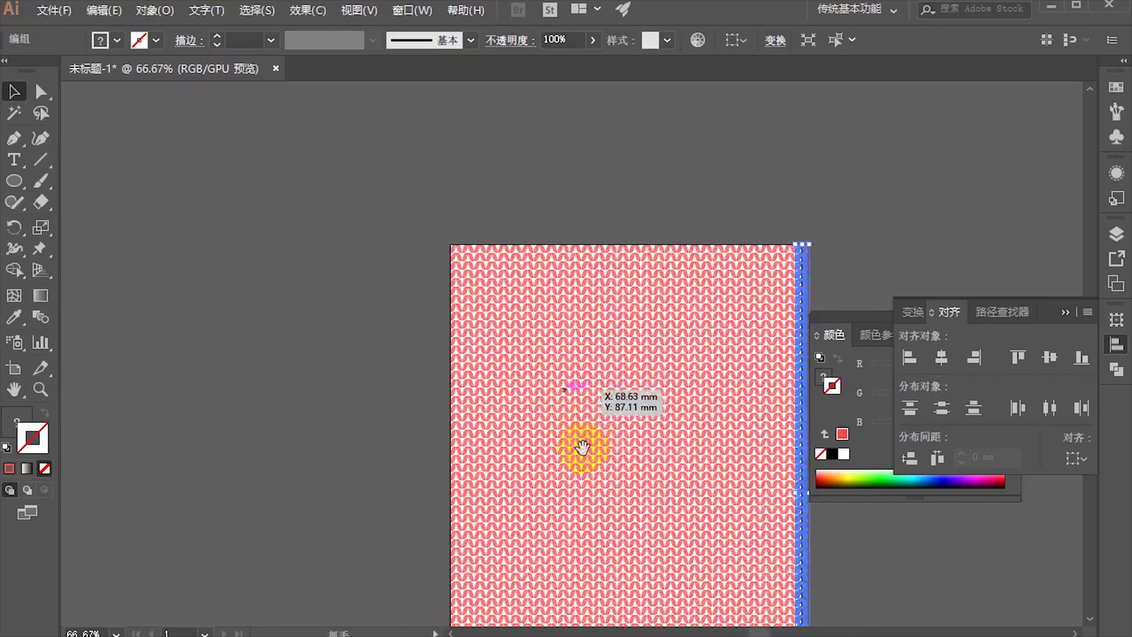
{"action": "left_click_drag", "start_coordinate": [581, 379], "coordinate": [444, 293]}
{"action": "scroll", "coordinate": [445, 293], "scroll_direction": "down", "scroll_amount": 1}
{"action": "left_click", "coordinate": [633, 342]}
{"action": "left_click_drag", "start_coordinate": [633, 342], "coordinate": [666, 524]}
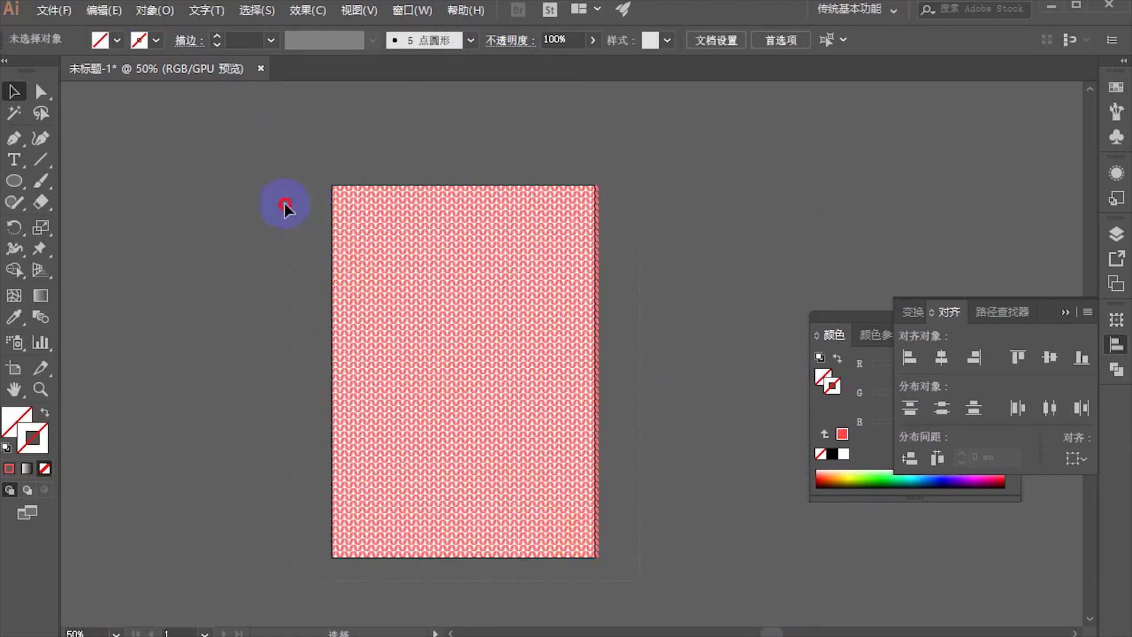
{"action": "key", "text": "ctrl+a"}
{"action": "scroll", "coordinate": [435, 270], "scroll_direction": "down", "scroll_amount": 1}
{"action": "left_click_drag", "start_coordinate": [435, 271], "coordinate": [450, 283]}
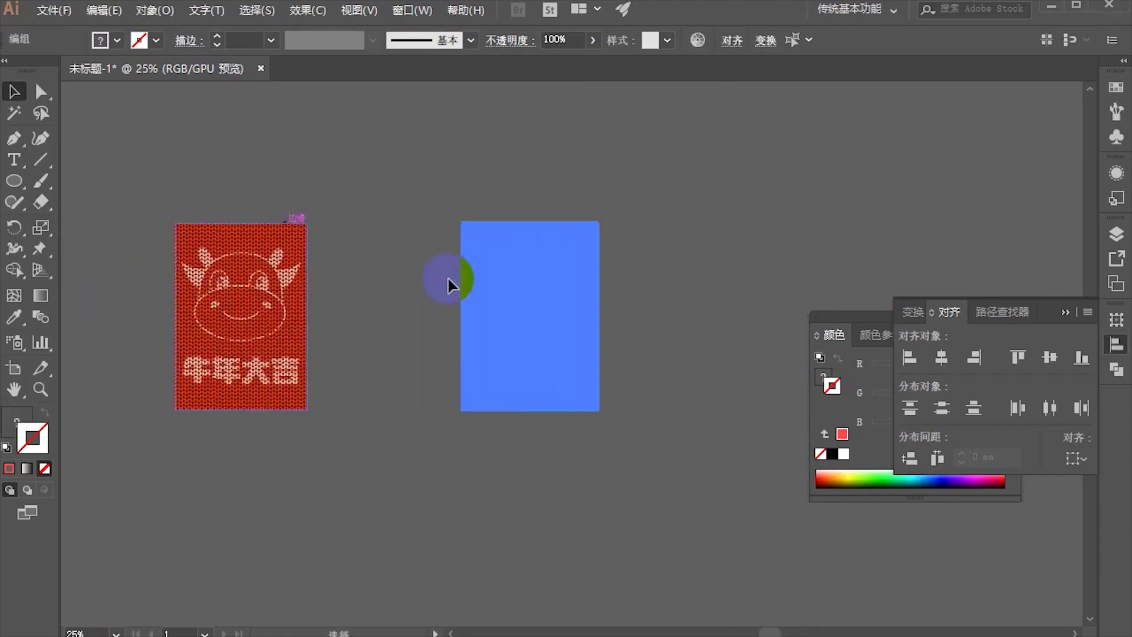
{"action": "scroll", "coordinate": [448, 283], "scroll_direction": "up", "scroll_amount": 1}
{"action": "left_click", "coordinate": [444, 293]}
{"action": "left_click_drag", "start_coordinate": [331, 323], "coordinate": [612, 341]}
{"action": "scroll", "coordinate": [677, 339], "scroll_direction": "up", "scroll_amount": 6}
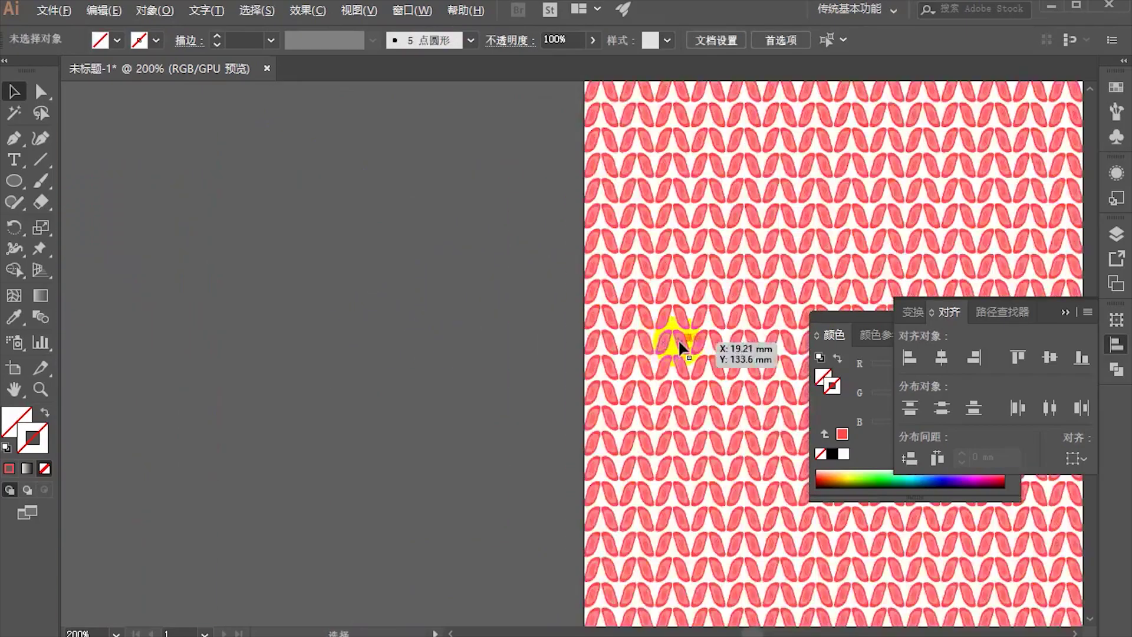
{"action": "scroll", "coordinate": [586, 336], "scroll_direction": "up", "scroll_amount": 2}
{"action": "scroll", "coordinate": [519, 320], "scroll_direction": "down", "scroll_amount": 9}
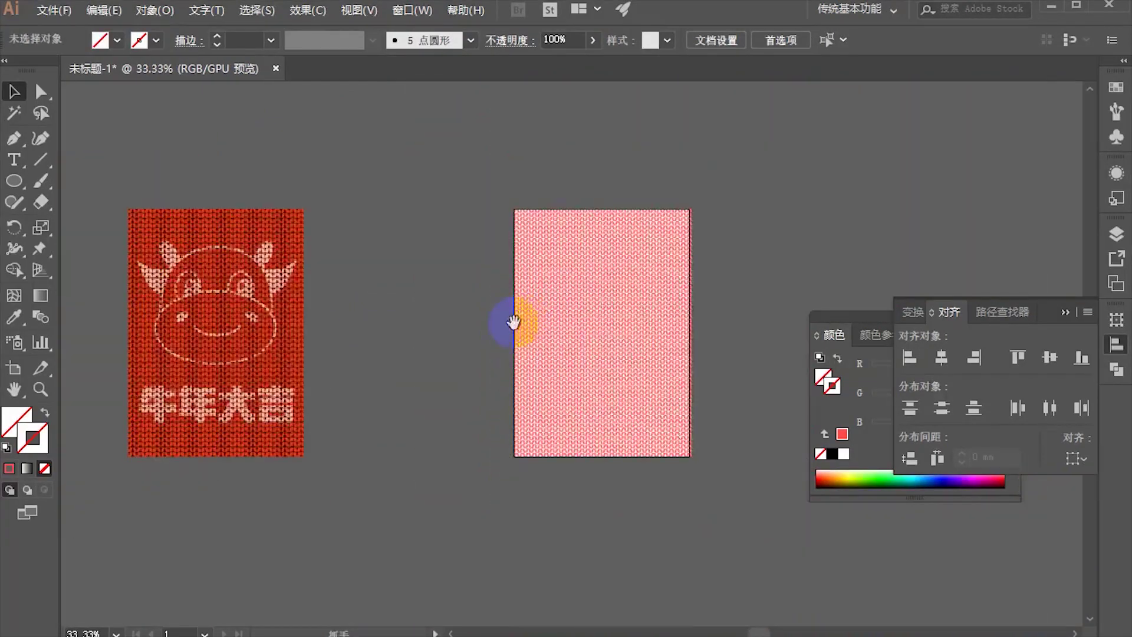
{"action": "key", "text": "ctrl+a"}
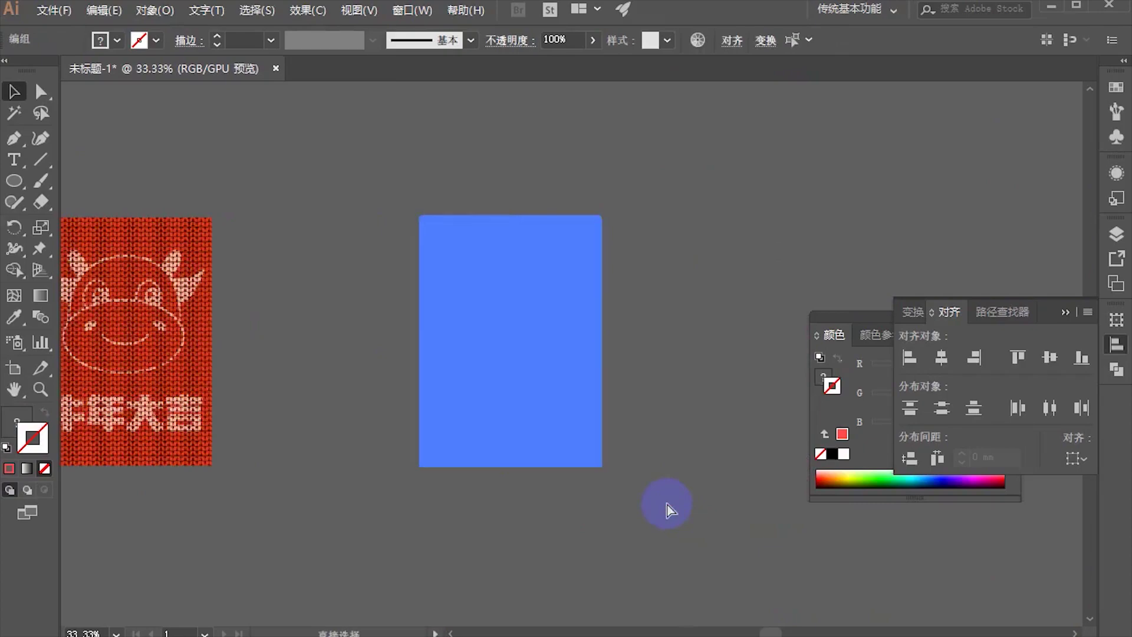
{"action": "left_click", "coordinate": [624, 322]}
{"action": "scroll", "coordinate": [623, 322], "scroll_direction": "up", "scroll_amount": 1}
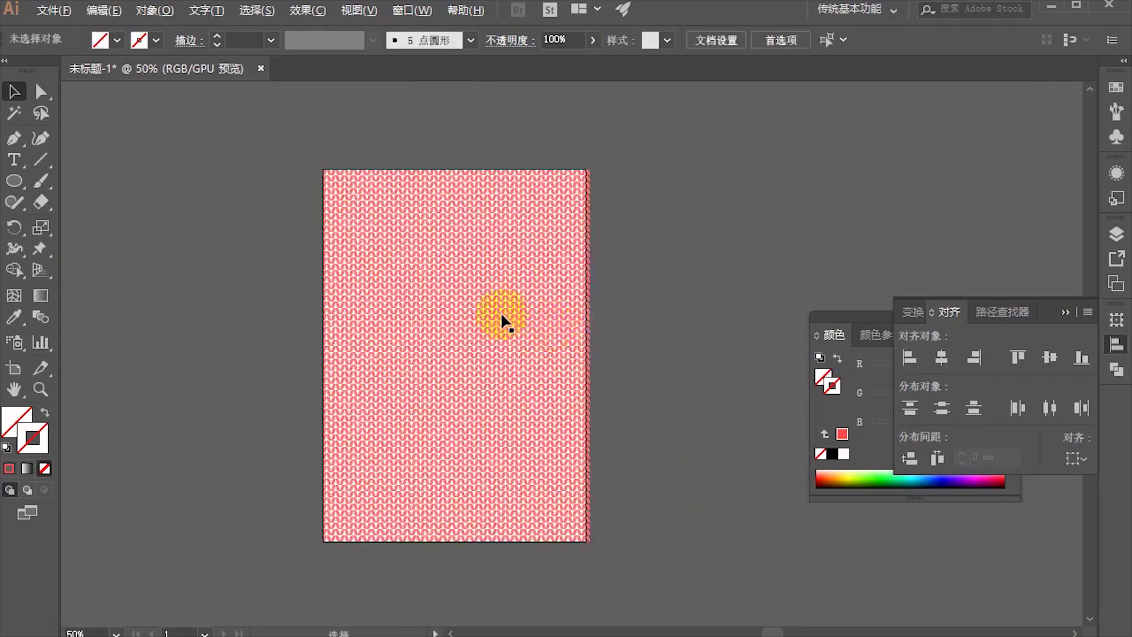
{"action": "scroll", "coordinate": [499, 313], "scroll_direction": "down", "scroll_amount": 1}
{"action": "left_click_drag", "start_coordinate": [304, 348], "coordinate": [380, 379]}
{"action": "scroll", "coordinate": [596, 397], "scroll_direction": "up", "scroll_amount": 5}
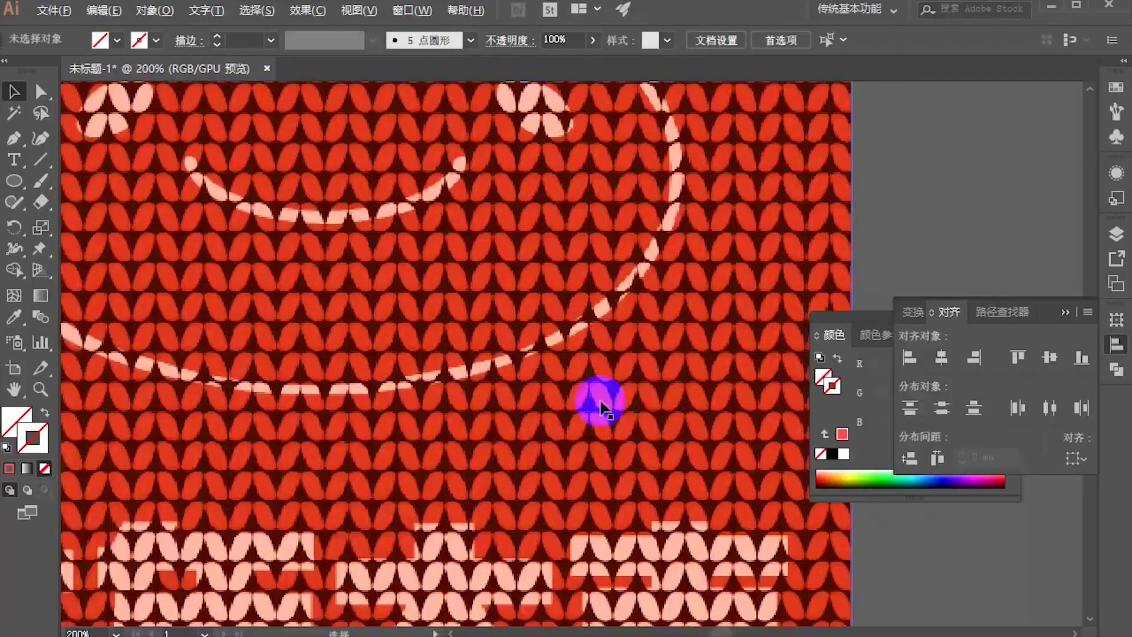
{"action": "scroll", "coordinate": [510, 336], "scroll_direction": "up", "scroll_amount": 3}
{"action": "scroll", "coordinate": [510, 339], "scroll_direction": "down", "scroll_amount": 1}
{"action": "scroll", "coordinate": [463, 352], "scroll_direction": "down", "scroll_amount": 4}
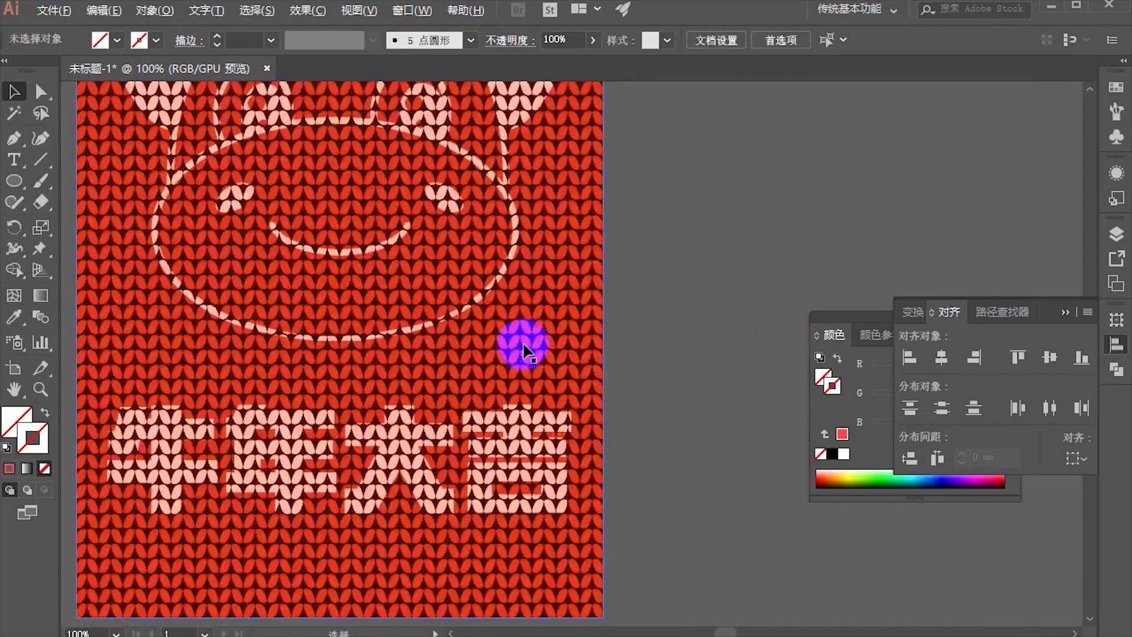
{"action": "scroll", "coordinate": [524, 344], "scroll_direction": "down", "scroll_amount": 3}
{"action": "left_click_drag", "start_coordinate": [576, 341], "coordinate": [159, 312]}
{"action": "scroll", "coordinate": [131, 377], "scroll_direction": "up", "scroll_amount": 4}
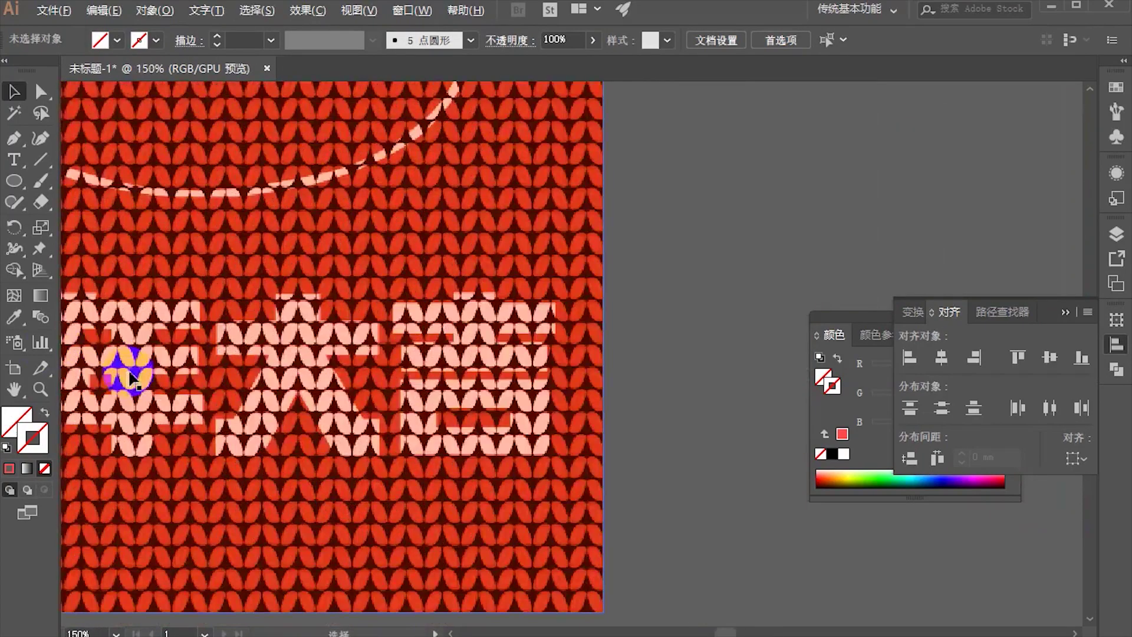
{"action": "scroll", "coordinate": [171, 374], "scroll_direction": "down", "scroll_amount": 4}
{"action": "left_click_drag", "start_coordinate": [643, 371], "coordinate": [354, 349]}
{"action": "scroll", "coordinate": [354, 349], "scroll_direction": "up", "scroll_amount": 1}
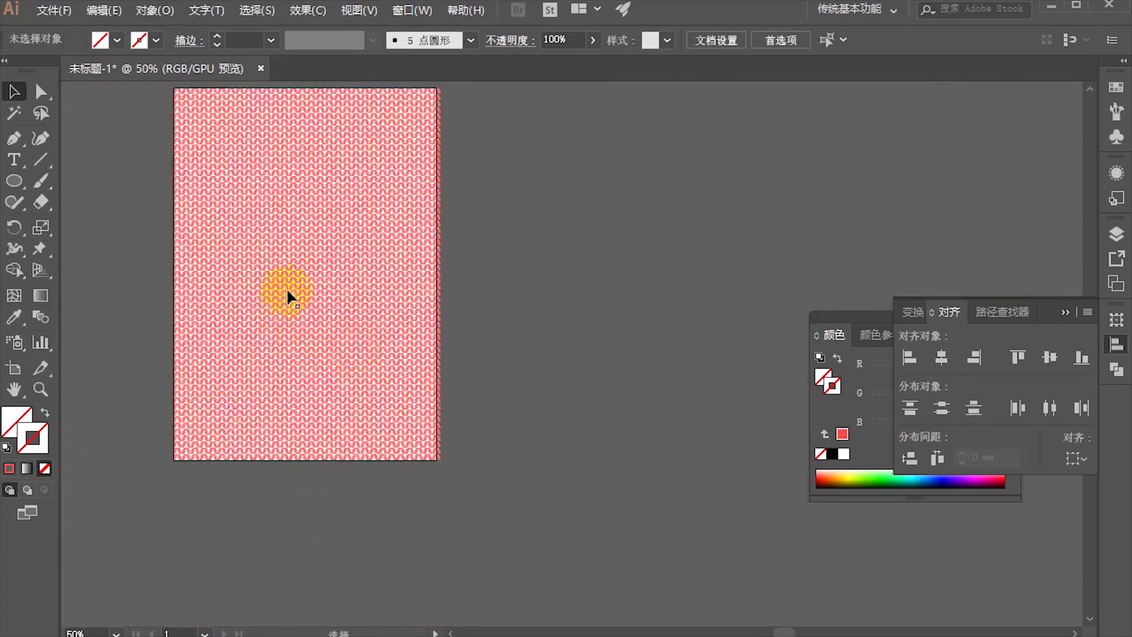
{"action": "left_click", "coordinate": [290, 296]}
Step: Copy the knit pattern onto the empty artboard beside it and close the colour settings
{"action": "mouse_move", "coordinate": [615, 297]}
{"action": "left_mouse_down"}
{"action": "mouse_move", "coordinate": [565, 308]}
{"action": "mouse_move", "coordinate": [578, 341]}
{"action": "mouse_move", "coordinate": [265, 308]}
{"action": "left_mouse_up"}
{"action": "scroll", "coordinate": [472, 353], "scroll_direction": "up", "scroll_amount": 1}
{"action": "scroll", "coordinate": [472, 354], "scroll_direction": "up", "scroll_amount": 1}
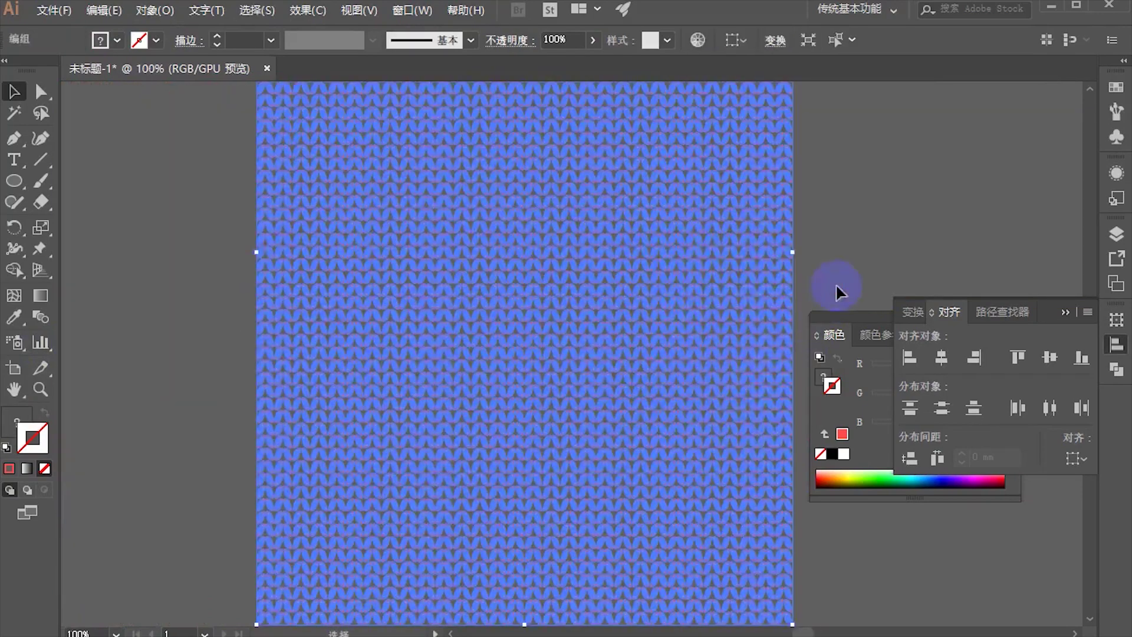
{"action": "left_click", "coordinate": [837, 289]}
{"action": "left_click_drag", "start_coordinate": [819, 318], "coordinate": [659, 242]}
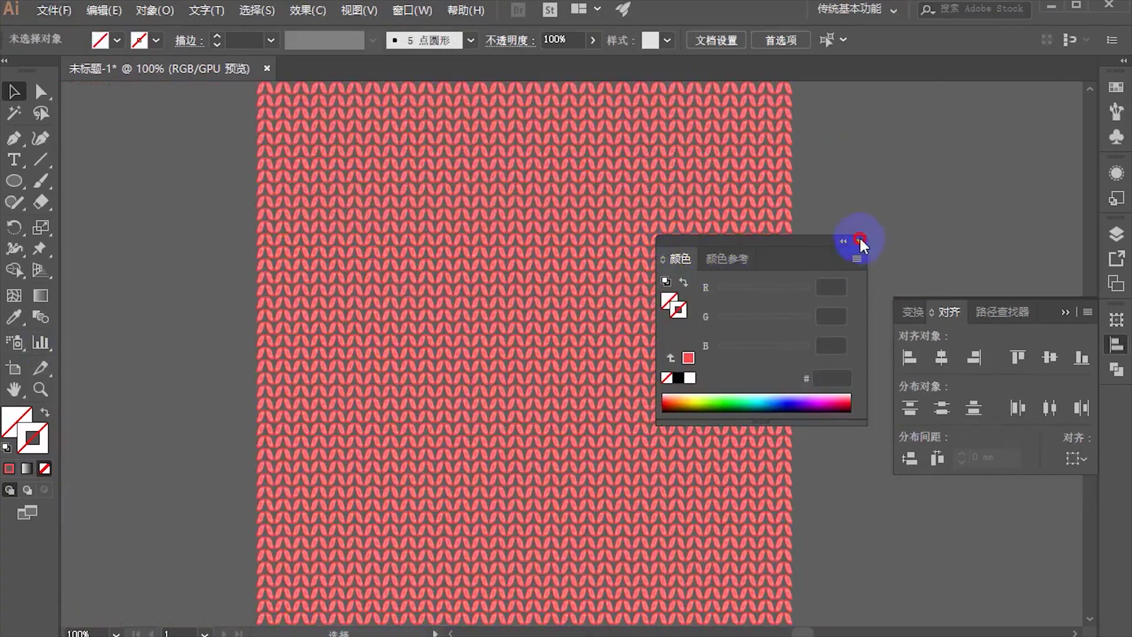
{"action": "left_click", "coordinate": [859, 241]}
{"action": "scroll", "coordinate": [814, 255], "scroll_direction": "down", "scroll_amount": 2}
{"action": "left_click_drag", "start_coordinate": [813, 256], "coordinate": [697, 306]}
Step: Select the knit pattern group and ungroup it
{"action": "left_click", "coordinate": [521, 219]}
{"action": "right_click", "coordinate": [520, 219]}
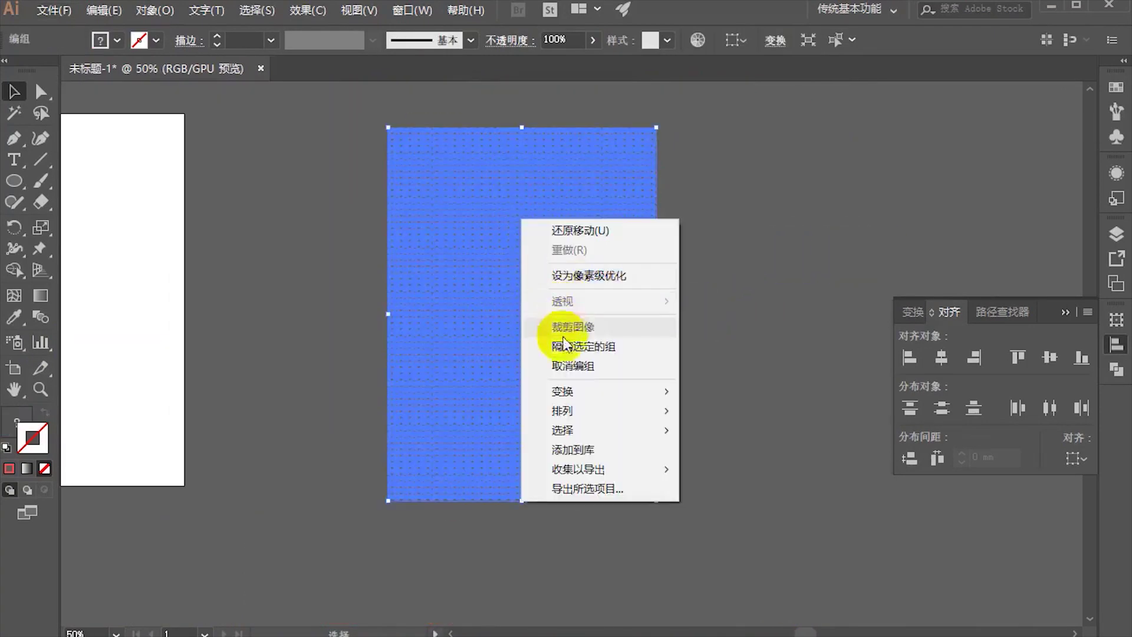
{"action": "left_click", "coordinate": [555, 360]}
{"action": "left_click", "coordinate": [502, 456]}
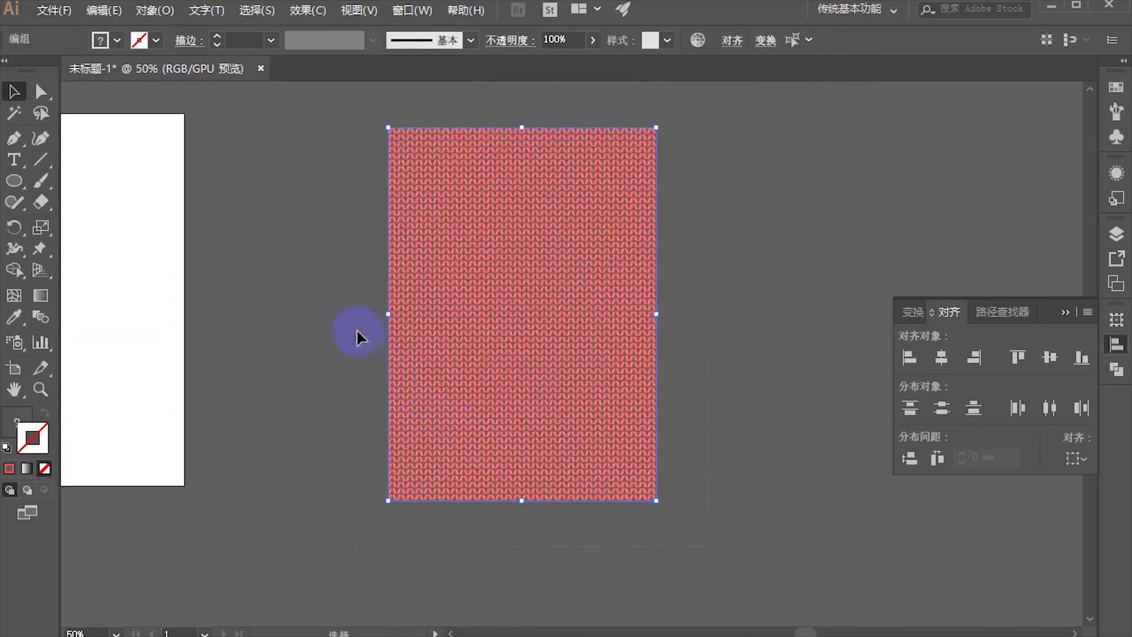
{"action": "right_click", "coordinate": [529, 336]}
{"action": "left_click", "coordinate": [596, 462]}
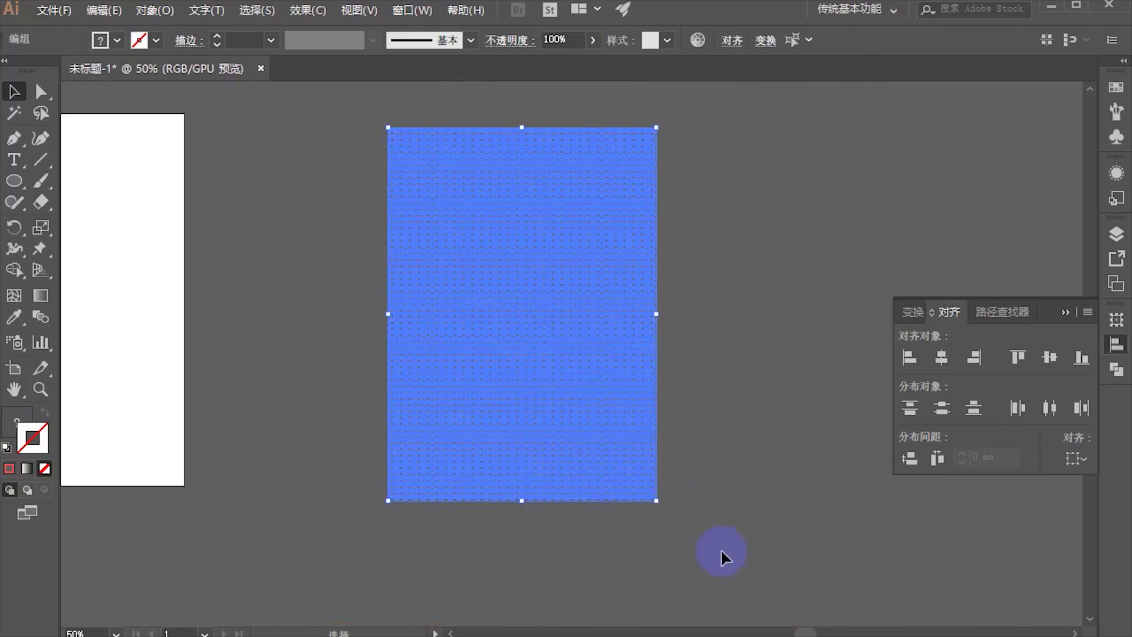
Step: Select the extra lower part of the knit pattern and delete it
{"action": "left_click_drag", "start_coordinate": [720, 549], "coordinate": [421, 423]}
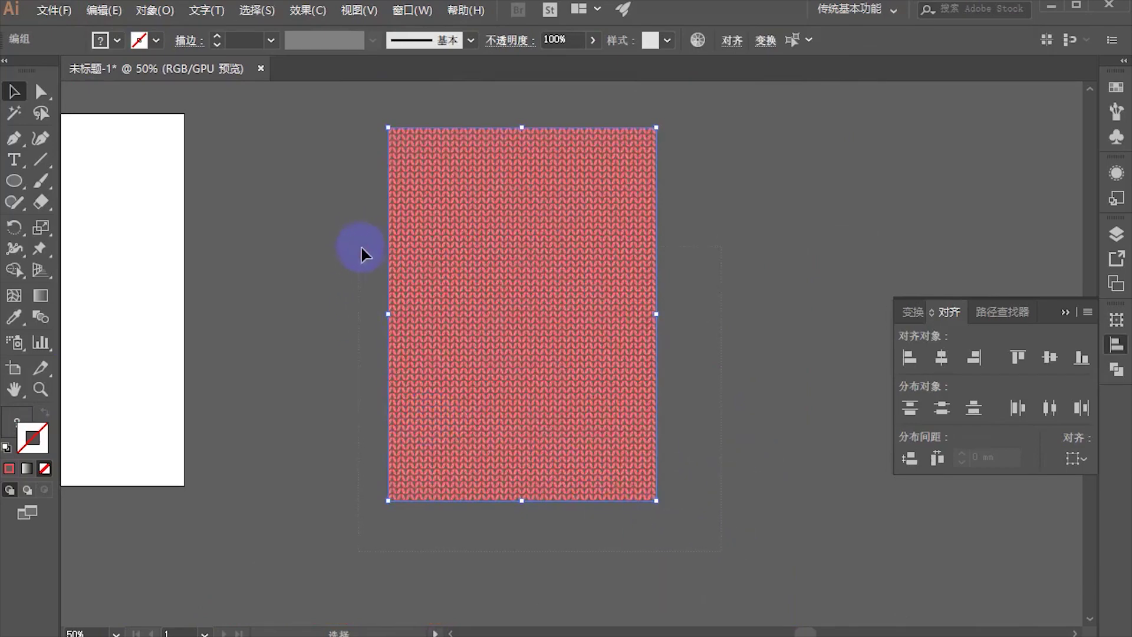
{"action": "left_click_drag", "start_coordinate": [361, 247], "coordinate": [362, 249]}
{"action": "key", "text": "Delete"}
{"action": "scroll", "coordinate": [660, 304], "scroll_direction": "up", "scroll_amount": 2}
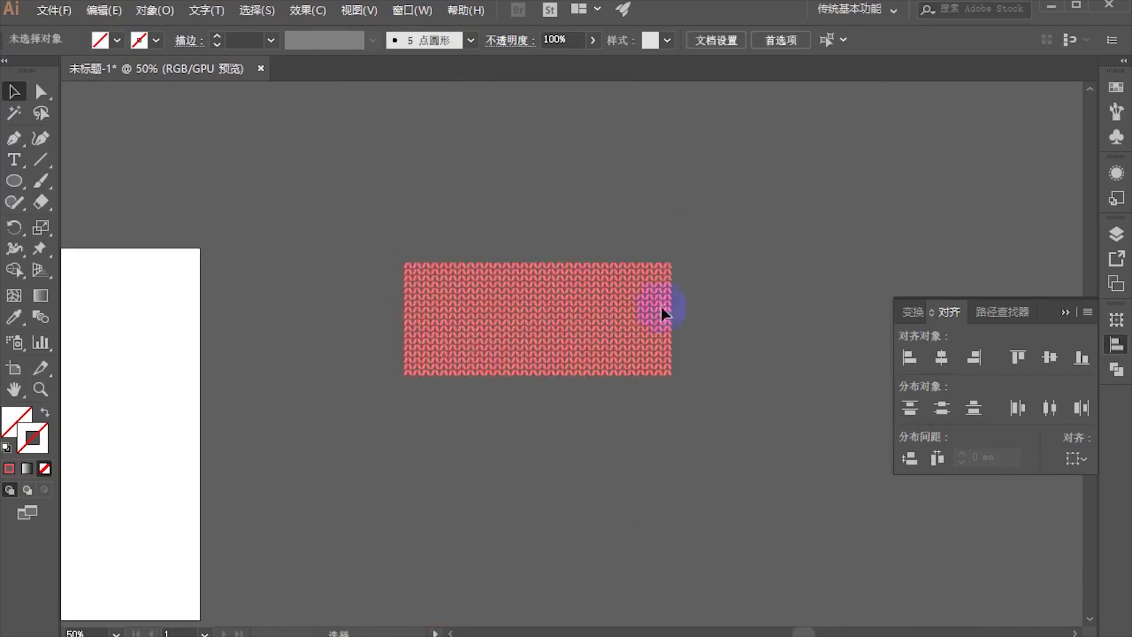
{"action": "scroll", "coordinate": [568, 365], "scroll_direction": "up", "scroll_amount": 2, "text": "alt"}
{"action": "key", "text": "ctrl+a"}
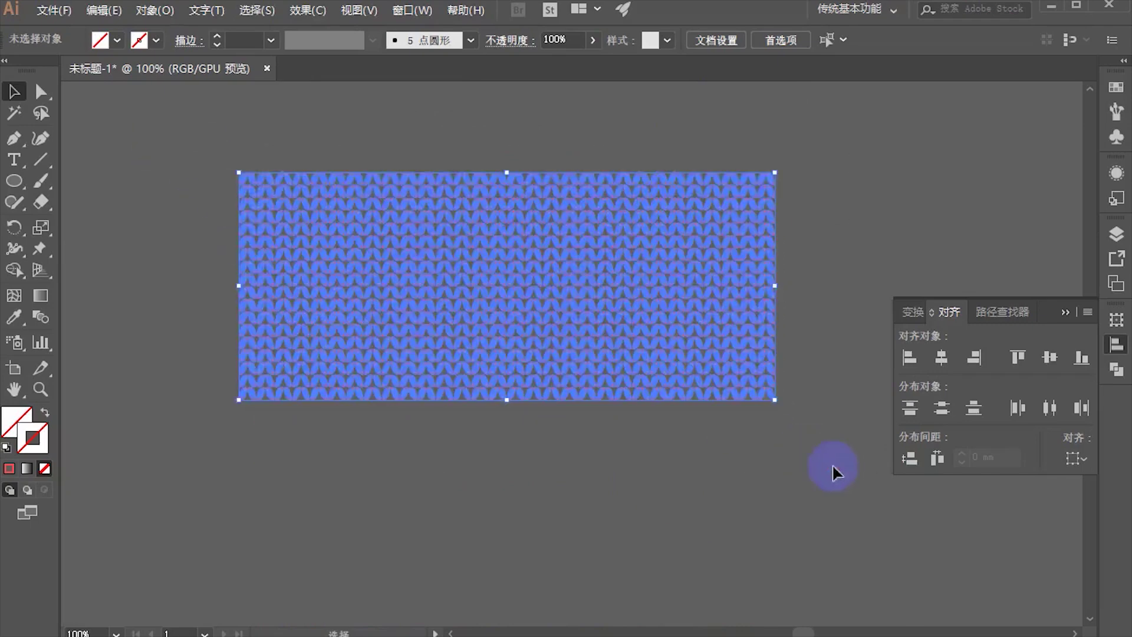
{"action": "left_click", "coordinate": [601, 497]}
{"action": "left_click_drag", "start_coordinate": [601, 498], "coordinate": [588, 418]}
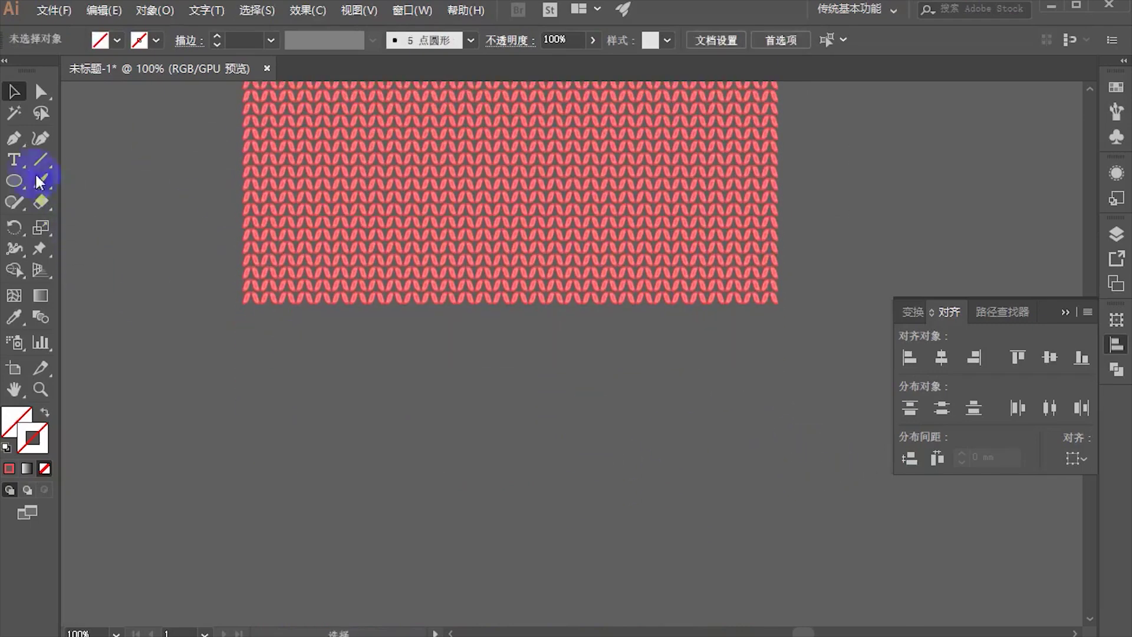
Step: Add 牛年大吉 text below the knit pattern and enlarge it to span the pattern
{"action": "key", "text": "t"}
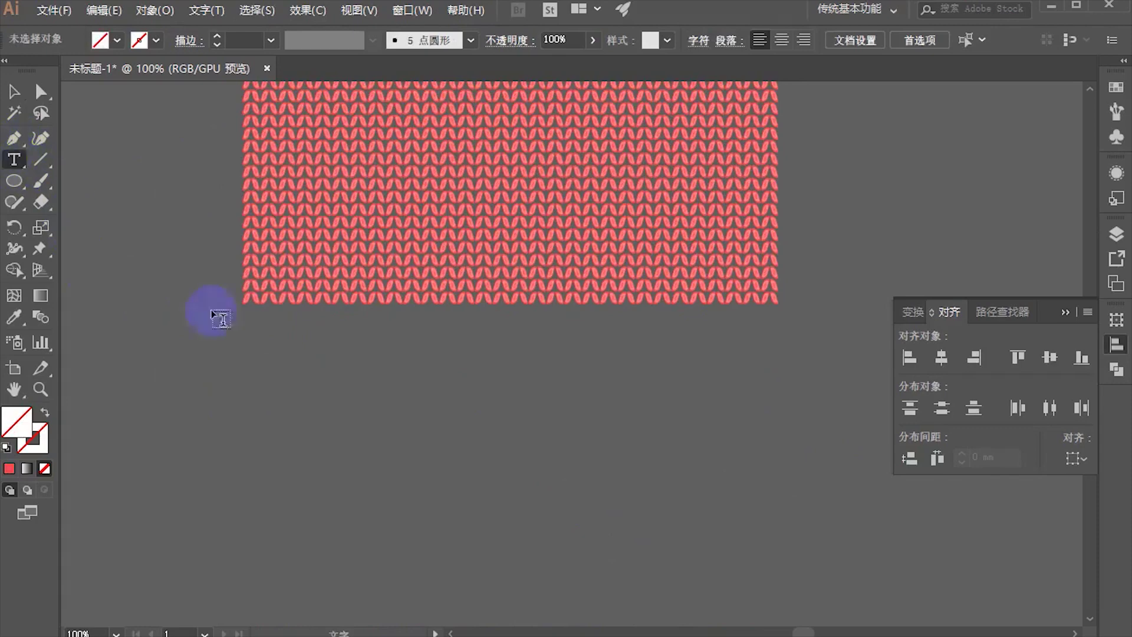
{"action": "left_click", "coordinate": [323, 411]}
{"action": "type", "text": "牛年大吉"}
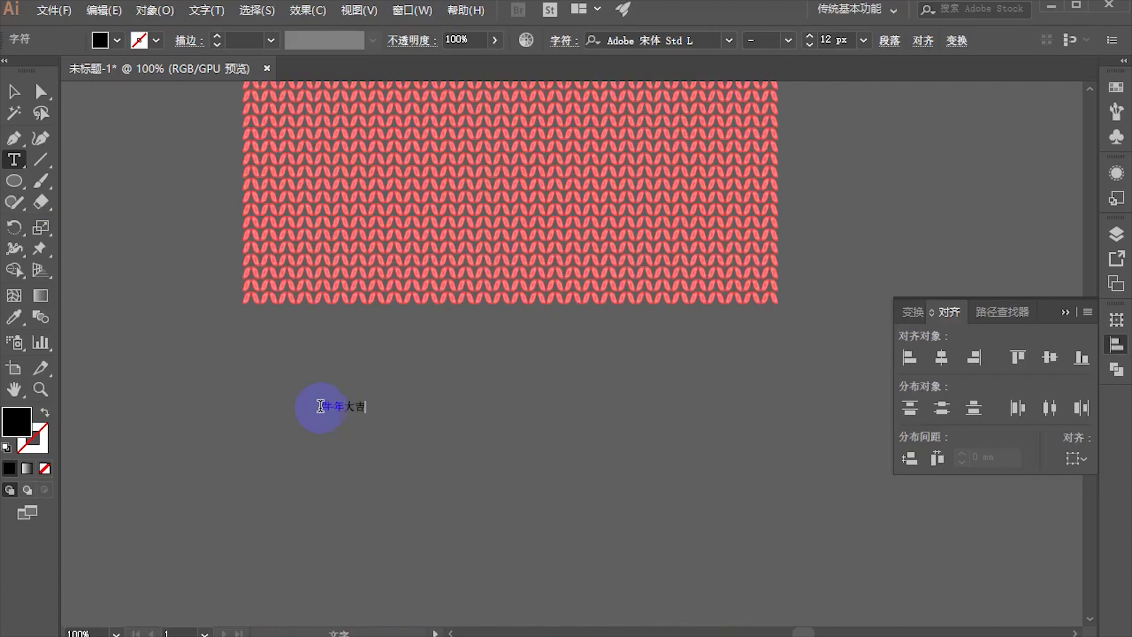
{"action": "key", "text": "ctrl+minus"}
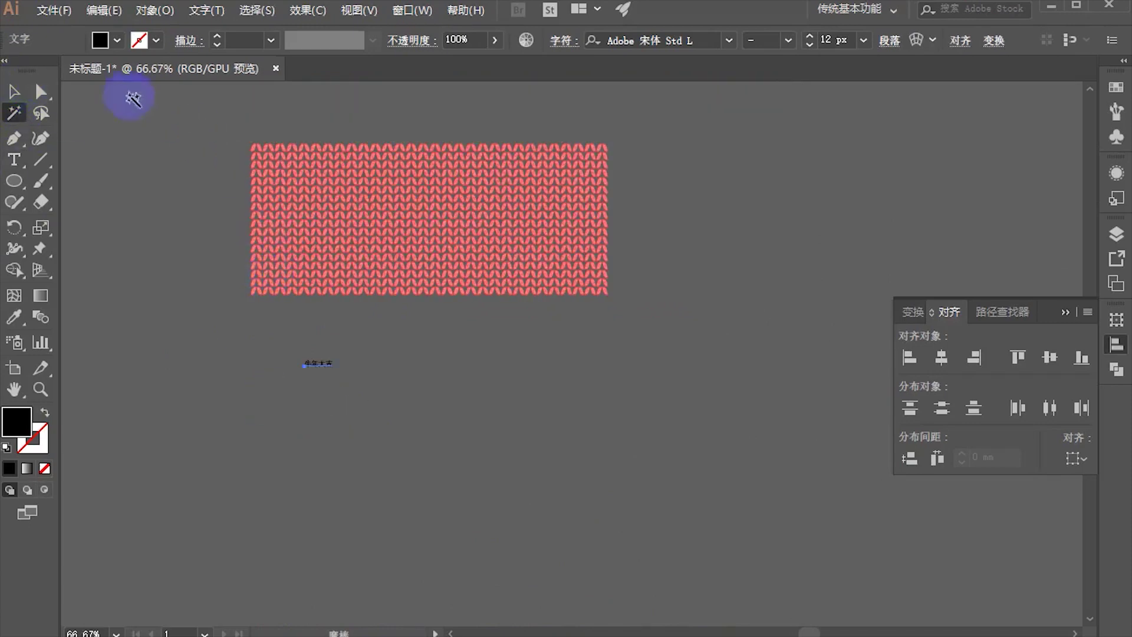
{"action": "left_click_drag", "start_coordinate": [334, 357], "coordinate": [657, 291]}
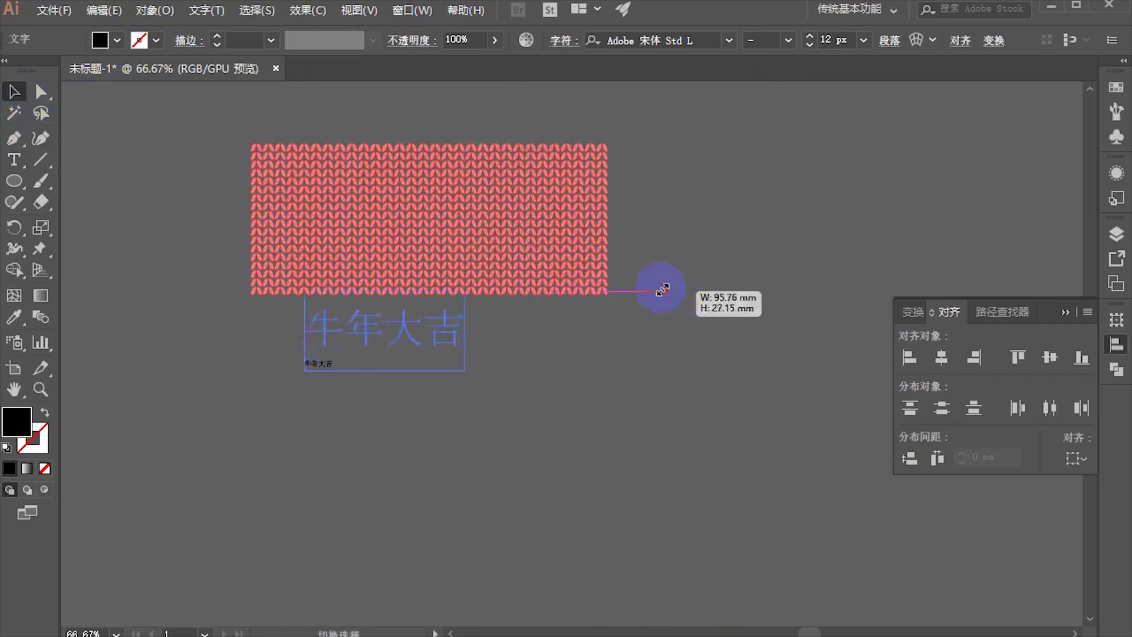
{"action": "mouse_move", "coordinate": [424, 328]}
{"action": "left_mouse_down"}
{"action": "mouse_move", "coordinate": [391, 384]}
{"action": "mouse_move", "coordinate": [595, 379]}
{"action": "mouse_move", "coordinate": [548, 451]}
{"action": "left_mouse_up"}
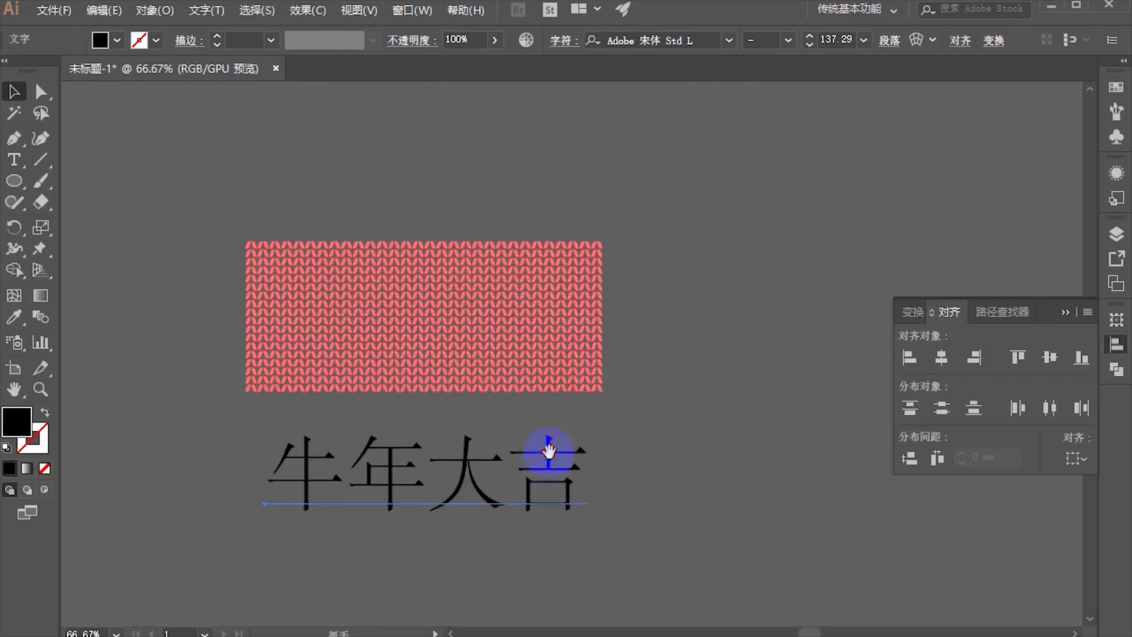
{"action": "left_click", "coordinate": [717, 40]}
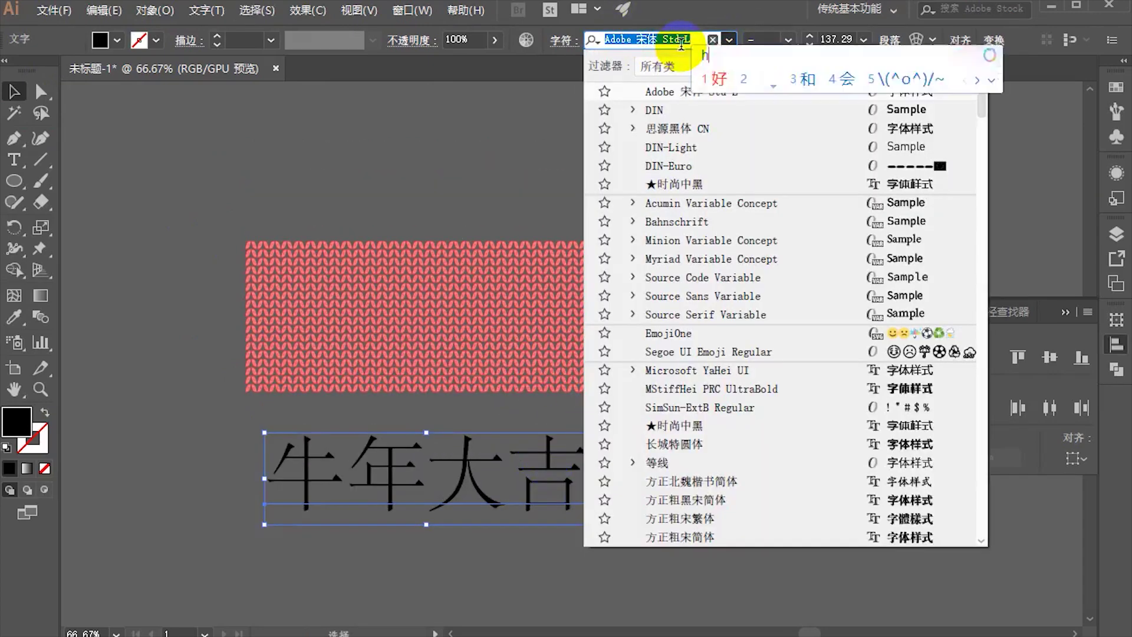
Step: Search the font list for 黑 and apply 造字工房劲黑 to the 牛年大吉 text
{"action": "type", "text": "汉仪lili"}
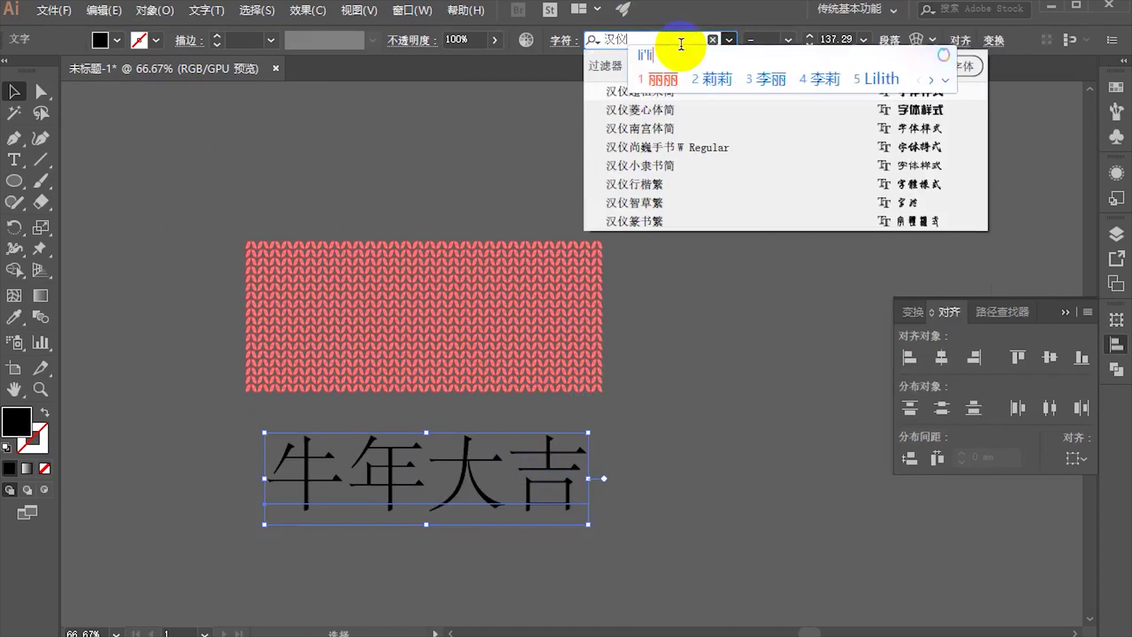
{"action": "type", "text": "力量"}
{"action": "key", "text": "Escape"}
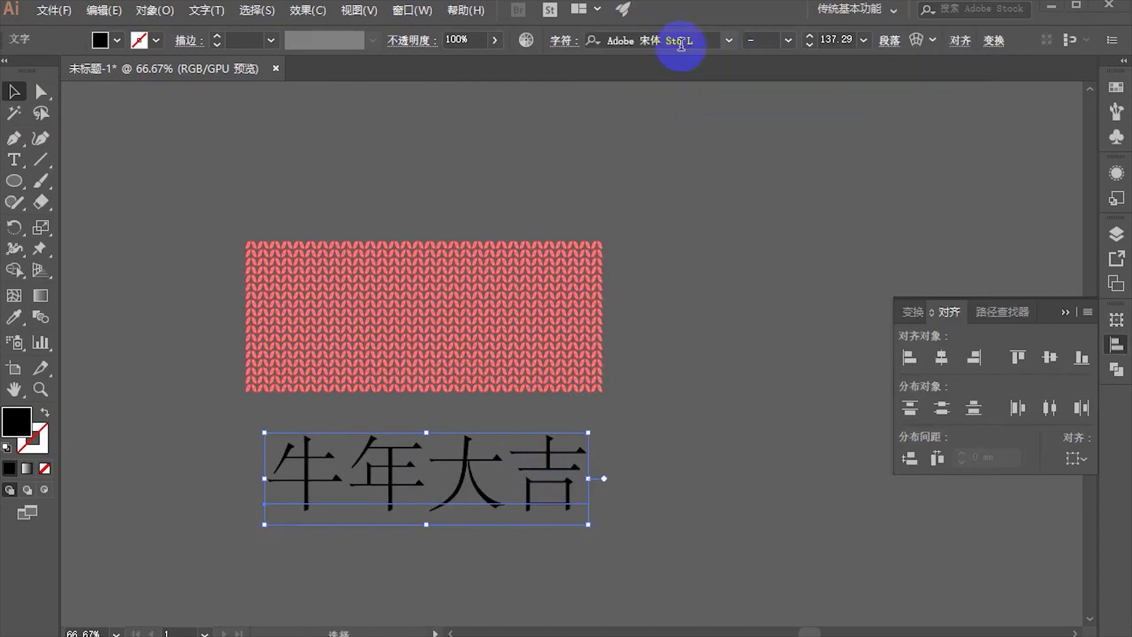
{"action": "left_click", "coordinate": [724, 38]}
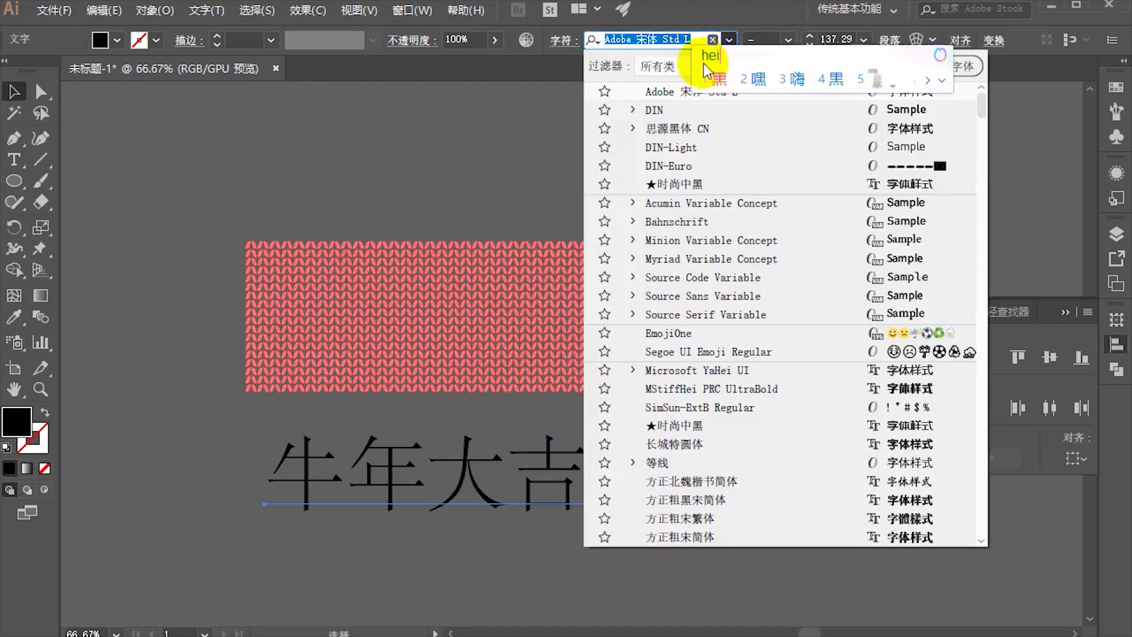
{"action": "type", "text": "黑"}
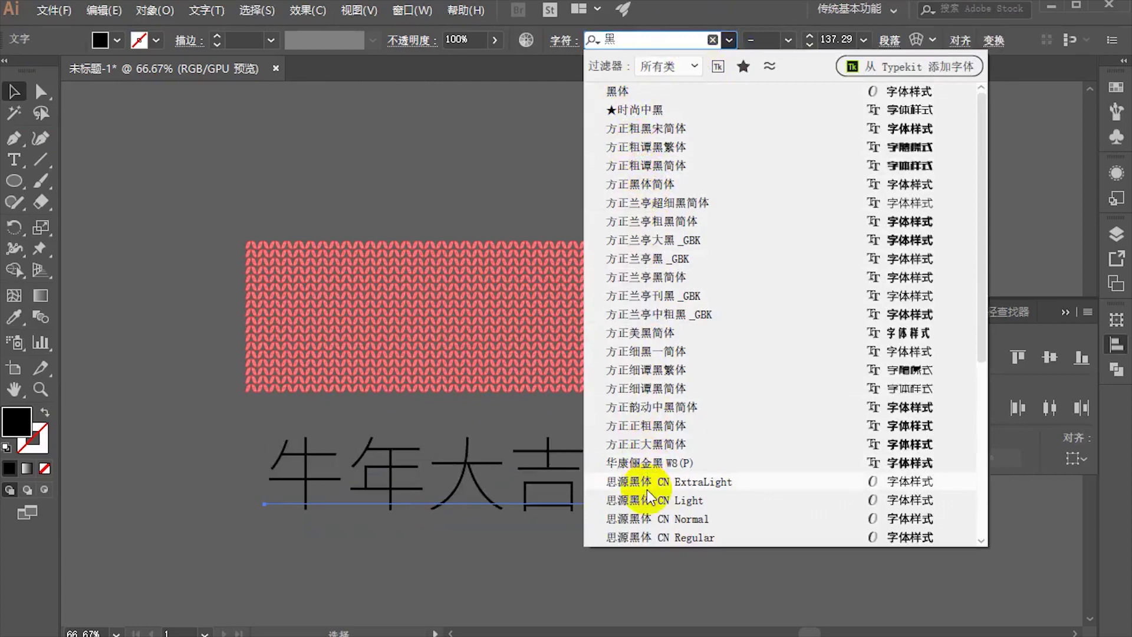
{"action": "scroll", "coordinate": [622, 286], "scroll_direction": "down", "scroll_amount": 2}
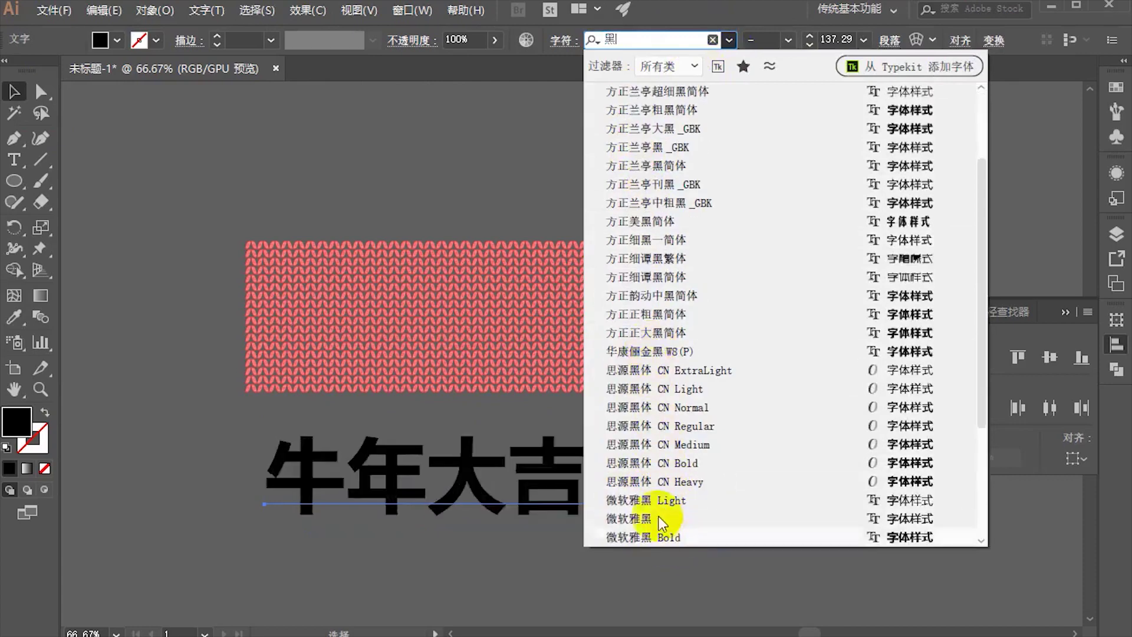
{"action": "scroll", "coordinate": [663, 519], "scroll_direction": "down", "scroll_amount": 3}
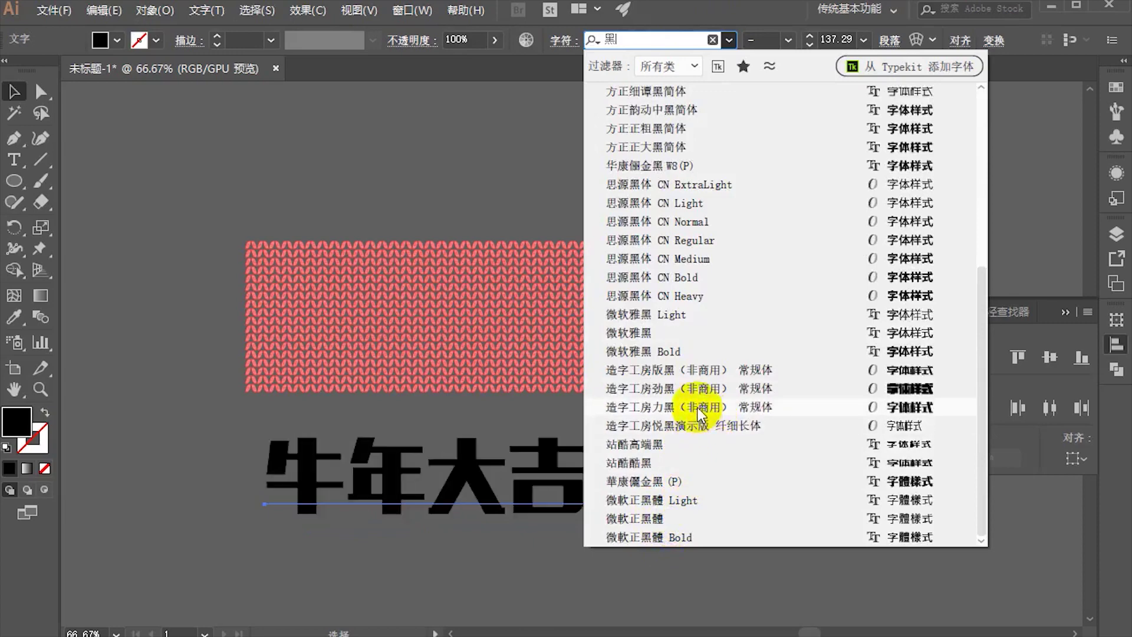
{"action": "left_click", "coordinate": [693, 390]}
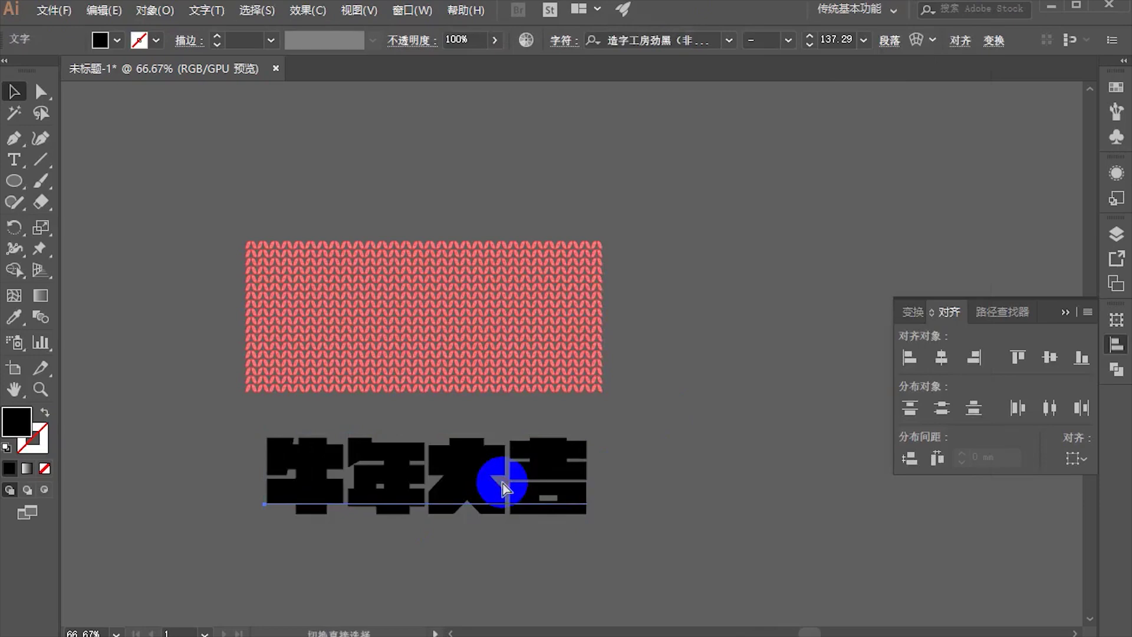
Step: Outline the 牛年大吉 text and centre it horizontally over the knit pattern
{"action": "key", "text": "ctrl+shift+o"}
{"action": "left_click", "coordinate": [687, 438]}
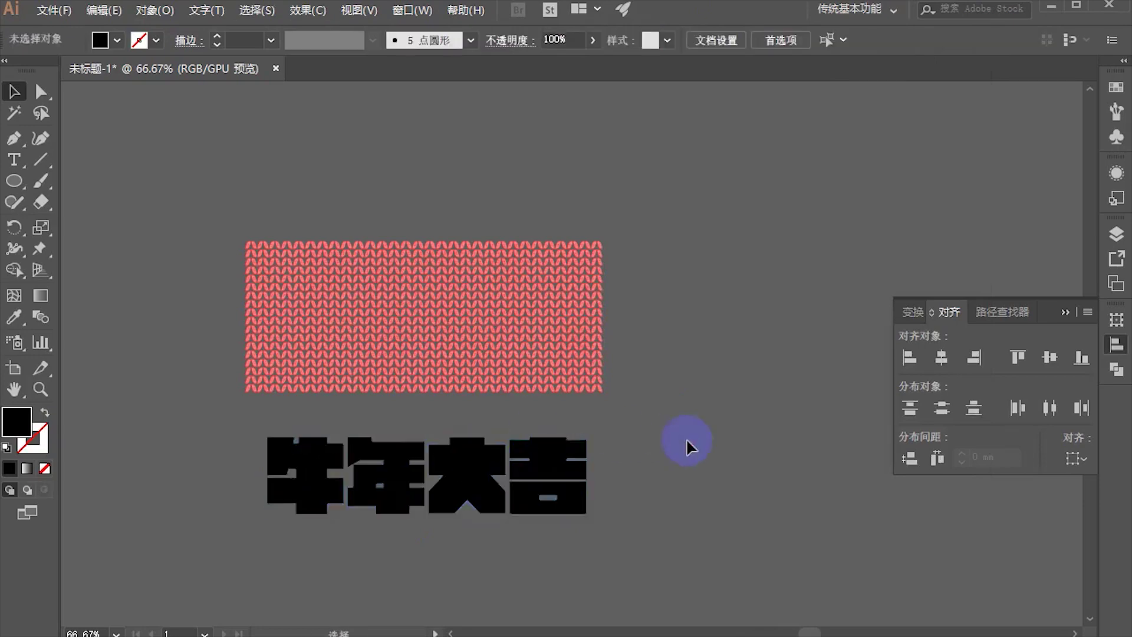
{"action": "key", "text": "ctrl+1"}
{"action": "mouse_move", "coordinate": [501, 468]}
{"action": "left_mouse_down"}
{"action": "mouse_move", "coordinate": [517, 551]}
{"action": "mouse_move", "coordinate": [513, 308]}
{"action": "left_mouse_up"}
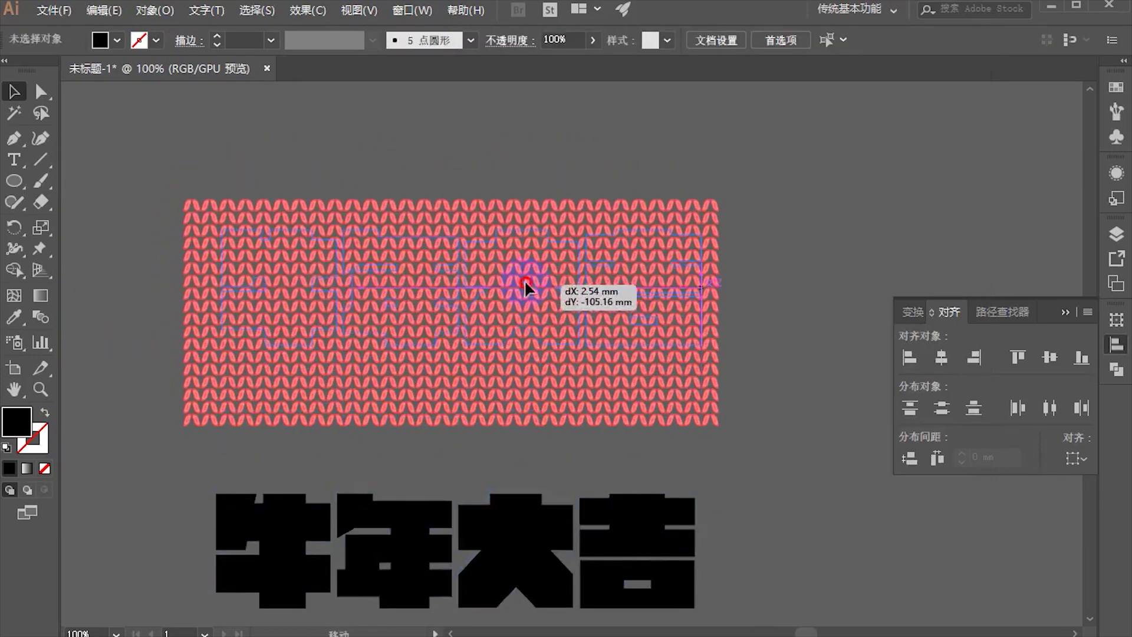
{"action": "left_click", "coordinate": [533, 212], "text": "shift"}
{"action": "left_click", "coordinate": [942, 354]}
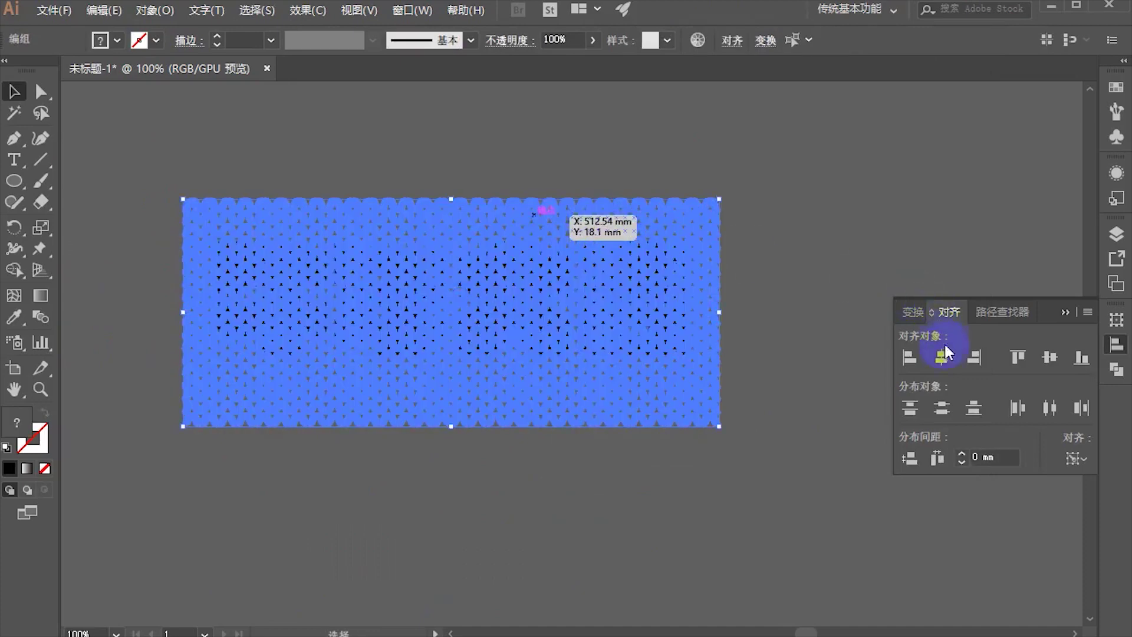
{"action": "left_click", "coordinate": [850, 359]}
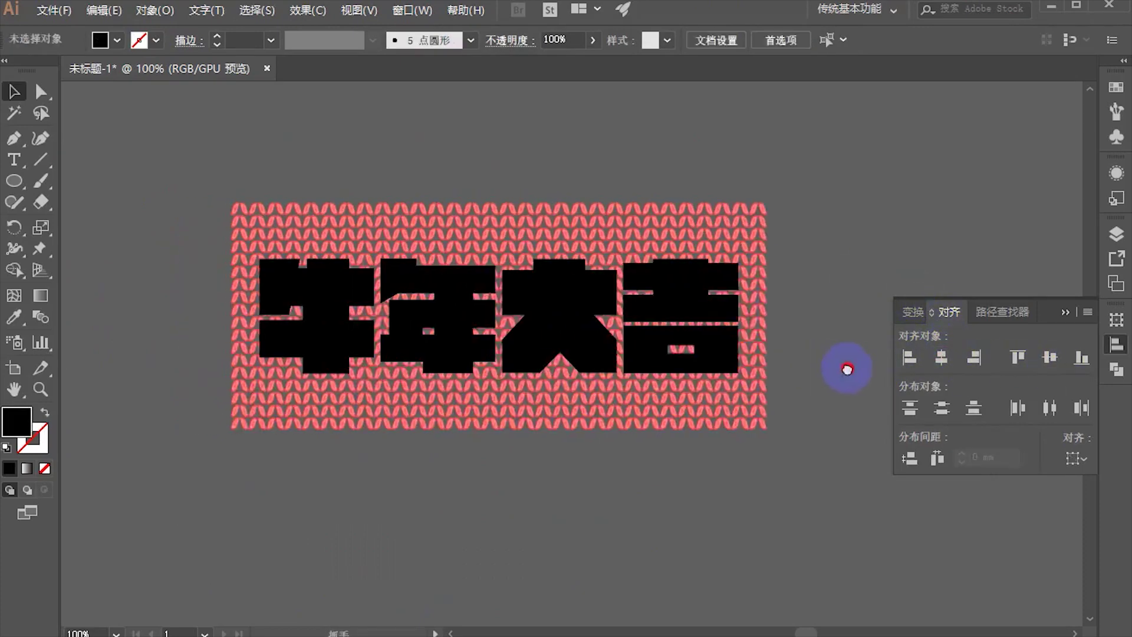
Step: Reselect the knit pattern group and check the title's placement
{"action": "left_click", "coordinate": [313, 318]}
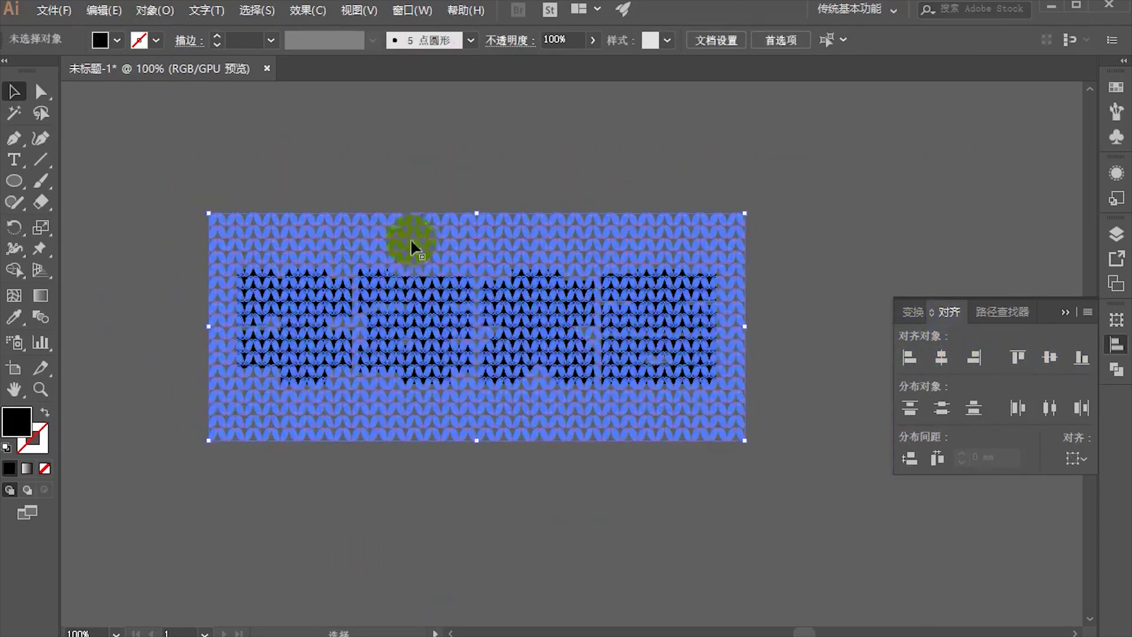
{"action": "left_click", "coordinate": [293, 484]}
{"action": "left_click", "coordinate": [366, 225]}
{"action": "scroll", "coordinate": [366, 225], "scroll_direction": "down", "scroll_amount": 1}
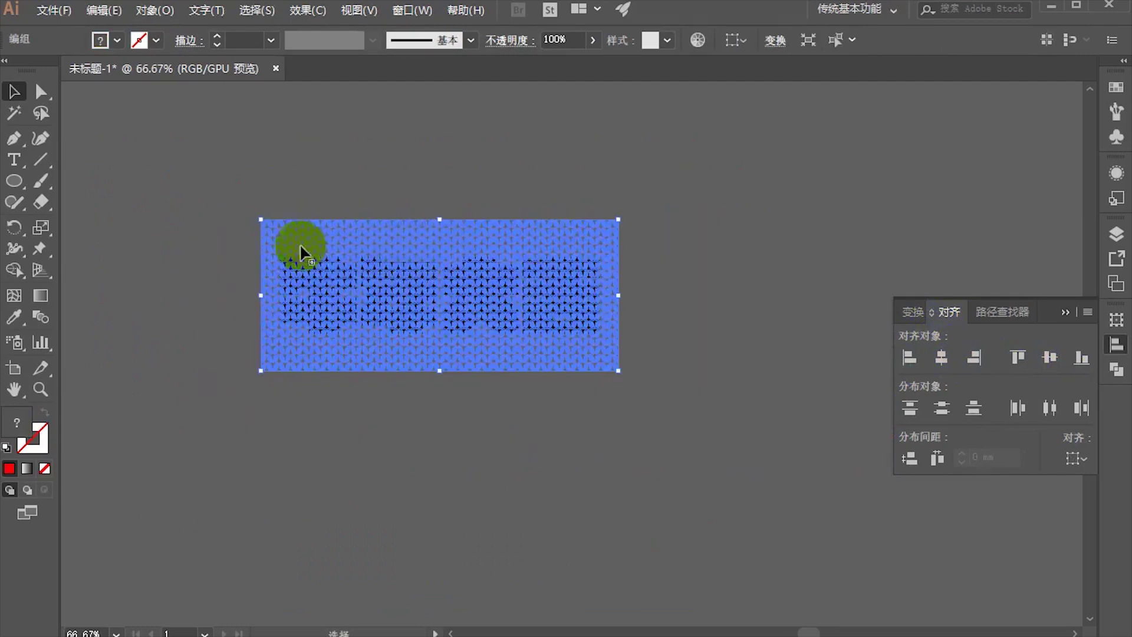
{"action": "scroll", "coordinate": [360, 278], "scroll_direction": "up", "scroll_amount": 1}
{"action": "left_click", "coordinate": [360, 292]}
{"action": "scroll", "coordinate": [434, 336], "scroll_direction": "down", "scroll_amount": 1}
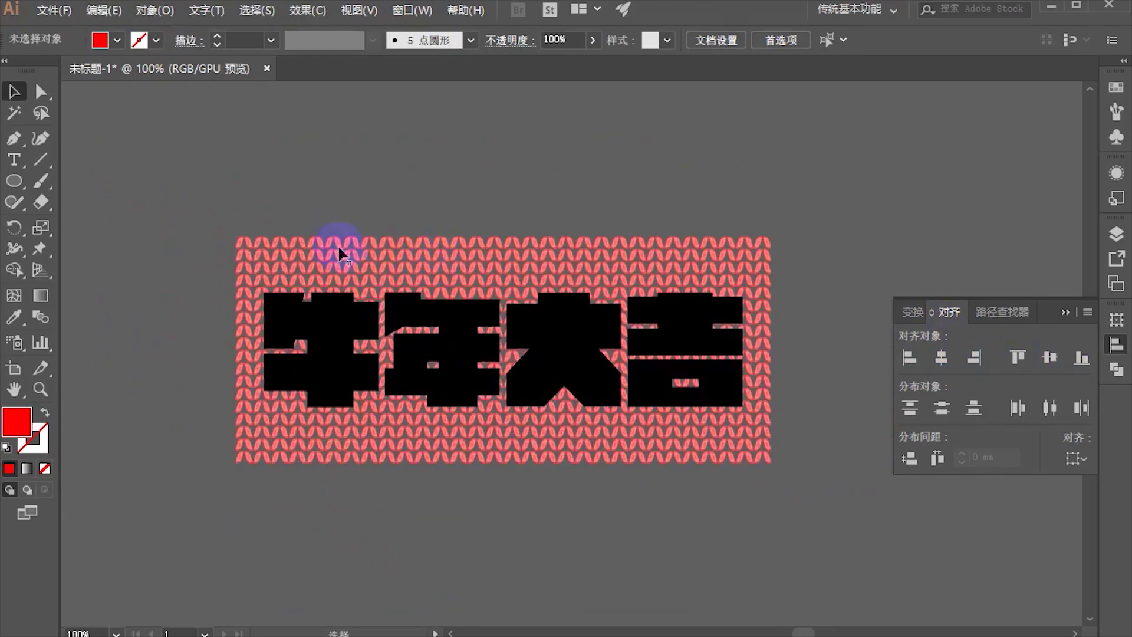
{"action": "left_click", "coordinate": [434, 249]}
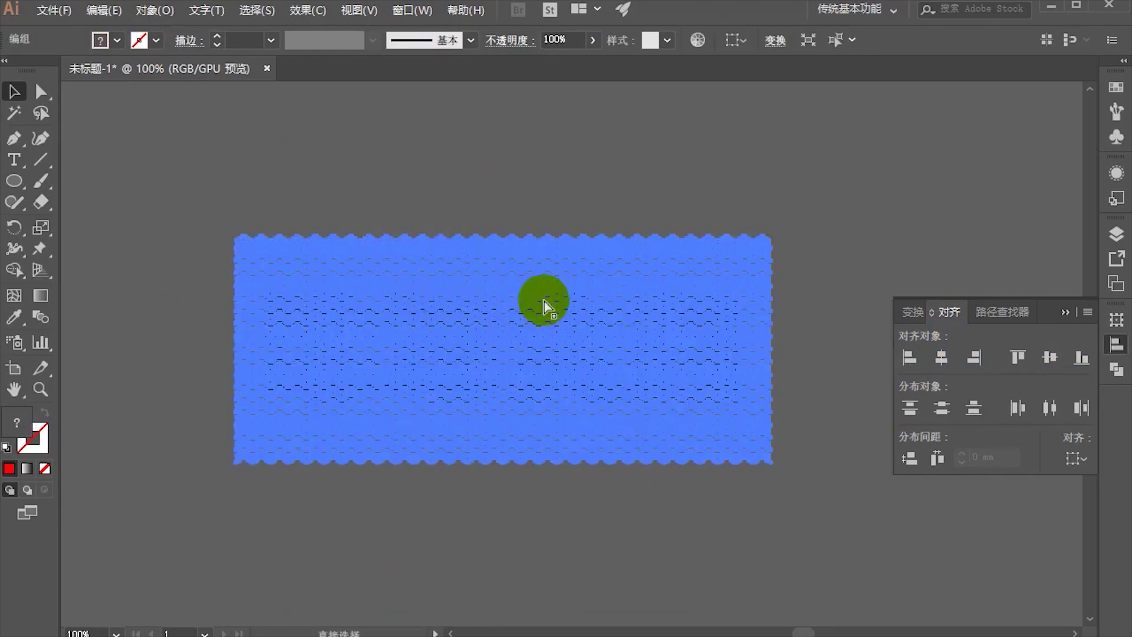
Step: Draw a short line in the pattern and try cutting it, dismissing the endpoint warnings
{"action": "left_click", "coordinate": [502, 239]}
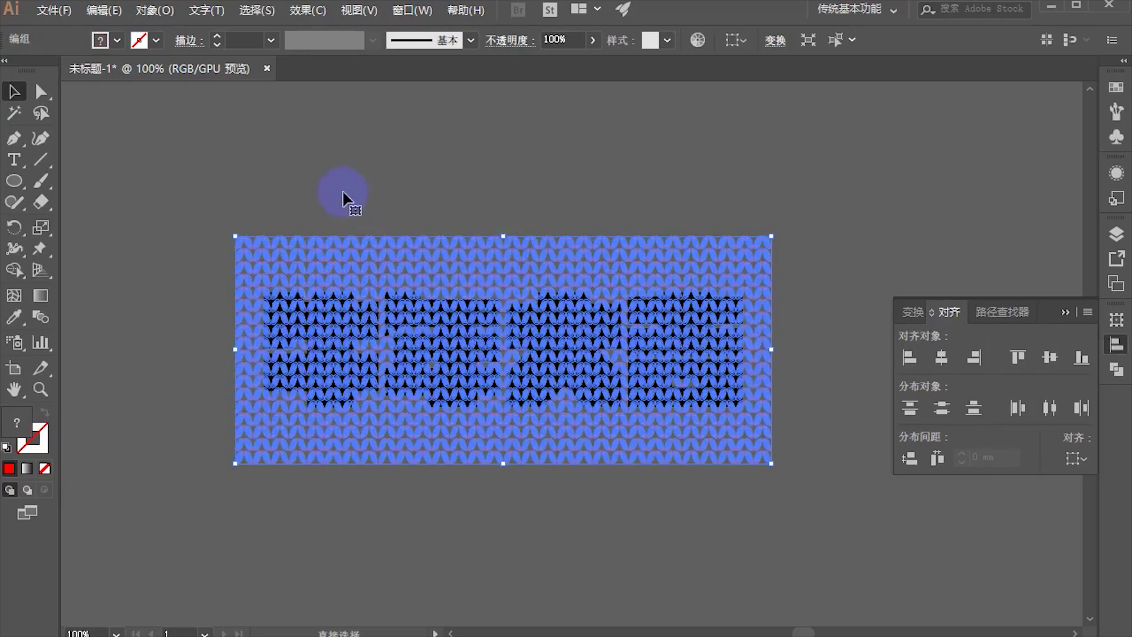
{"action": "left_click_drag", "start_coordinate": [343, 194], "coordinate": [344, 190]}
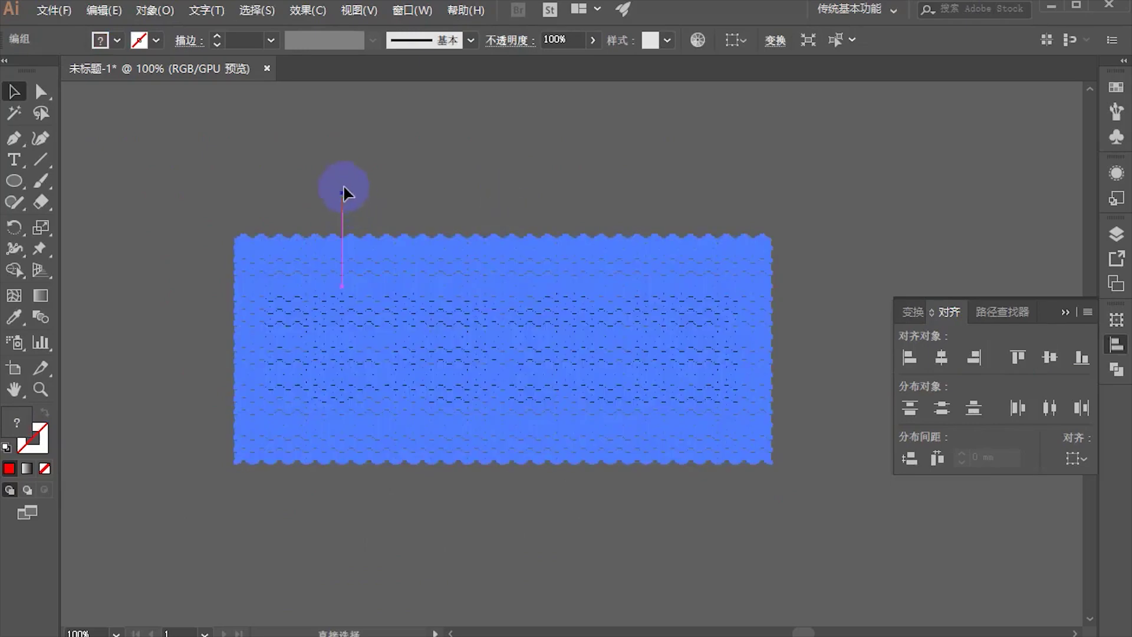
{"action": "key", "text": "c"}
{"action": "left_click", "coordinate": [382, 169]}
{"action": "left_click", "coordinate": [719, 356]}
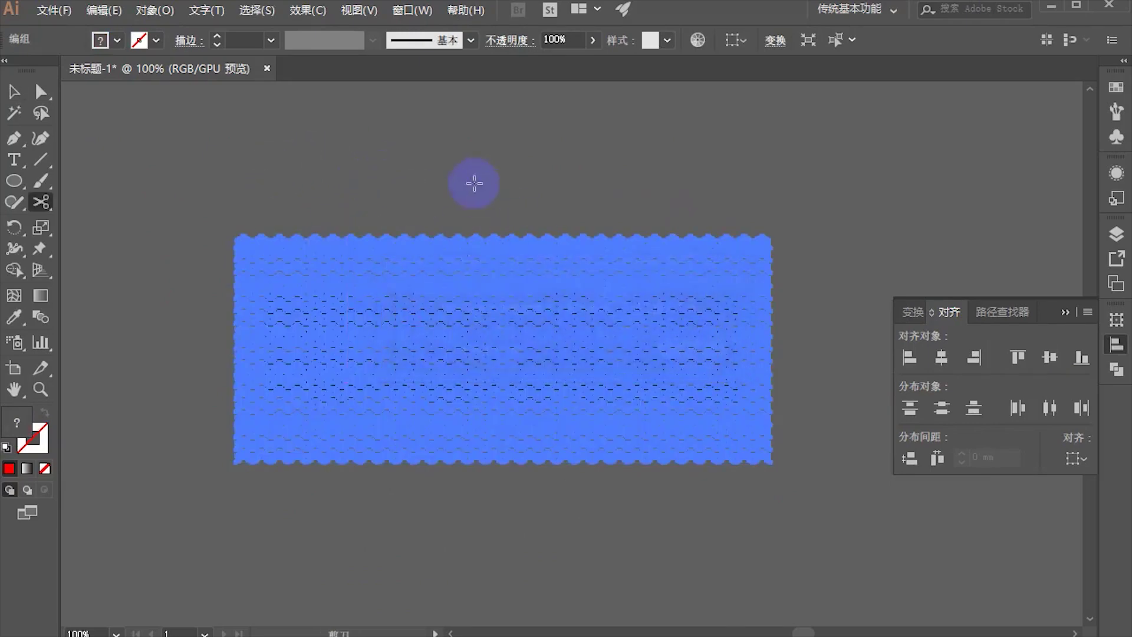
{"action": "left_click", "coordinate": [472, 183]}
{"action": "left_click", "coordinate": [673, 356]}
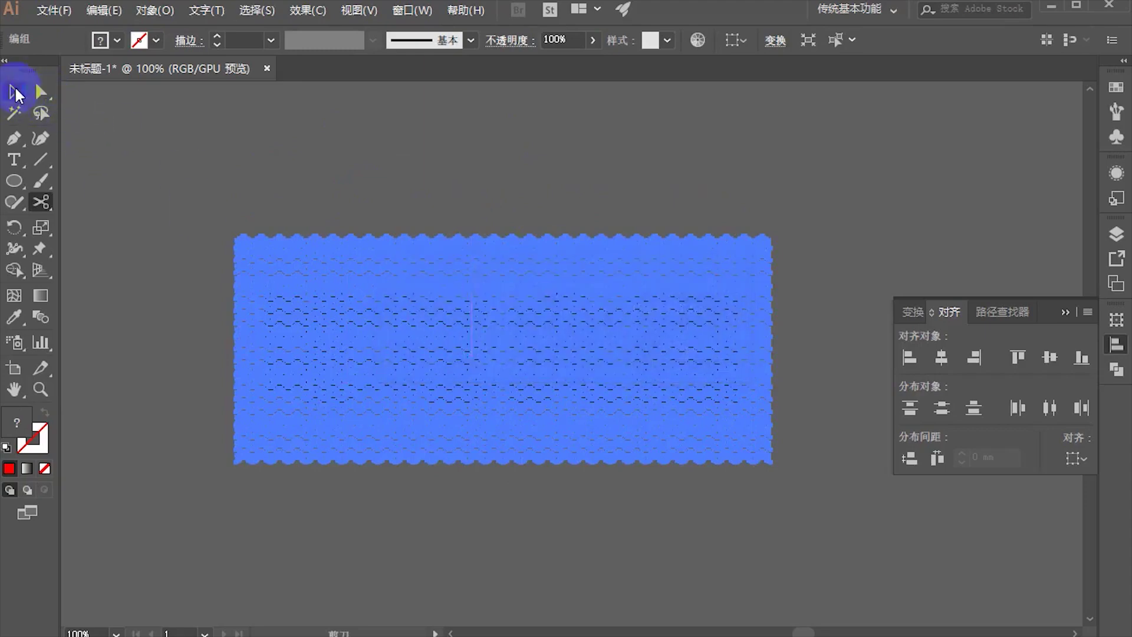
{"action": "left_click", "coordinate": [16, 95]}
{"action": "left_click", "coordinate": [355, 158]}
{"action": "scroll", "coordinate": [383, 177], "scroll_direction": "down", "scroll_amount": 1}
{"action": "left_click", "coordinate": [435, 283]}
Step: Ungroup the outlined title into separate characters, undoing trial moves of 牛
{"action": "right_click", "coordinate": [441, 278]}
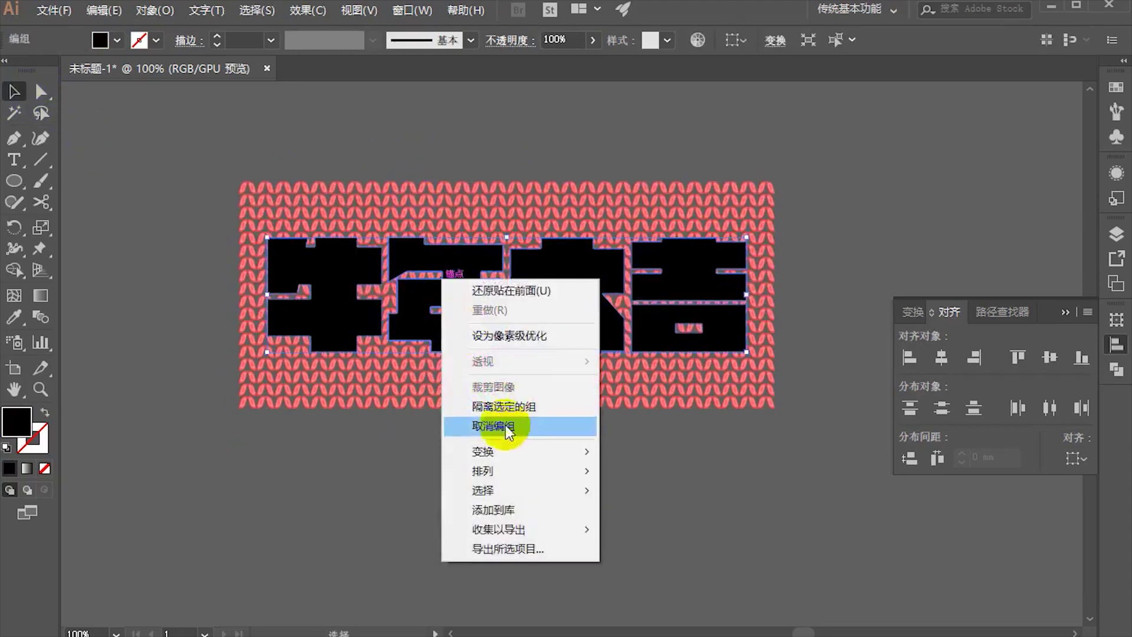
{"action": "left_click", "coordinate": [506, 429]}
{"action": "left_click_drag", "start_coordinate": [361, 409], "coordinate": [272, 285]}
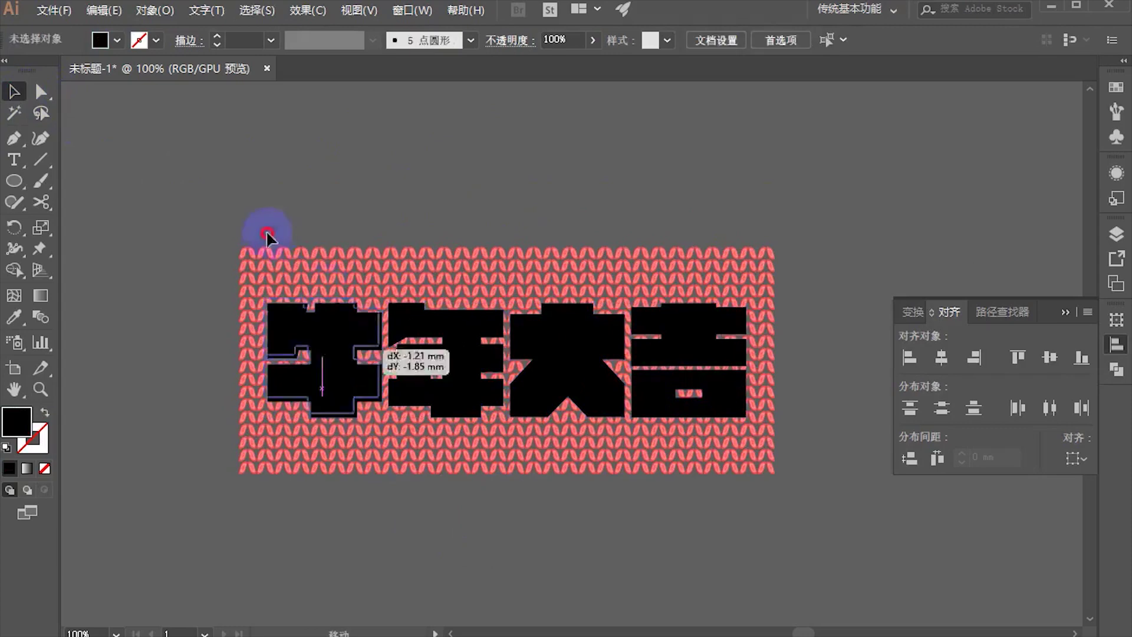
{"action": "key", "text": "ctrl+z"}
{"action": "left_click_drag", "start_coordinate": [342, 324], "coordinate": [277, 275]}
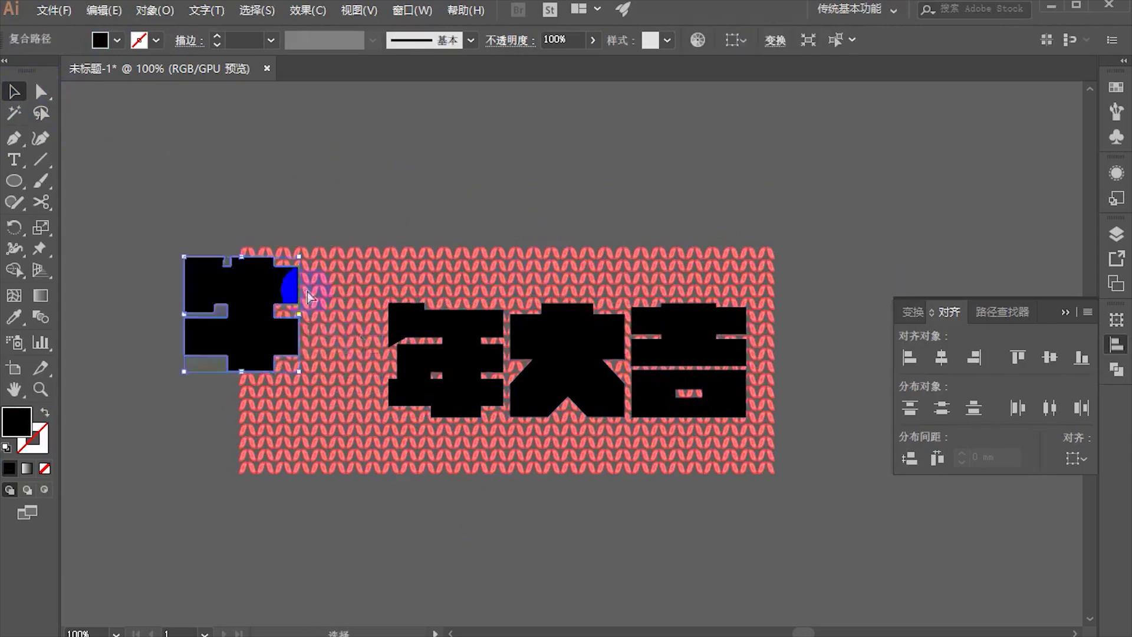
{"action": "key", "text": "ctrl+z"}
Step: Clip the knit pattern to the text, then release the clipping mask
{"action": "left_click", "coordinate": [448, 268], "text": "shift"}
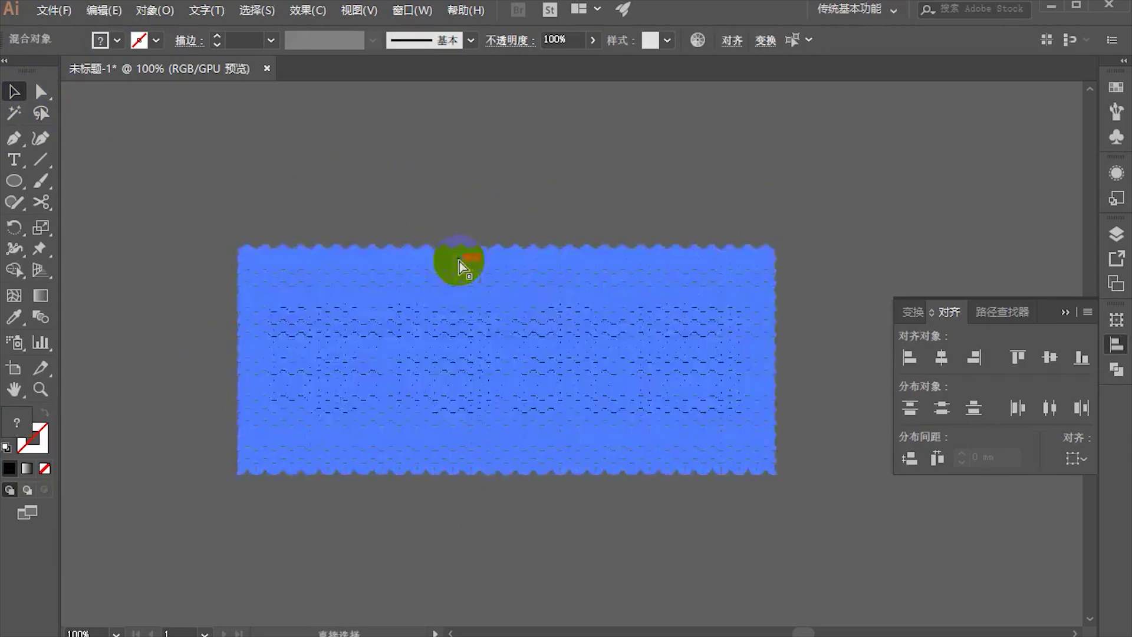
{"action": "key", "text": "ctrl+7"}
{"action": "key", "text": "ctrl+shift+a"}
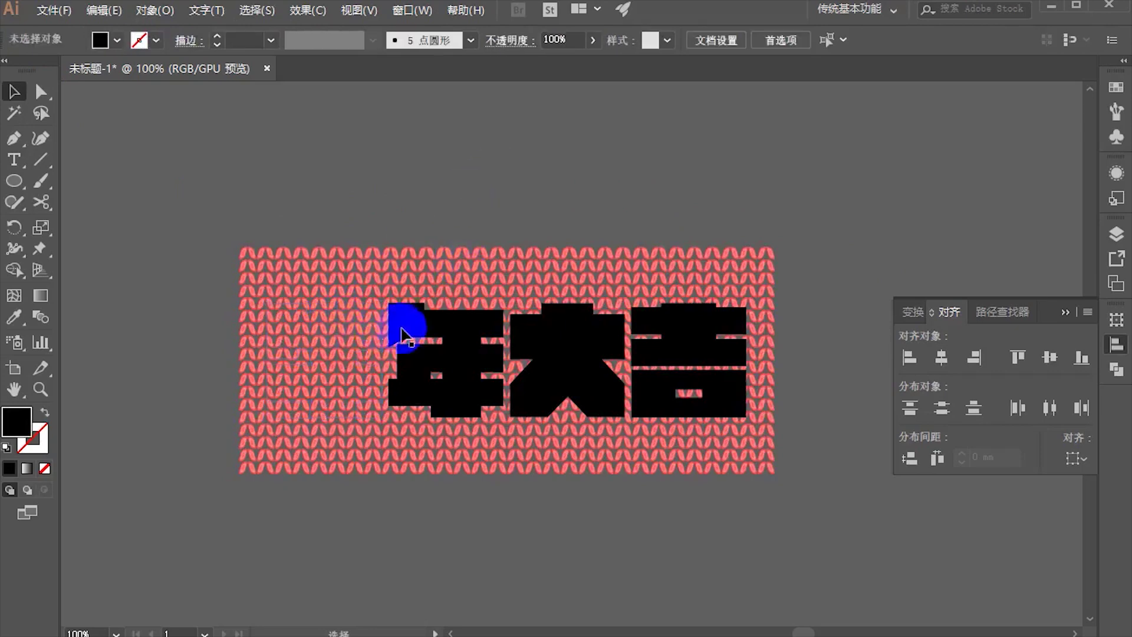
{"action": "left_click", "coordinate": [484, 349]}
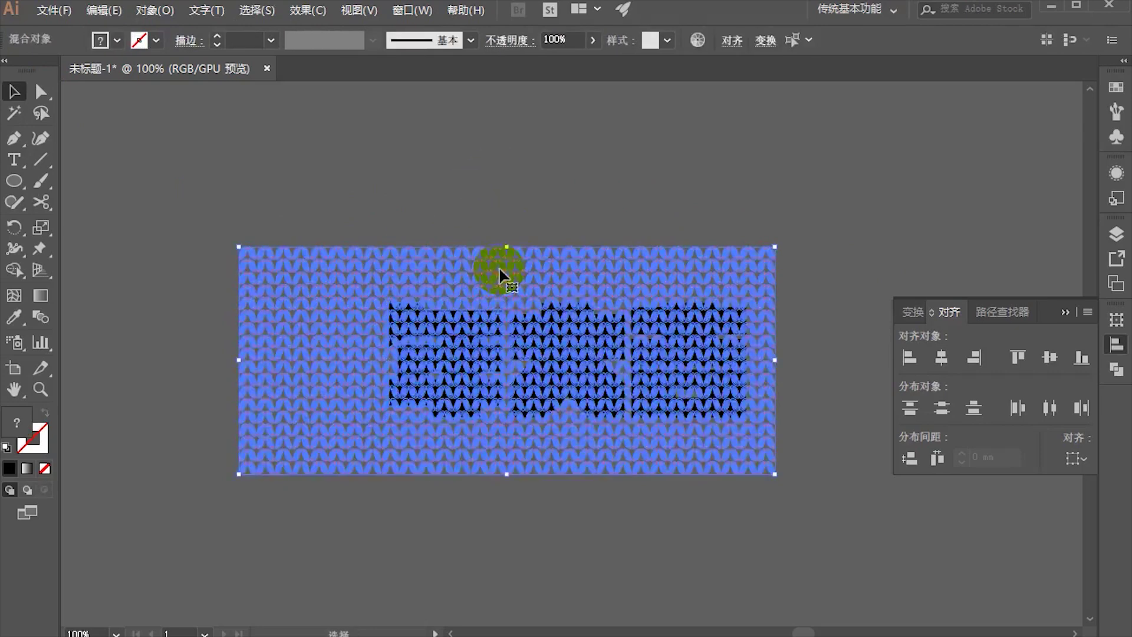
{"action": "key", "text": "ctrl+alt+7"}
Step: Select the character shapes with the knit pattern and clip the stitches into them
{"action": "left_click", "coordinate": [553, 221]}
{"action": "left_click", "coordinate": [543, 267]}
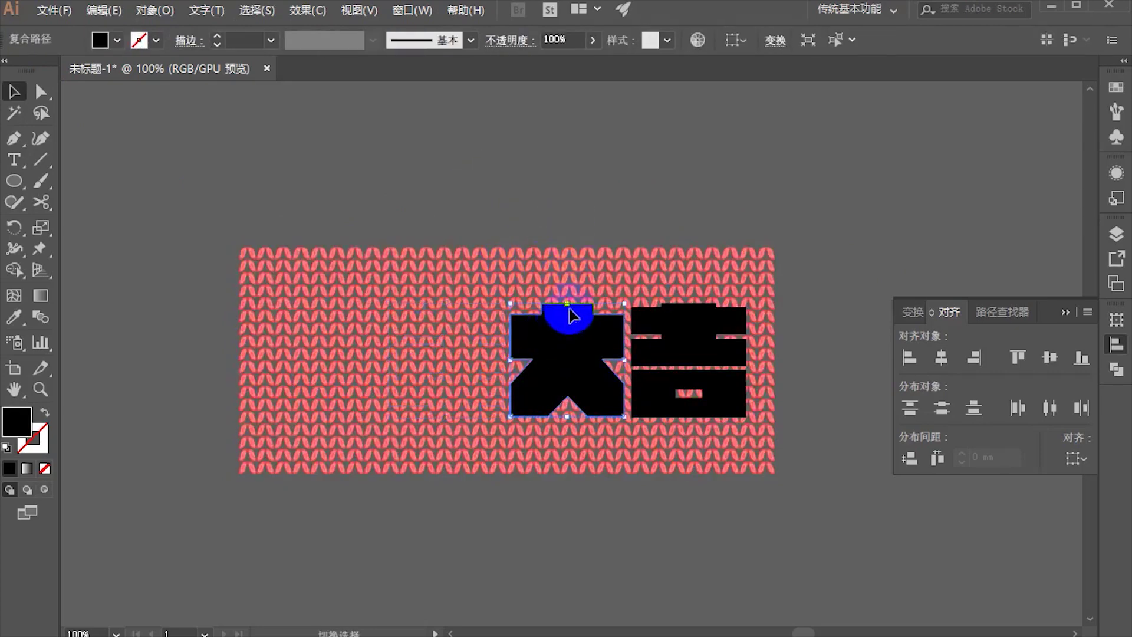
{"action": "left_click", "coordinate": [601, 286], "text": "shift"}
{"action": "left_click", "coordinate": [600, 277]}
{"action": "left_click", "coordinate": [677, 342]}
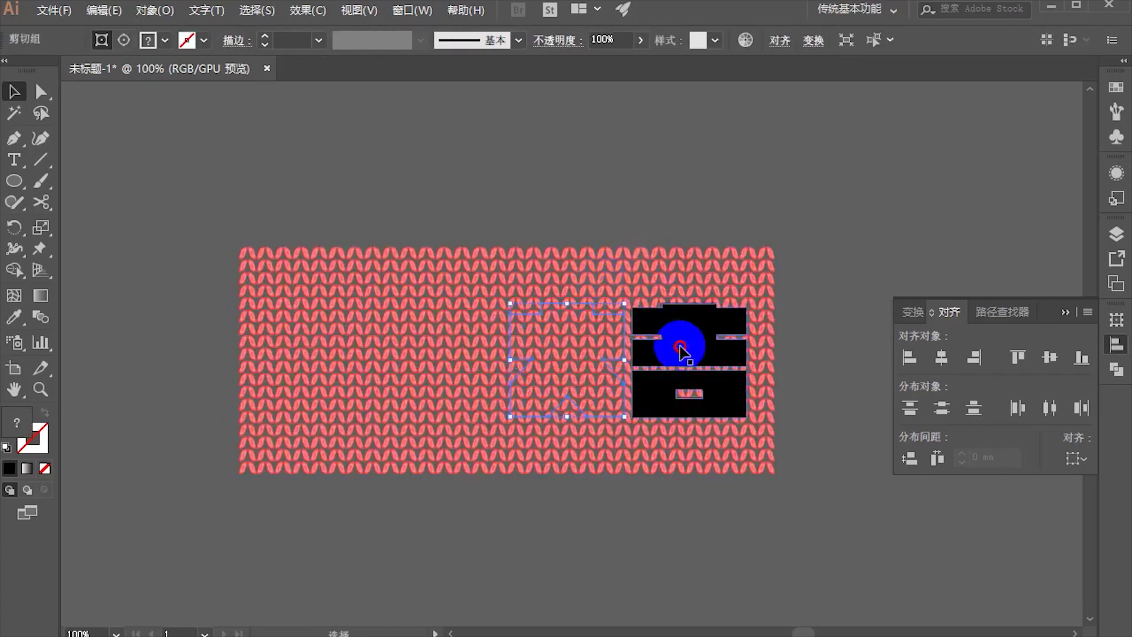
{"action": "left_click", "coordinate": [678, 264], "text": "shift"}
{"action": "key", "text": "ctrl+7"}
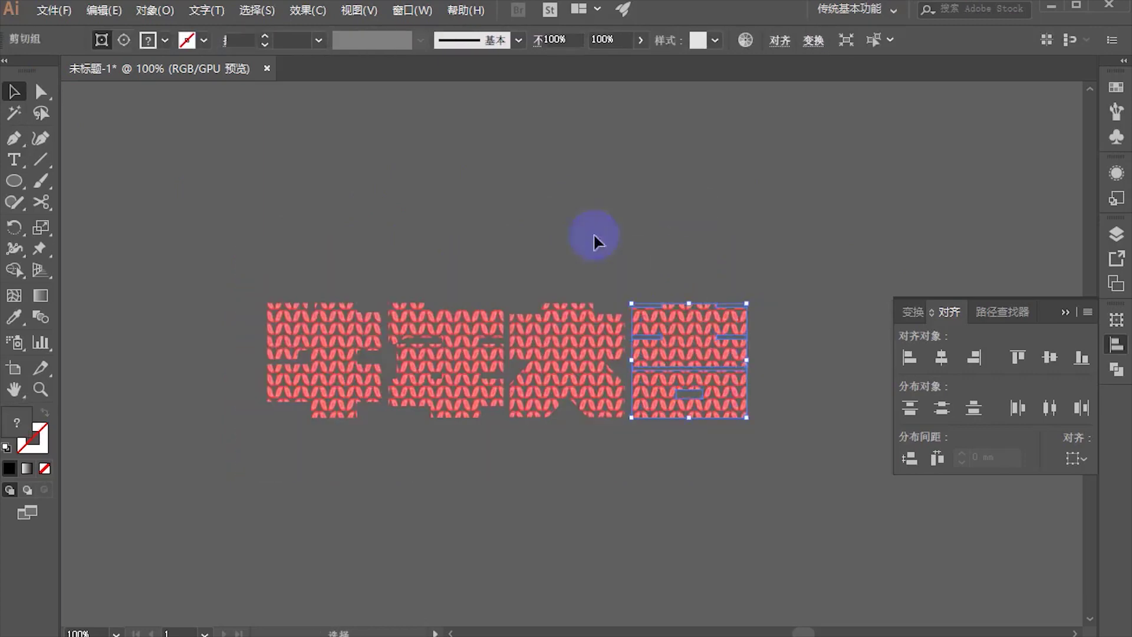
{"action": "left_click", "coordinate": [593, 233]}
{"action": "key", "text": "ctrl+a"}
Step: Move the knitted title onto the red poster and scale it to match the lettering
{"action": "scroll", "coordinate": [752, 464], "scroll_direction": "down", "scroll_amount": 5}
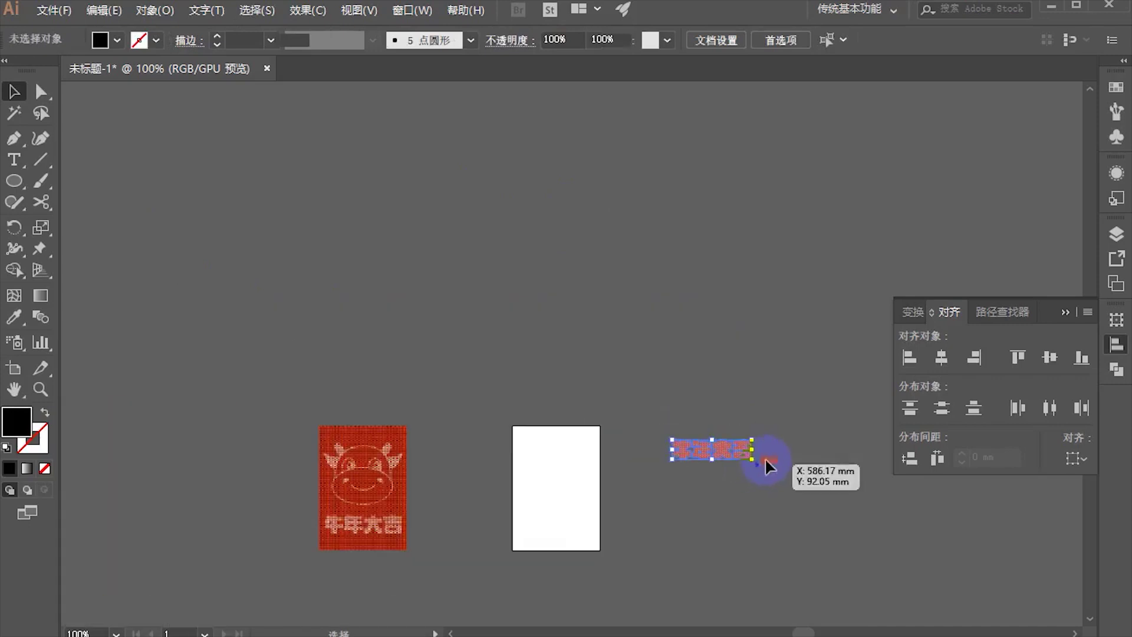
{"action": "left_click", "coordinate": [672, 514]}
{"action": "scroll", "coordinate": [672, 515], "scroll_direction": "up", "scroll_amount": 1}
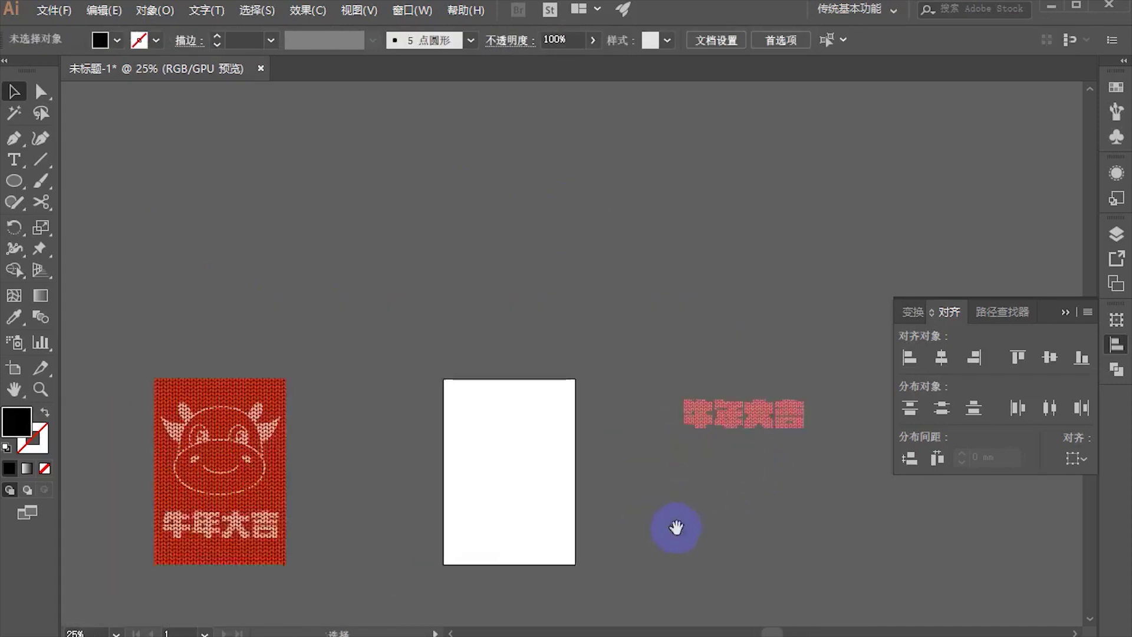
{"action": "left_click_drag", "start_coordinate": [800, 381], "coordinate": [281, 464]}
{"action": "scroll", "coordinate": [236, 466], "scroll_direction": "up", "scroll_amount": 1}
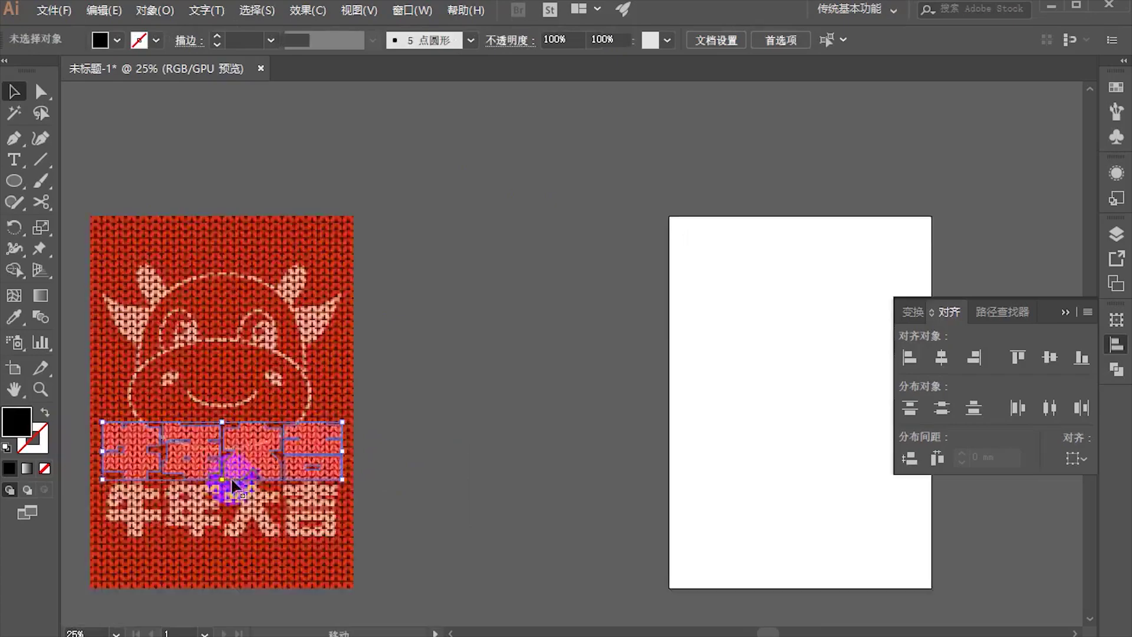
{"action": "scroll", "coordinate": [266, 468], "scroll_direction": "up", "scroll_amount": 2}
{"action": "scroll", "coordinate": [662, 366], "scroll_direction": "up", "scroll_amount": 1}
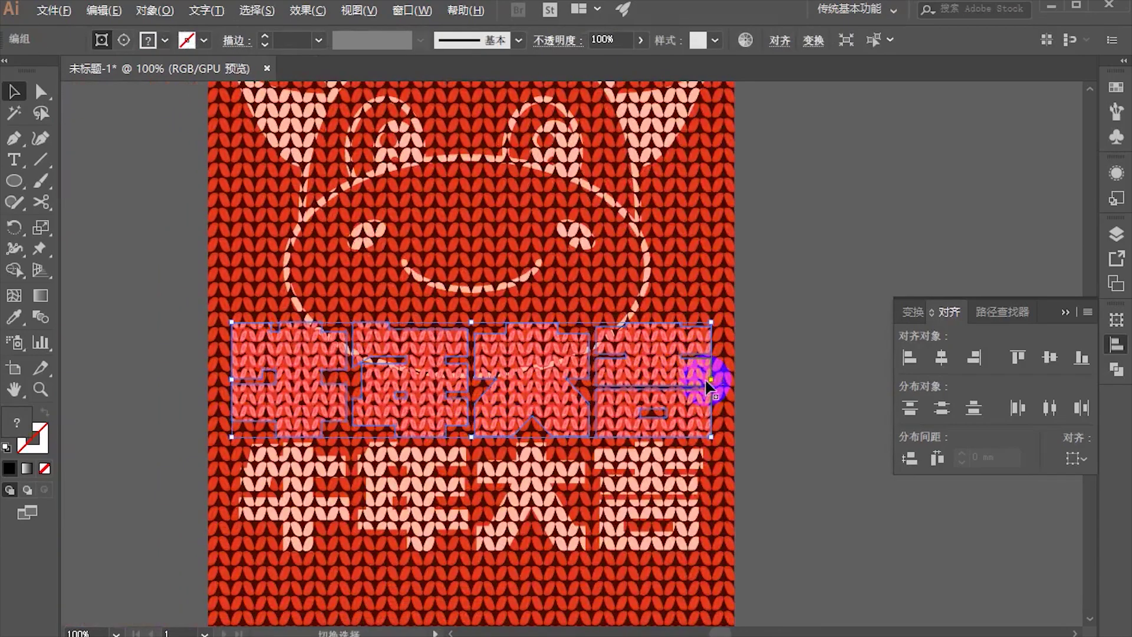
{"action": "left_click_drag", "start_coordinate": [708, 386], "coordinate": [808, 354]}
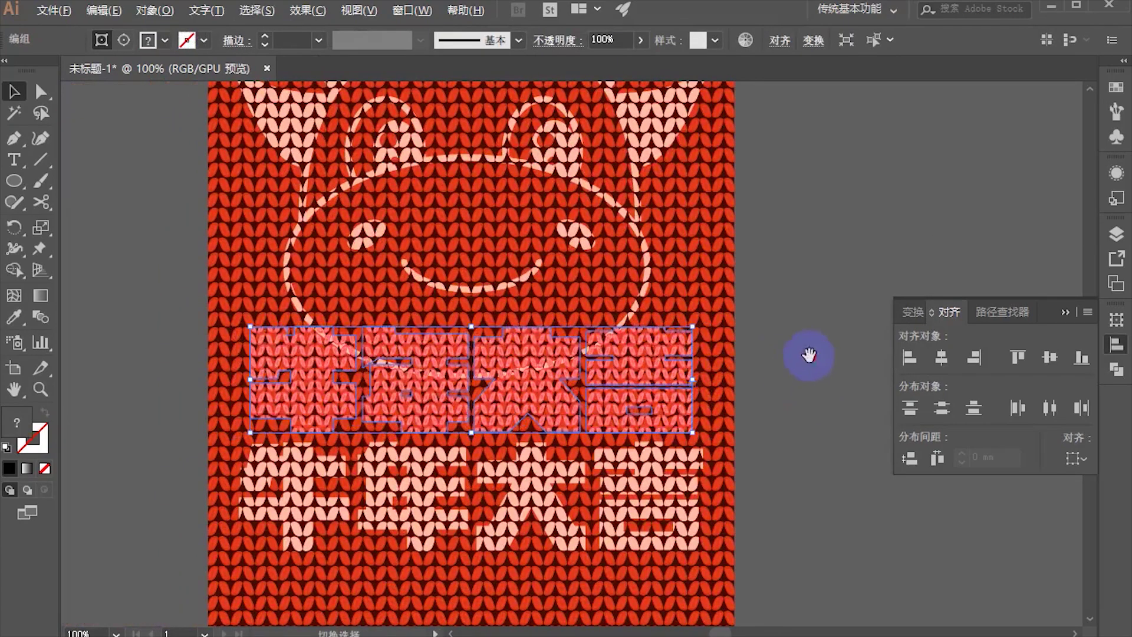
Step: Move the resized knitted title off the poster to the right
{"action": "scroll", "coordinate": [715, 223], "scroll_direction": "down", "scroll_amount": 1}
{"action": "left_click_drag", "start_coordinate": [550, 180], "coordinate": [501, 278]}
{"action": "scroll", "coordinate": [500, 277], "scroll_direction": "up", "scroll_amount": 2}
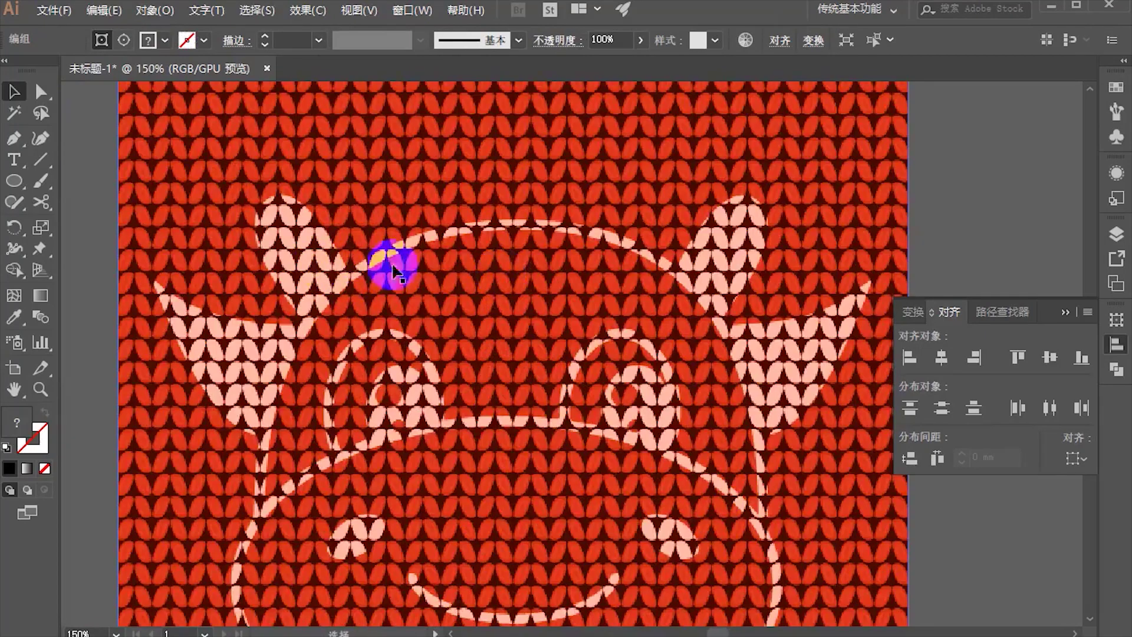
{"action": "scroll", "coordinate": [387, 265], "scroll_direction": "down", "scroll_amount": 2}
{"action": "scroll", "coordinate": [361, 354], "scroll_direction": "down", "scroll_amount": 1}
{"action": "scroll", "coordinate": [604, 391], "scroll_direction": "up", "scroll_amount": 1}
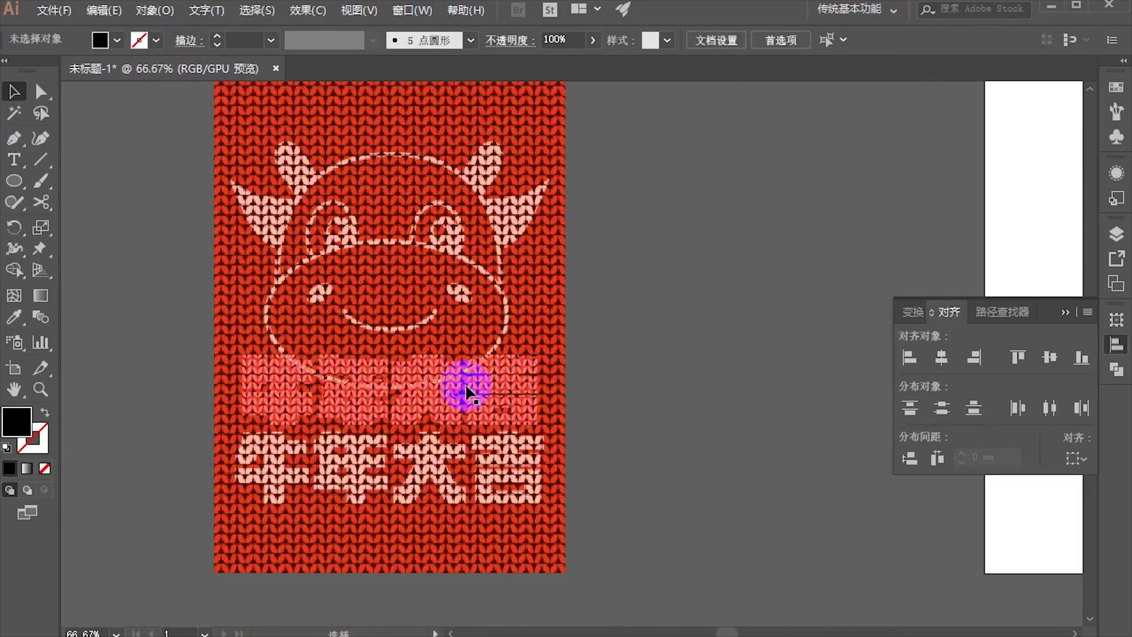
{"action": "left_click_drag", "start_coordinate": [484, 380], "coordinate": [858, 303]}
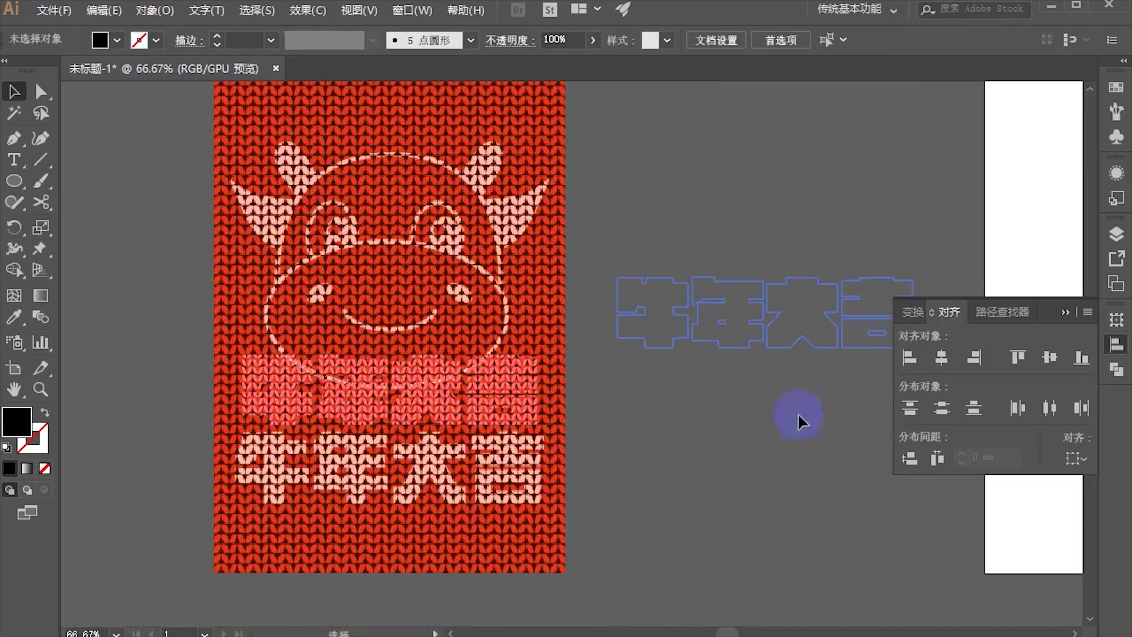
{"action": "left_click", "coordinate": [1116, 345]}
Step: Drag the red poster image toward the white artboard
{"action": "scroll", "coordinate": [708, 420], "scroll_direction": "down", "scroll_amount": 1}
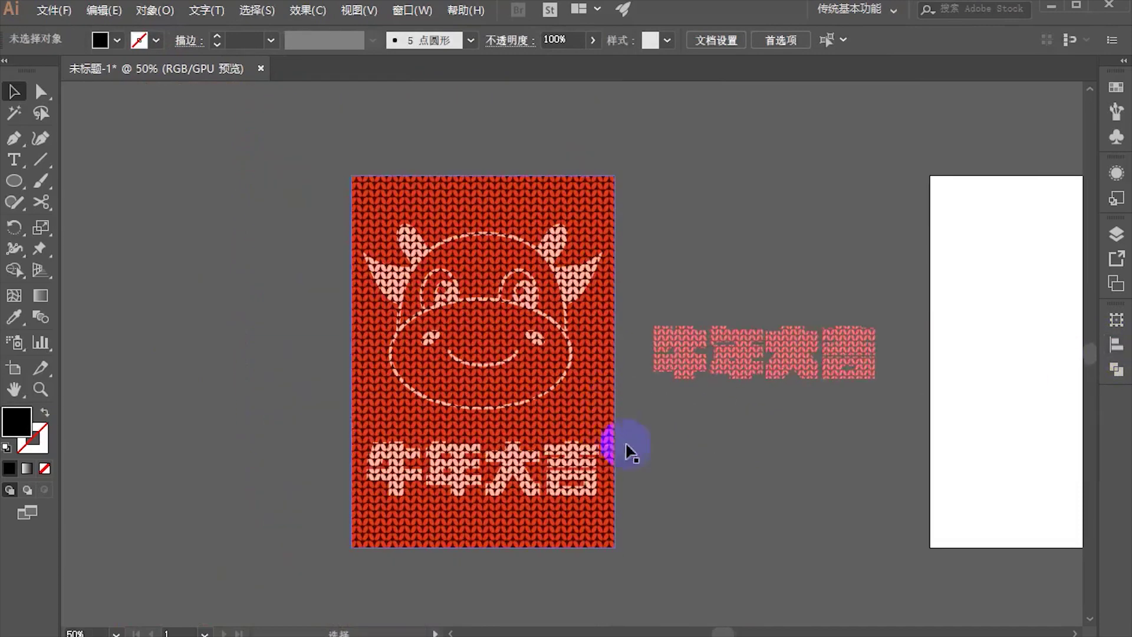
{"action": "left_click_drag", "start_coordinate": [499, 340], "coordinate": [424, 315]}
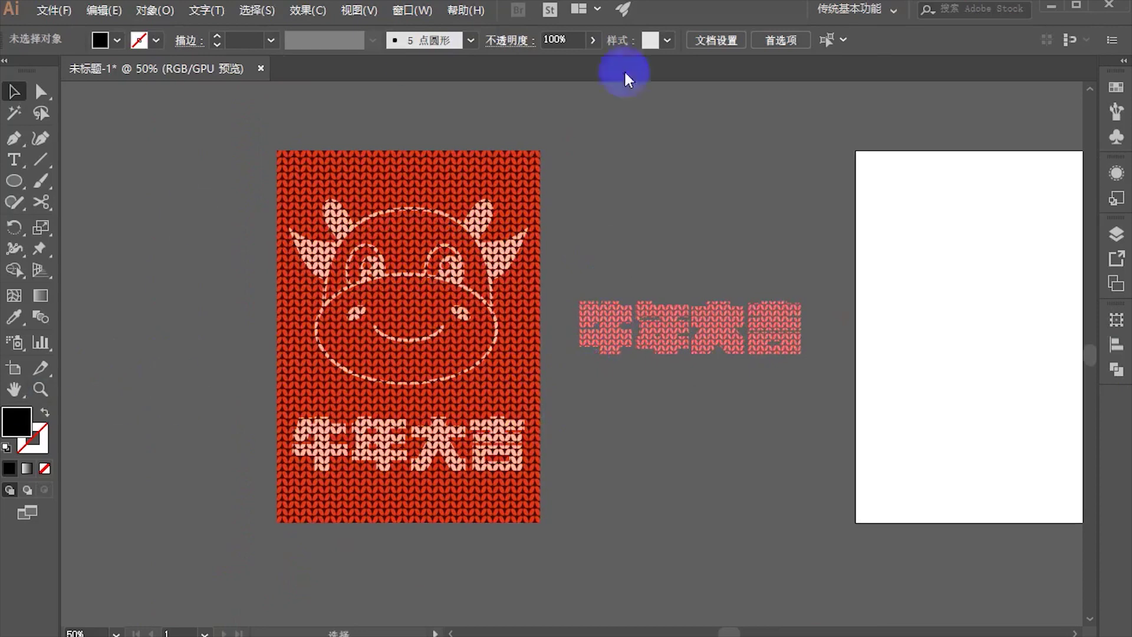
{"action": "left_click_drag", "start_coordinate": [508, 316], "coordinate": [1073, 342]}
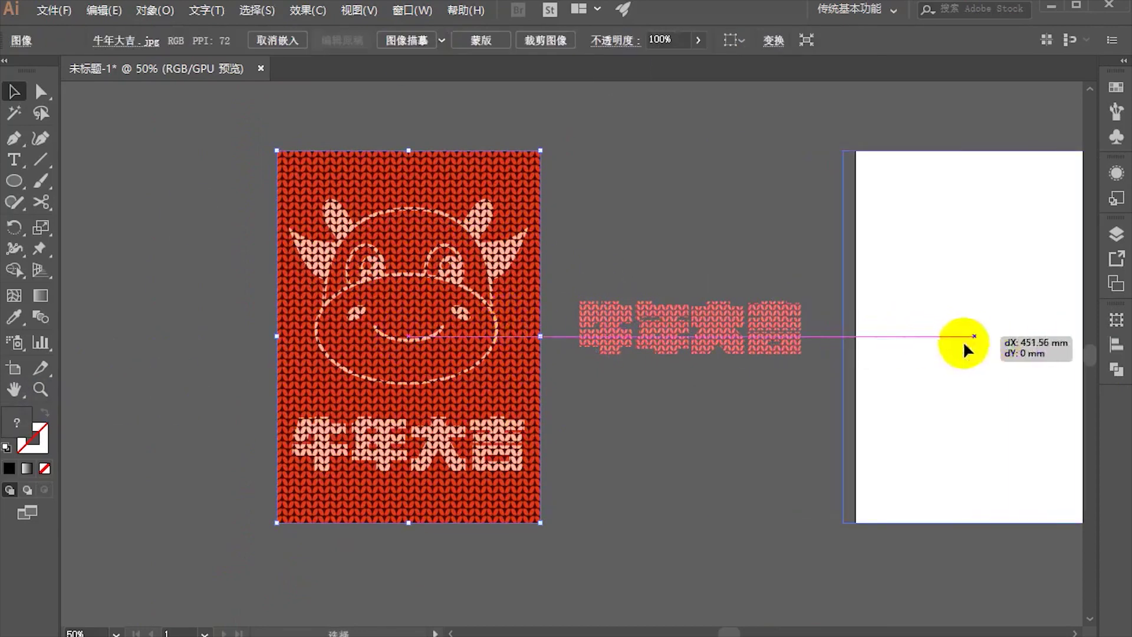
Step: Place the poster over the white artboard and zoom in on the knit stitches
{"action": "mouse_move", "coordinate": [955, 337]}
{"action": "left_mouse_down"}
{"action": "mouse_move", "coordinate": [601, 337]}
{"action": "mouse_move", "coordinate": [631, 265]}
{"action": "mouse_move", "coordinate": [597, 236]}
{"action": "left_mouse_up"}
{"action": "left_click", "coordinate": [796, 260]}
{"action": "scroll", "coordinate": [642, 167], "scroll_direction": "up", "scroll_amount": 5}
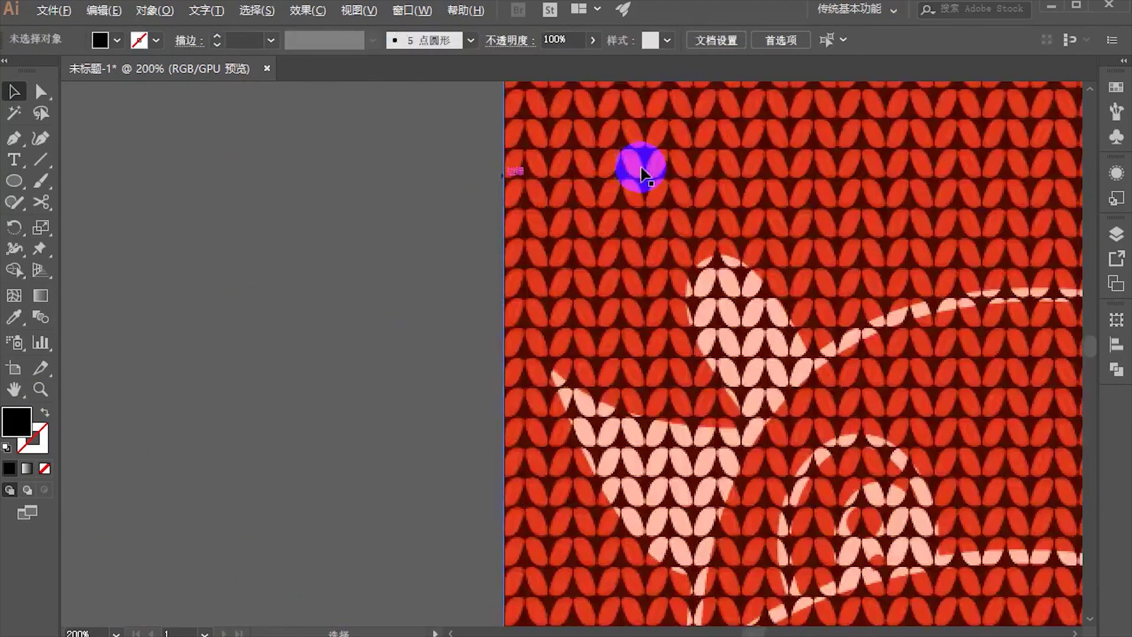
{"action": "scroll", "coordinate": [522, 230], "scroll_direction": "up", "scroll_amount": 3}
{"action": "scroll", "coordinate": [525, 236], "scroll_direction": "down", "scroll_amount": 2}
{"action": "scroll", "coordinate": [542, 245], "scroll_direction": "down", "scroll_amount": 2}
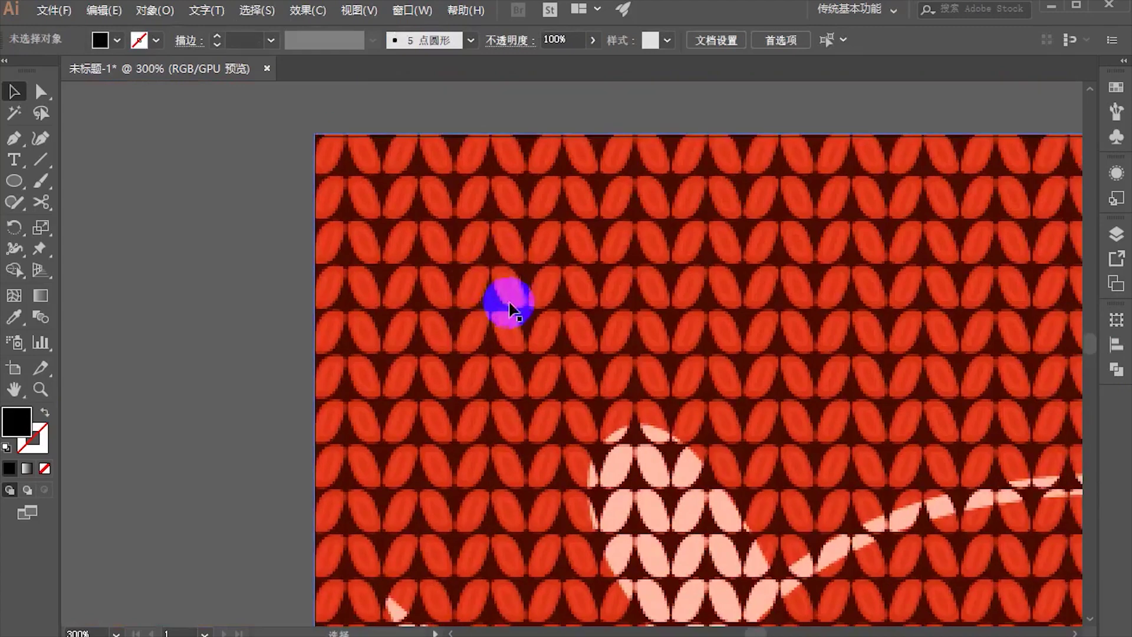
{"action": "scroll", "coordinate": [507, 300], "scroll_direction": "down", "scroll_amount": 1}
{"action": "scroll", "coordinate": [525, 189], "scroll_direction": "down", "scroll_amount": 2}
Step: Pan and zoom across the poster to inspect its top and the cow's horns
{"action": "scroll", "coordinate": [471, 153], "scroll_direction": "up", "scroll_amount": 1}
{"action": "scroll", "coordinate": [531, 294], "scroll_direction": "up", "scroll_amount": 1}
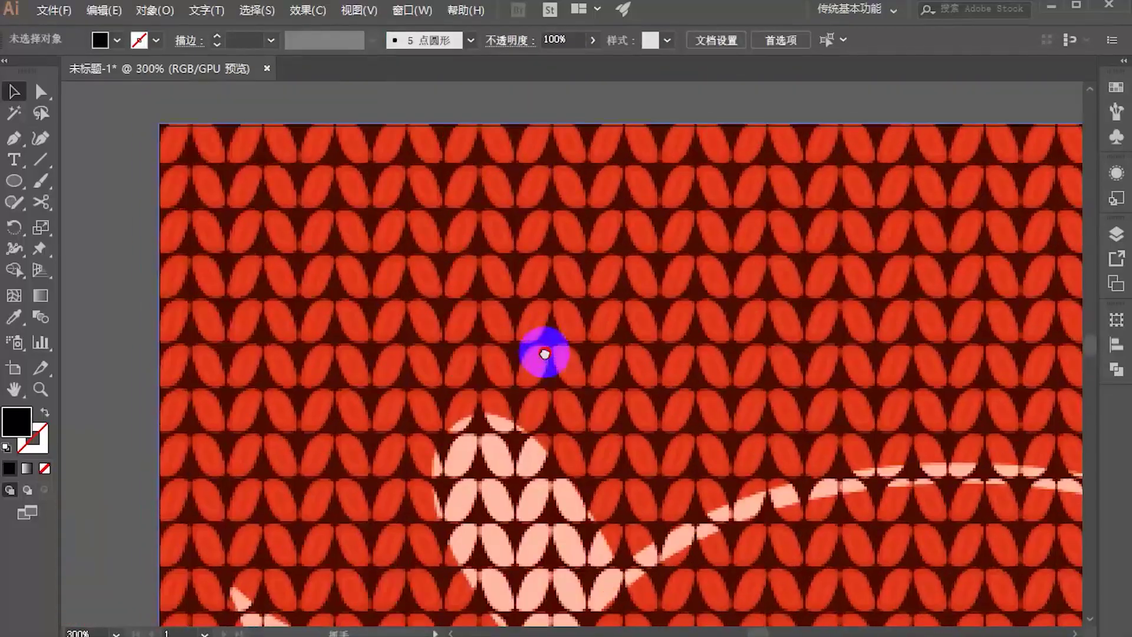
{"action": "scroll", "coordinate": [471, 277], "scroll_direction": "up", "scroll_amount": 1}
{"action": "scroll", "coordinate": [440, 259], "scroll_direction": "up", "scroll_amount": 2}
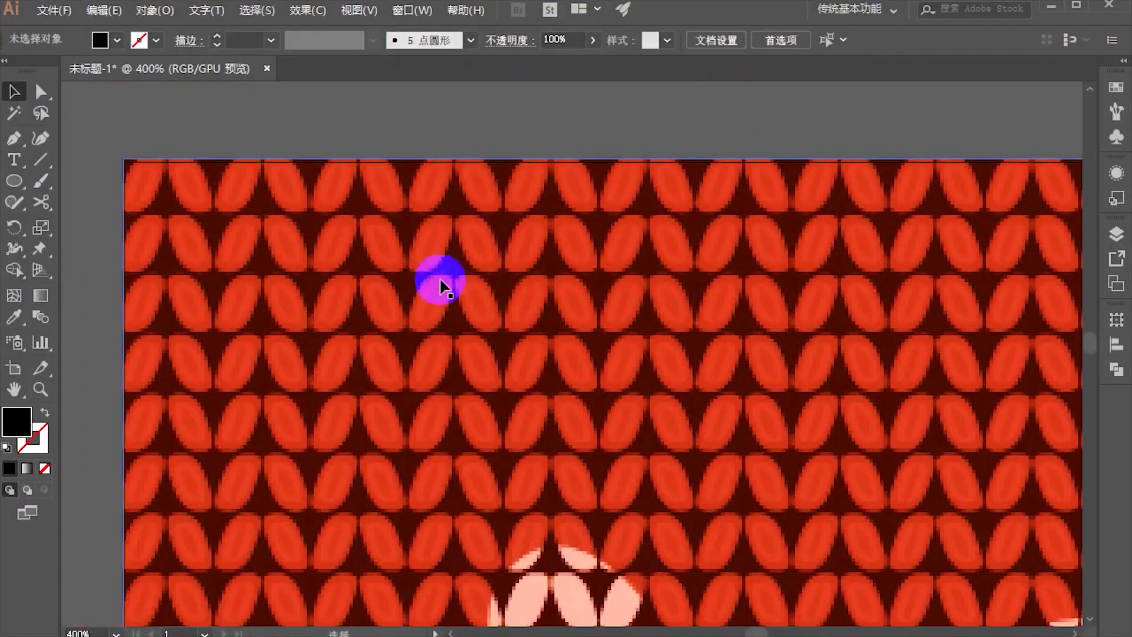
{"action": "scroll", "coordinate": [525, 274], "scroll_direction": "down", "scroll_amount": 2}
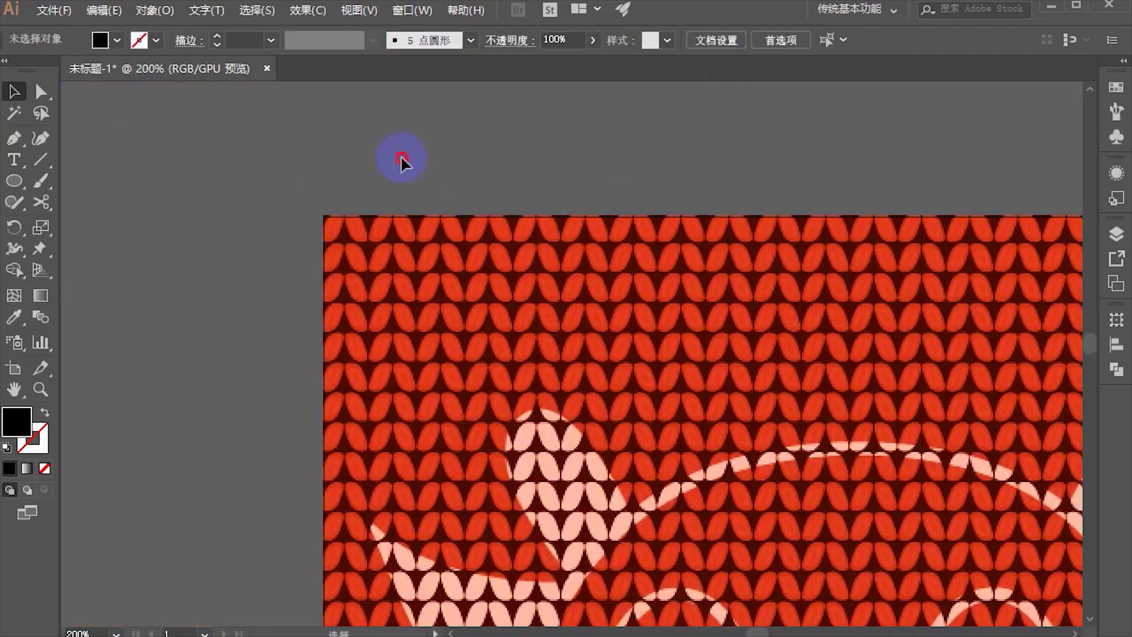
{"action": "scroll", "coordinate": [391, 273], "scroll_direction": "up", "scroll_amount": 1}
{"action": "scroll", "coordinate": [413, 265], "scroll_direction": "down", "scroll_amount": 1}
{"action": "left_click_drag", "start_coordinate": [435, 257], "coordinate": [448, 200]}
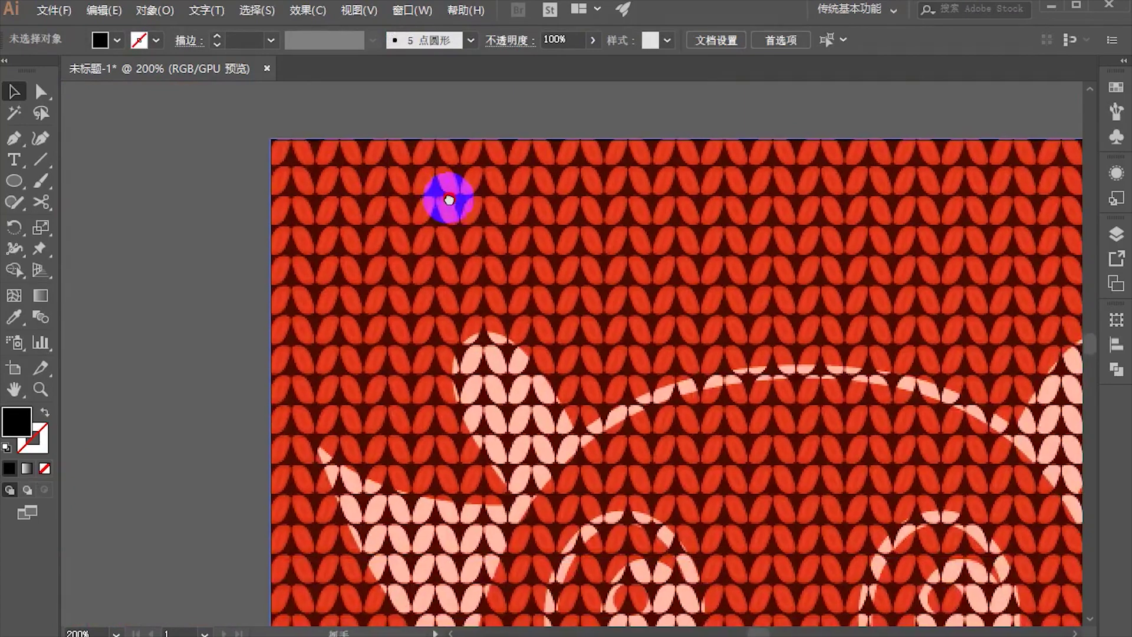
{"action": "scroll", "coordinate": [448, 200], "scroll_direction": "down", "scroll_amount": 1}
{"action": "left_click_drag", "start_coordinate": [588, 290], "coordinate": [457, 235]}
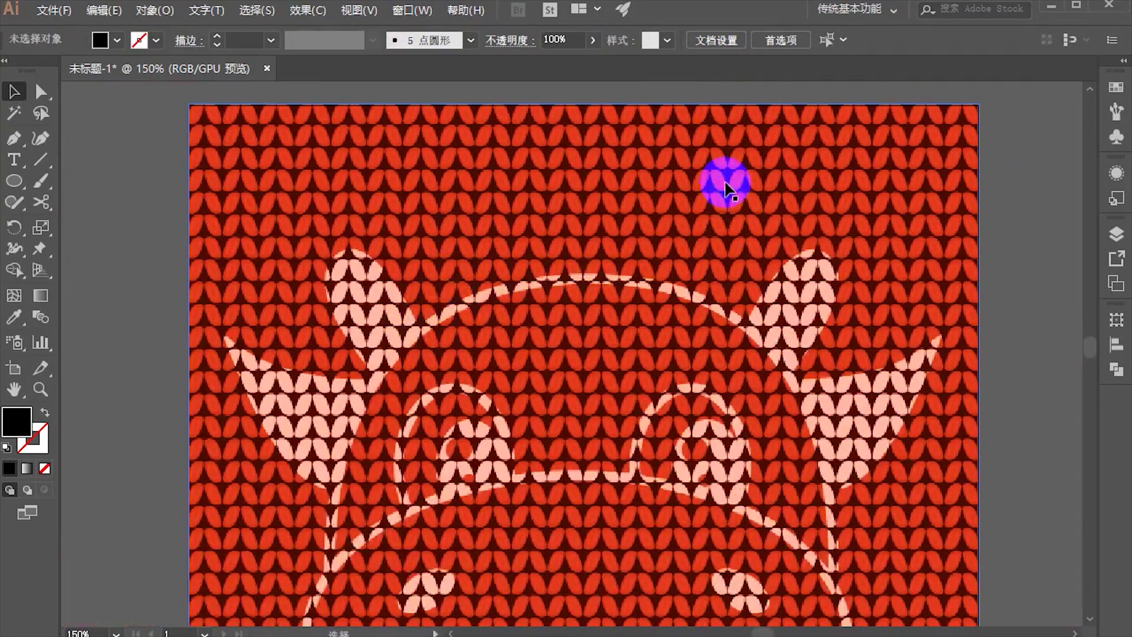
{"action": "scroll", "coordinate": [650, 252], "scroll_direction": "down", "scroll_amount": 1}
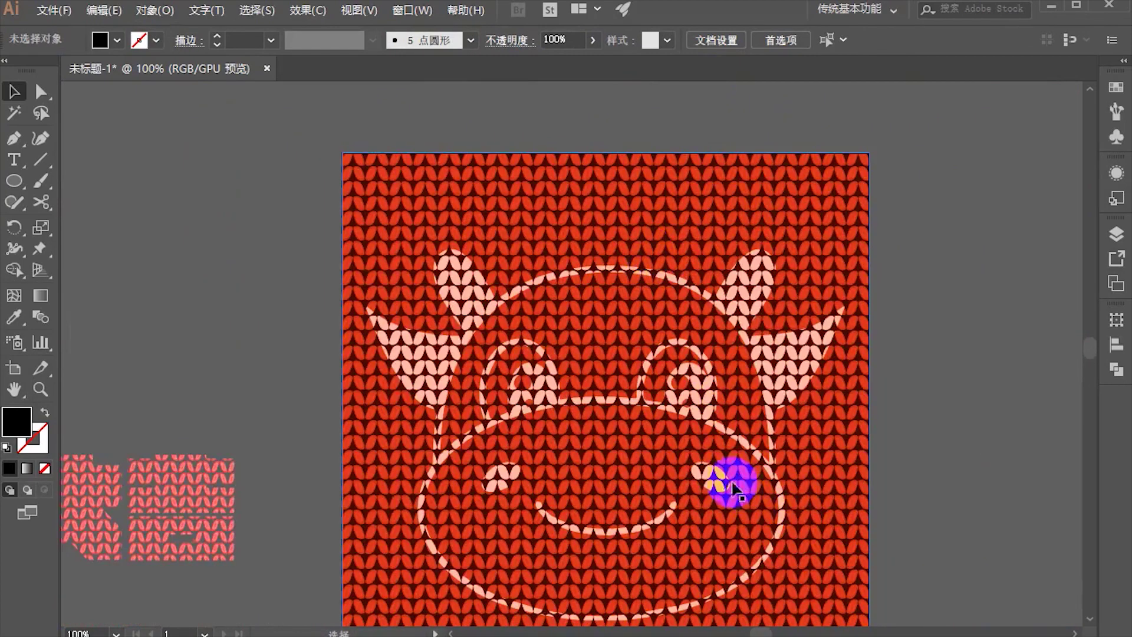
{"action": "scroll", "coordinate": [723, 479], "scroll_direction": "down", "scroll_amount": 1}
{"action": "scroll", "coordinate": [403, 457], "scroll_direction": "down", "scroll_amount": 1}
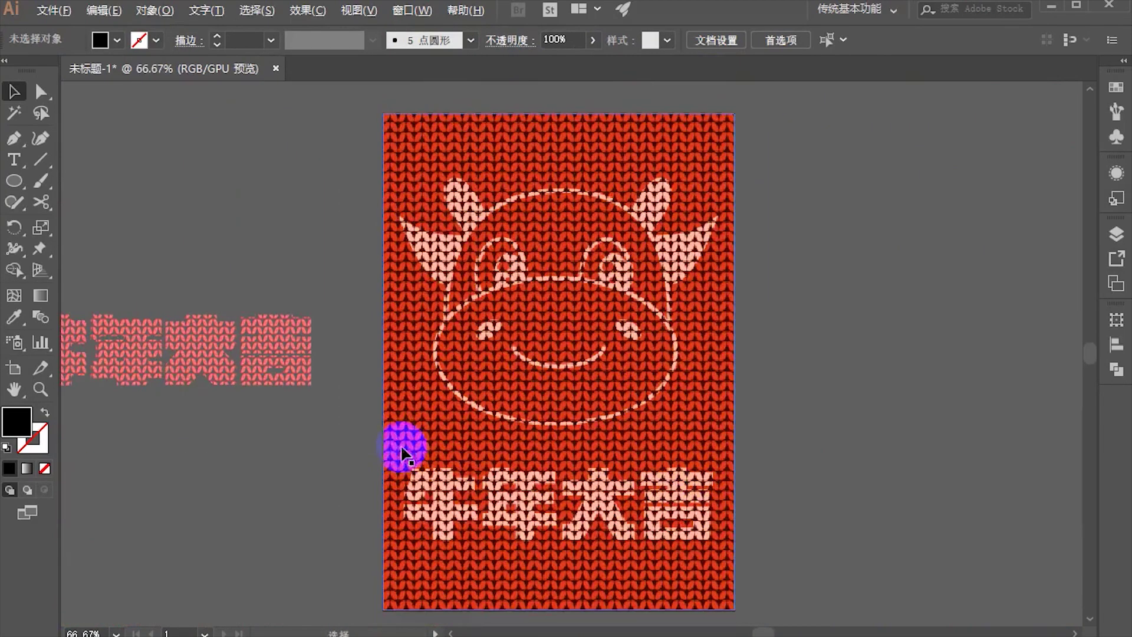
Step: Delete the leftover knitted title beside the artboard
{"action": "left_click", "coordinate": [94, 303]}
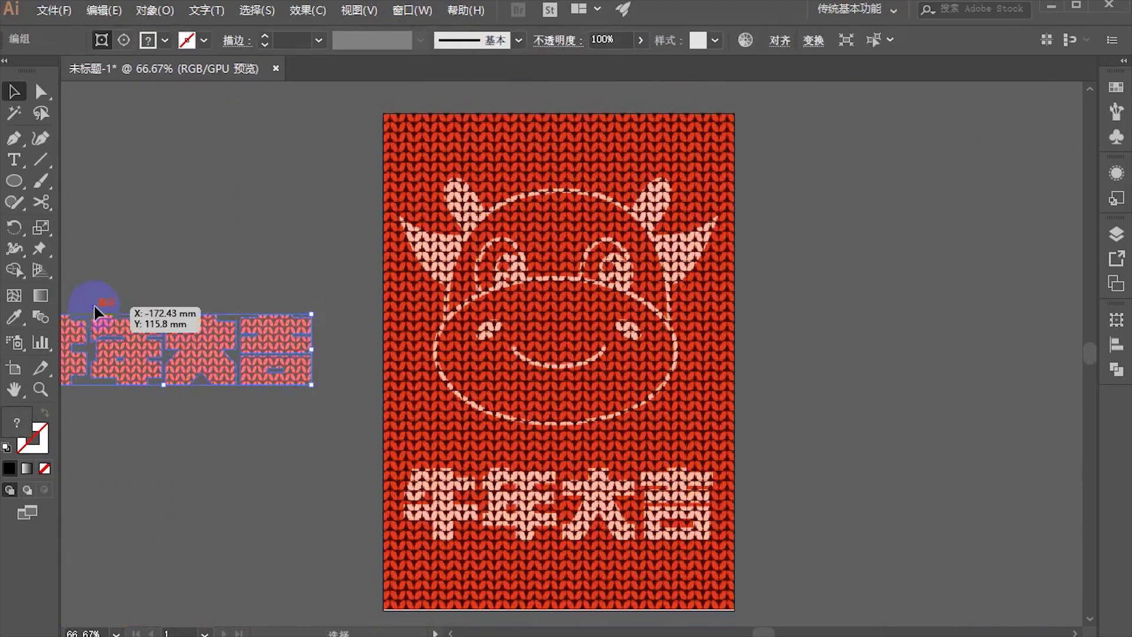
{"action": "key", "text": "Delete"}
{"action": "scroll", "coordinate": [232, 336], "scroll_direction": "up", "scroll_amount": 1}
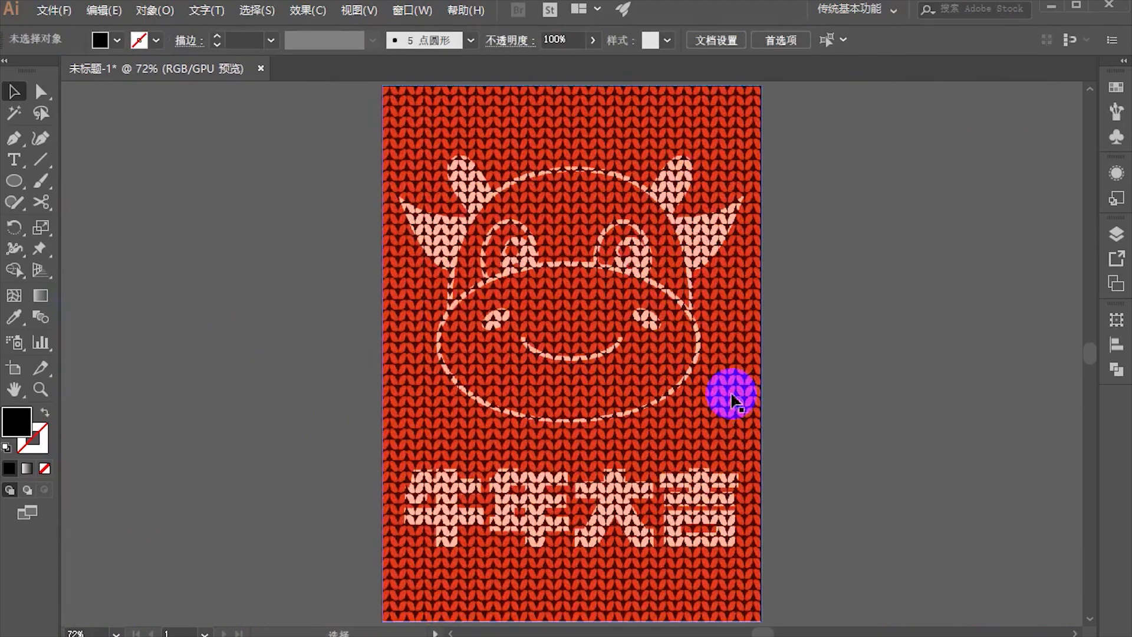